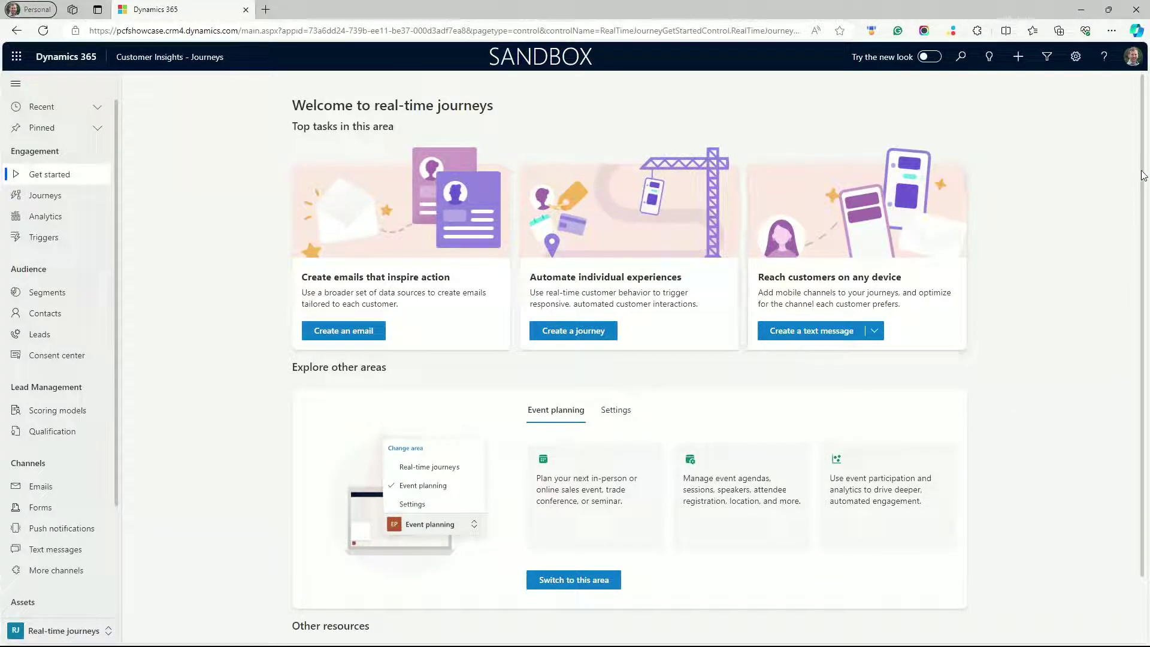
- Look over the real-time journeys Get started page, the site map and the list of available areas
scroll(1137, 219, "down", 1)
scroll(1138, 219, "down", 1)
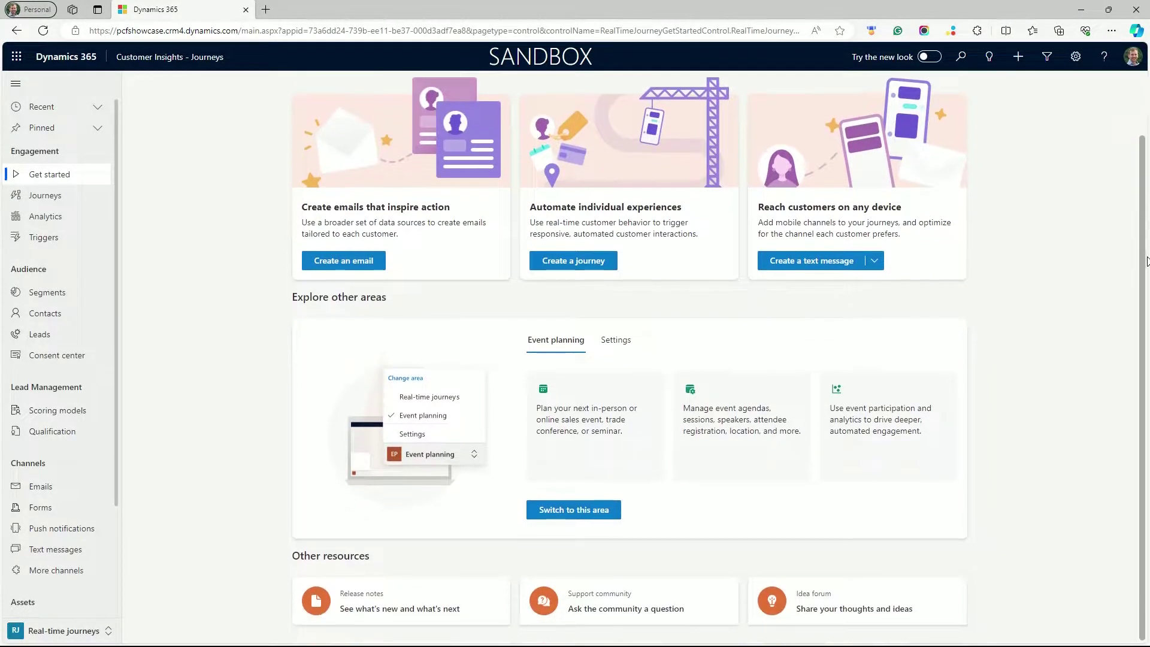
scroll(1137, 240, "up", 2)
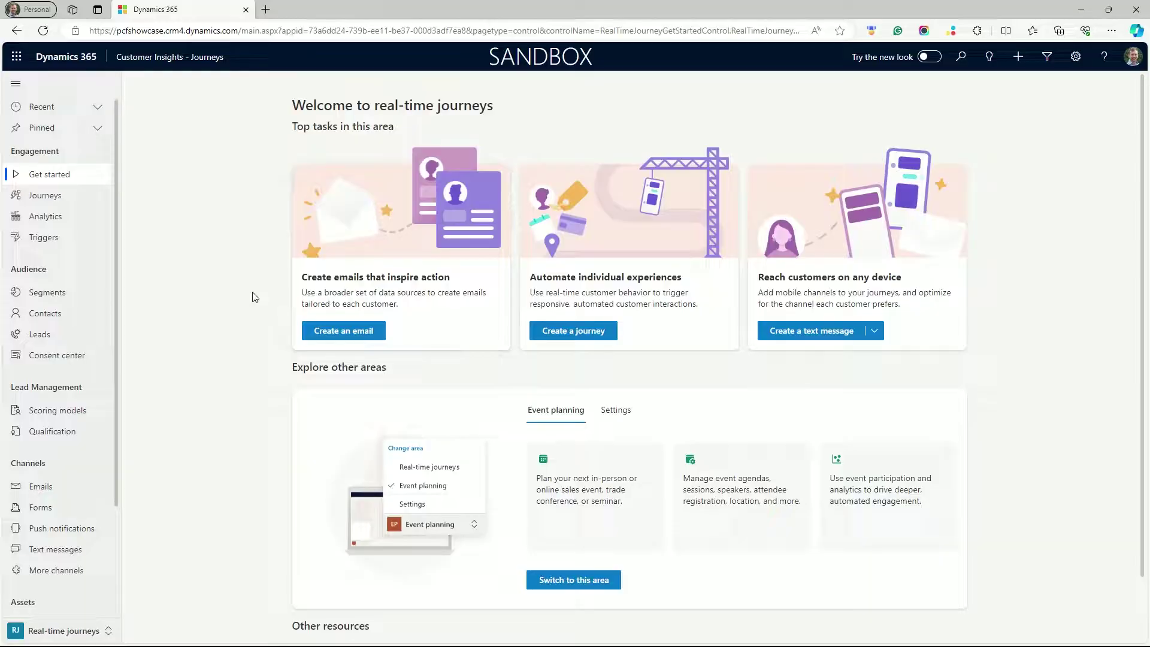
left_click_drag(115, 330, 108, 448)
left_click(89, 632)
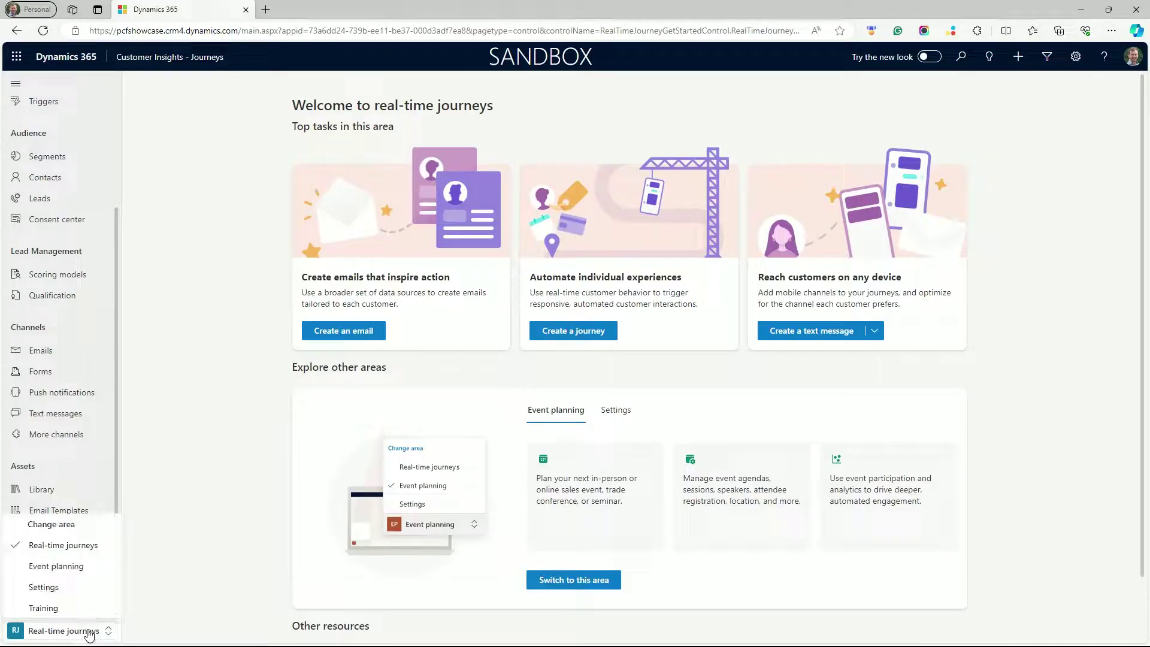
left_click(89, 635)
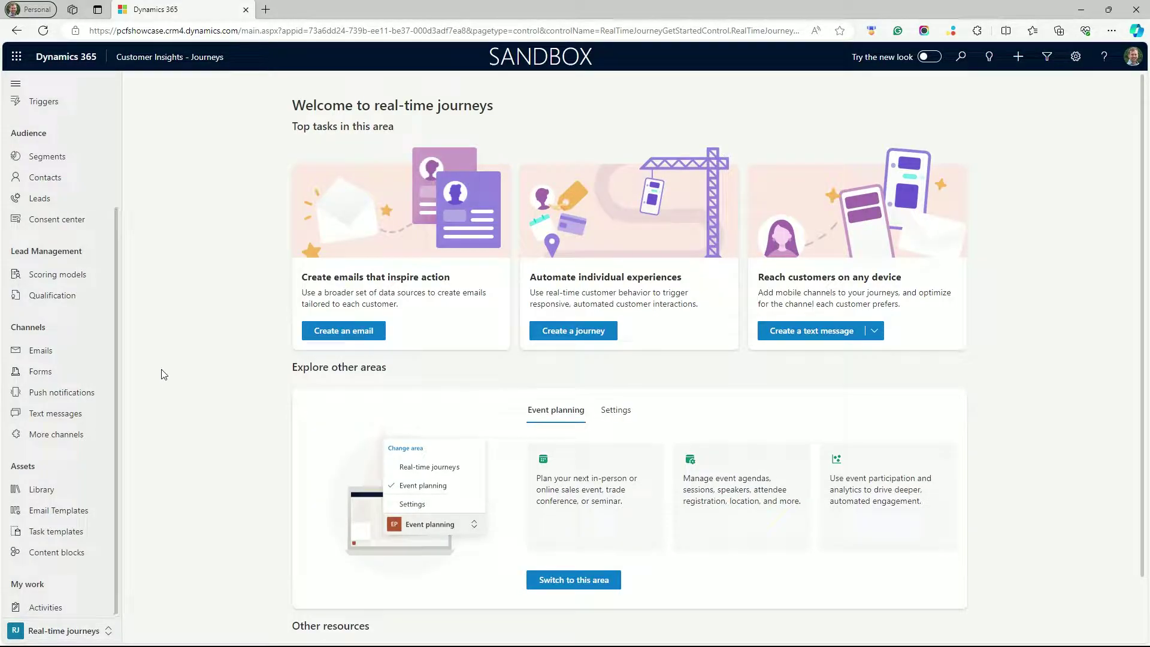
- Create a new email from the recent custom template "Guardian Insurance - Welcome Reminder"
left_click(103, 351)
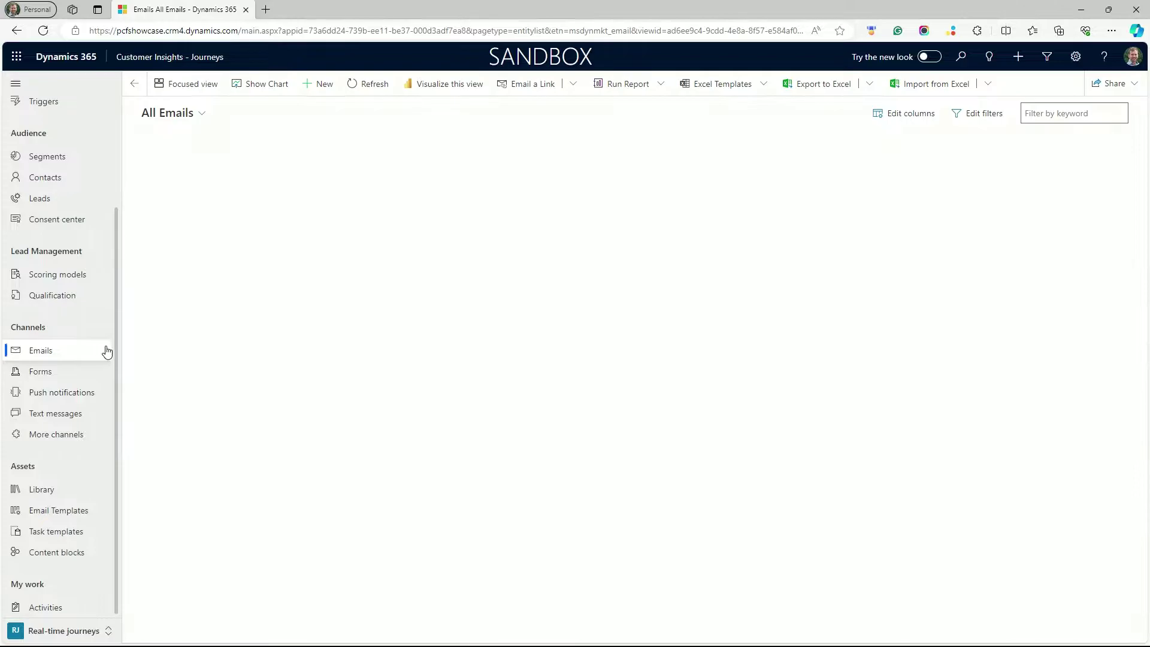
left_click(312, 86)
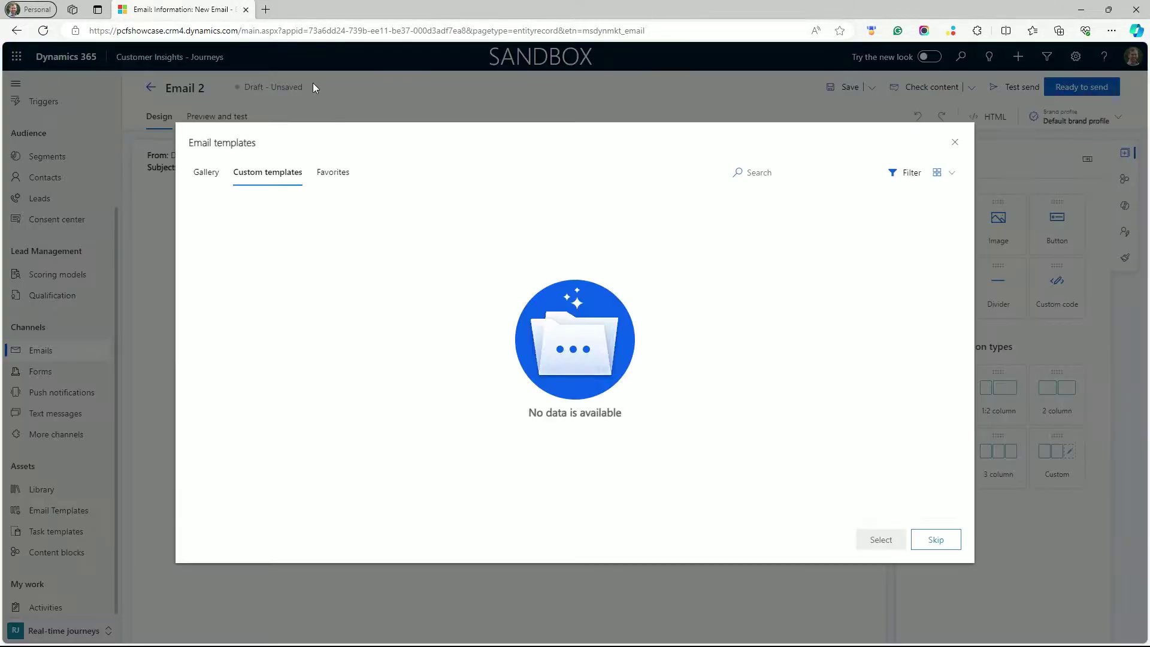
left_click(297, 178)
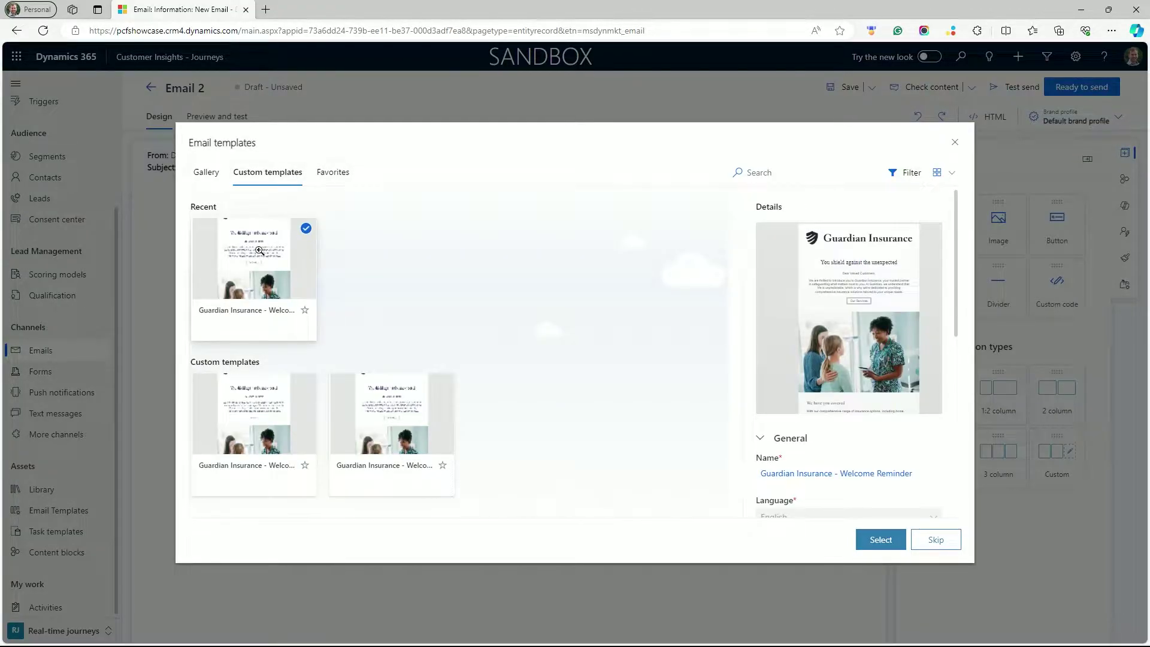
left_click(206, 173)
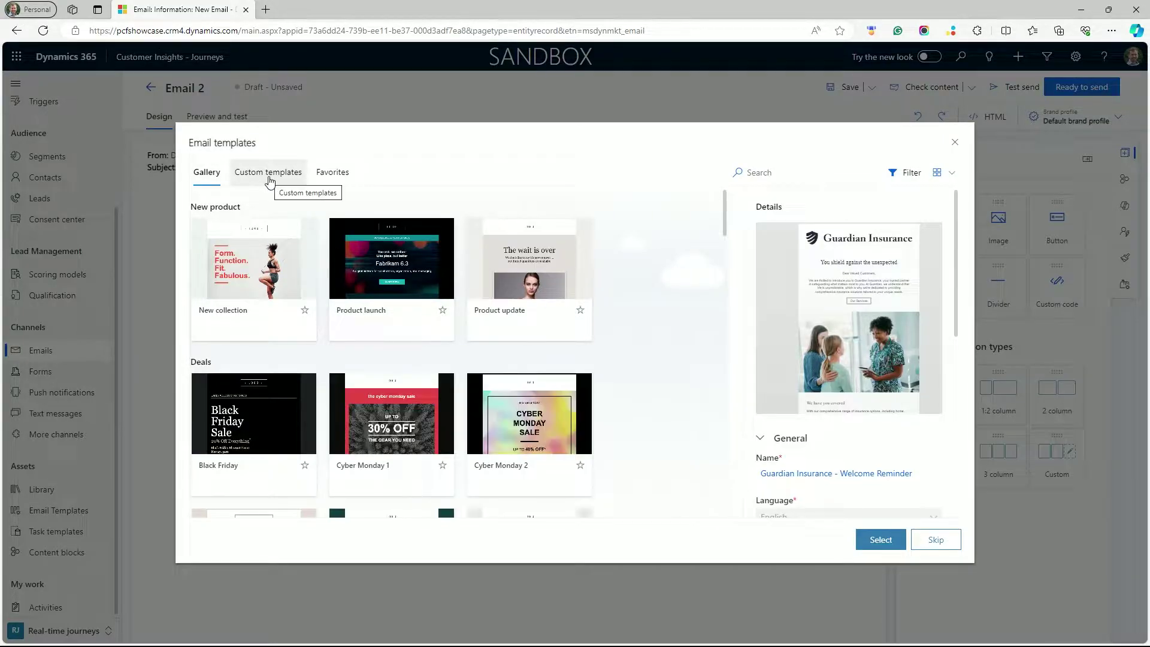
left_click(269, 180)
left_click(262, 263)
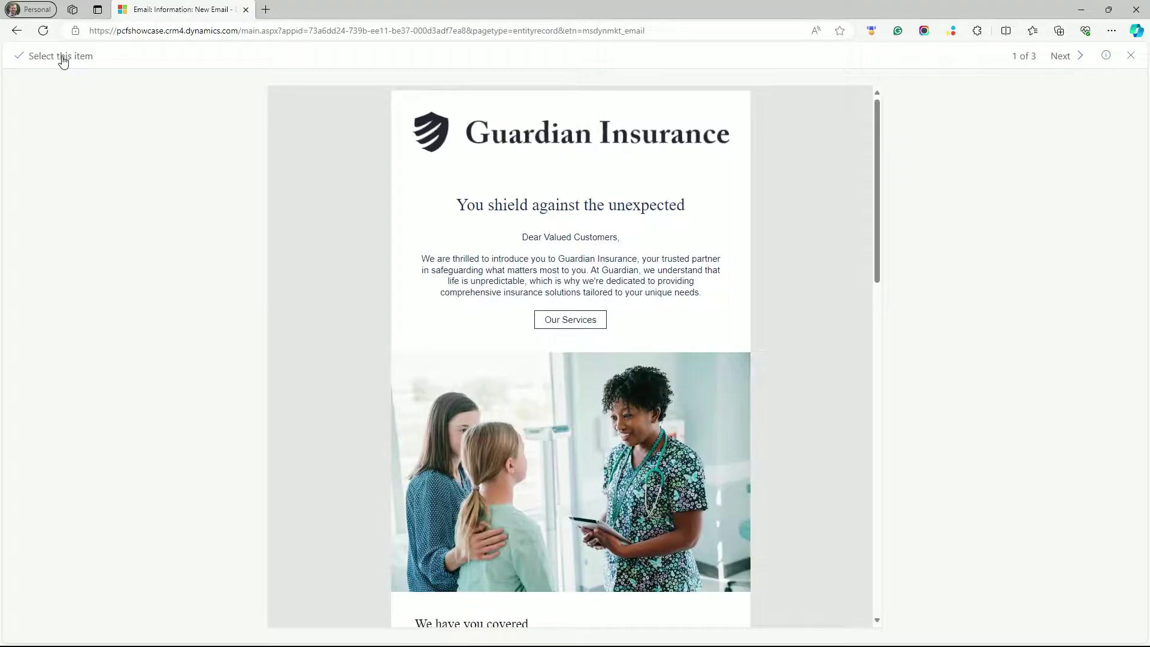
left_click(63, 57)
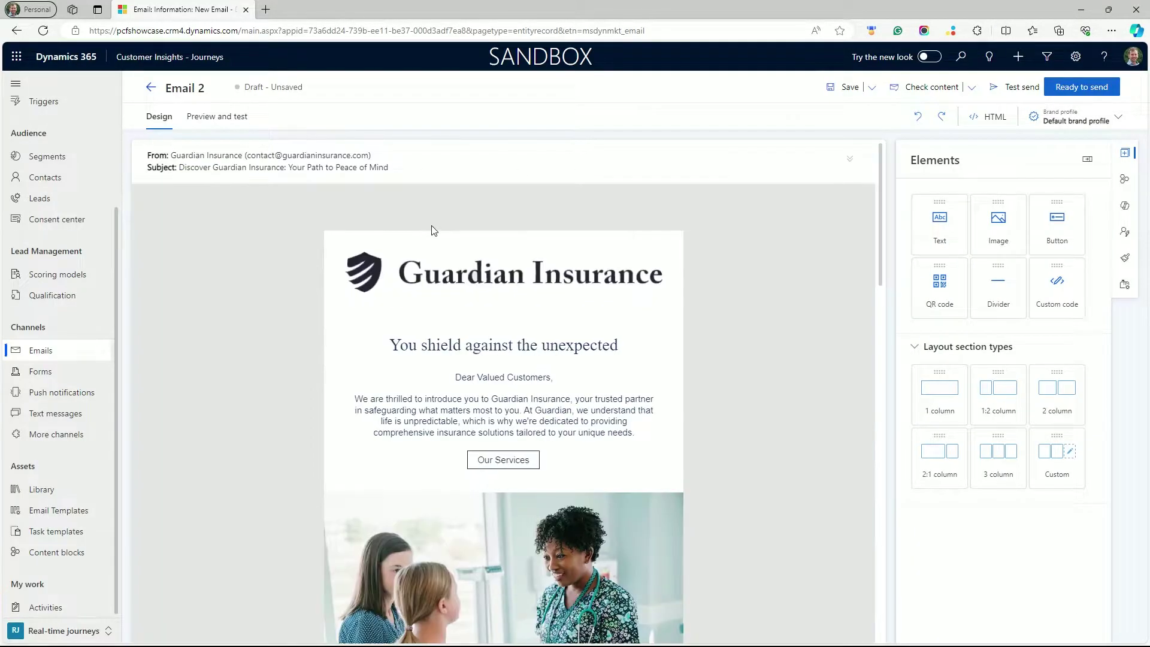
- Try a text element and an image element below the "You shield against the unexpected" heading, removing each again
mouse_move(880, 253)
left_mouse_down()
mouse_move(879, 336)
mouse_move(877, 263)
left_mouse_up()
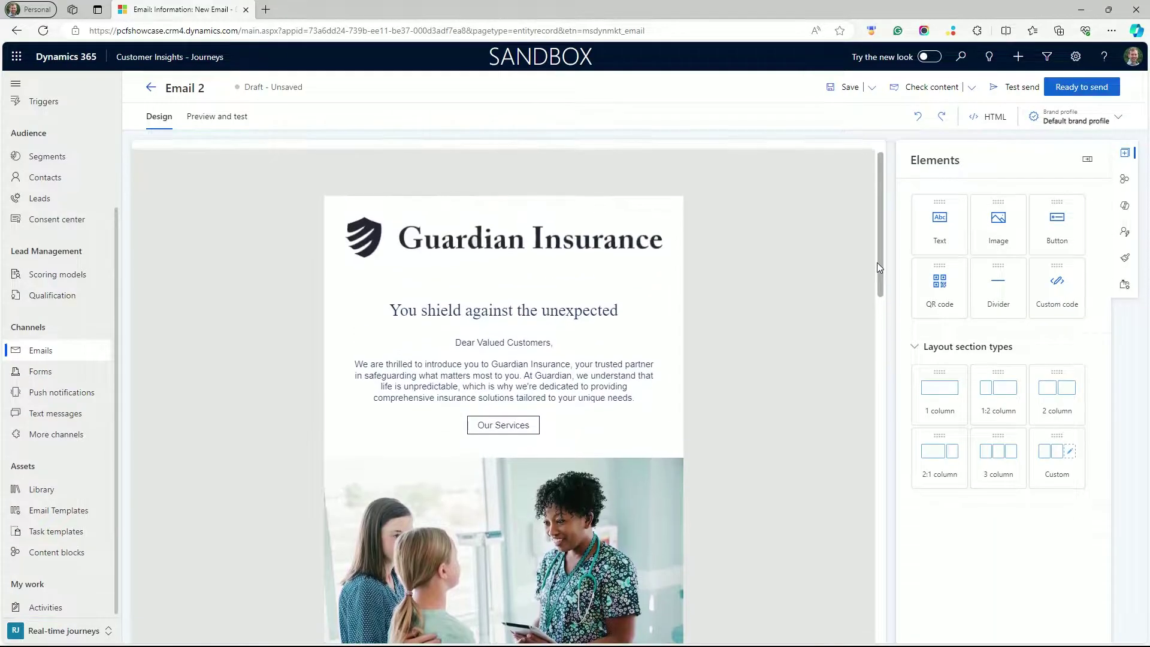
left_click_drag(948, 245, 602, 333)
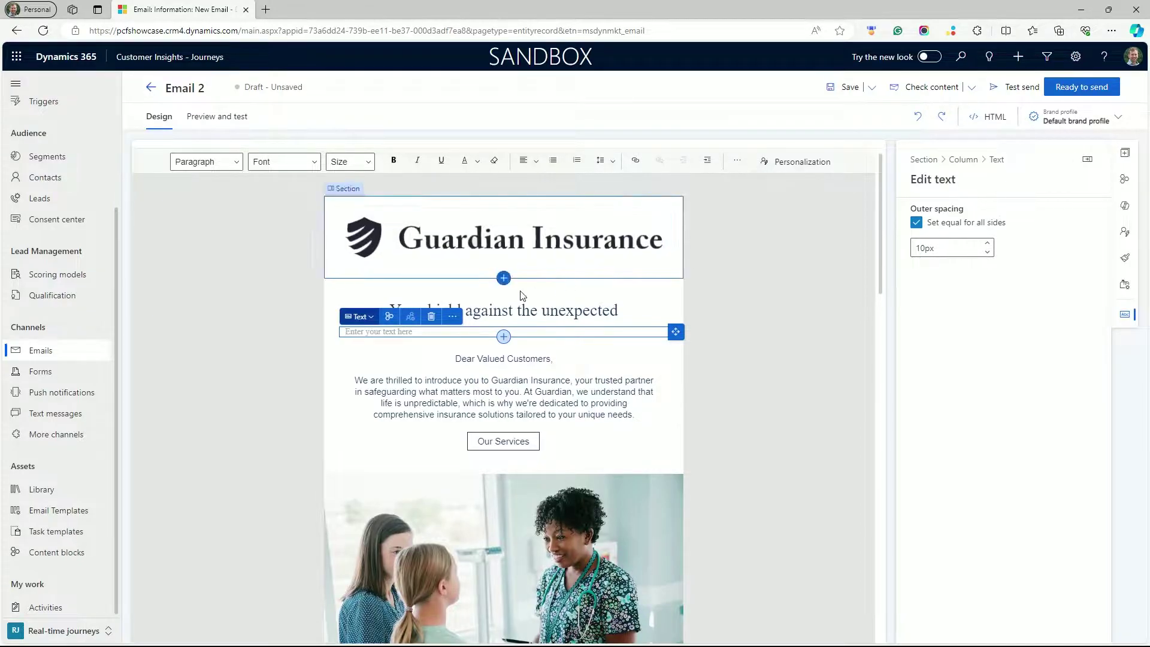
left_click(431, 316)
left_click_drag(998, 227, 555, 326)
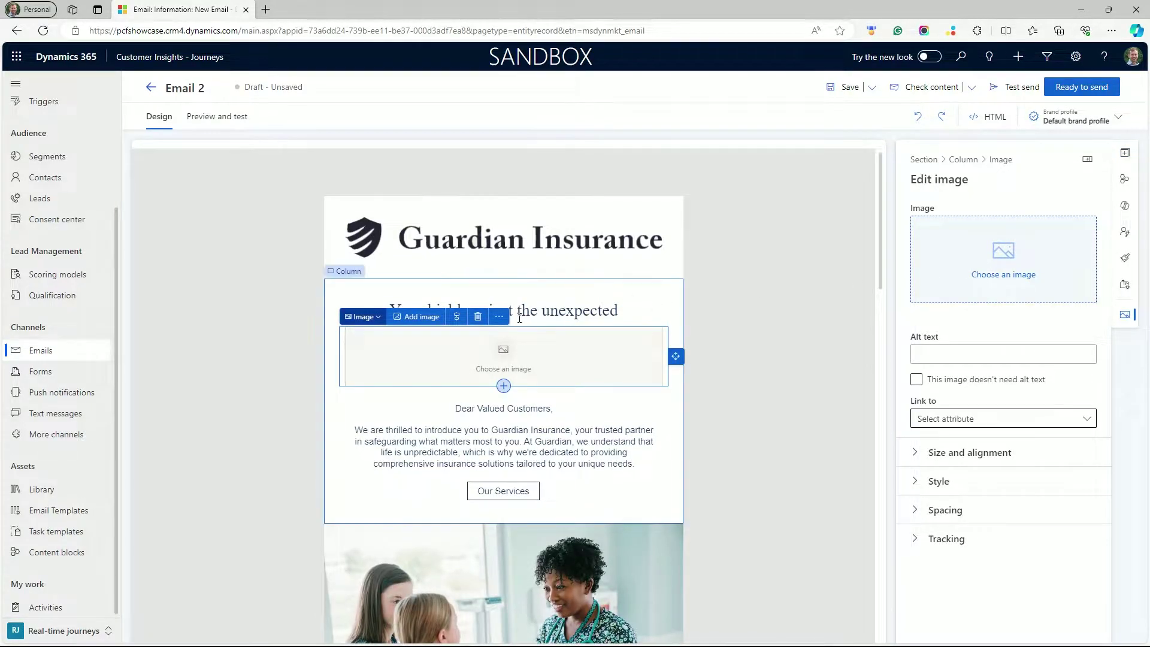
left_click(477, 317)
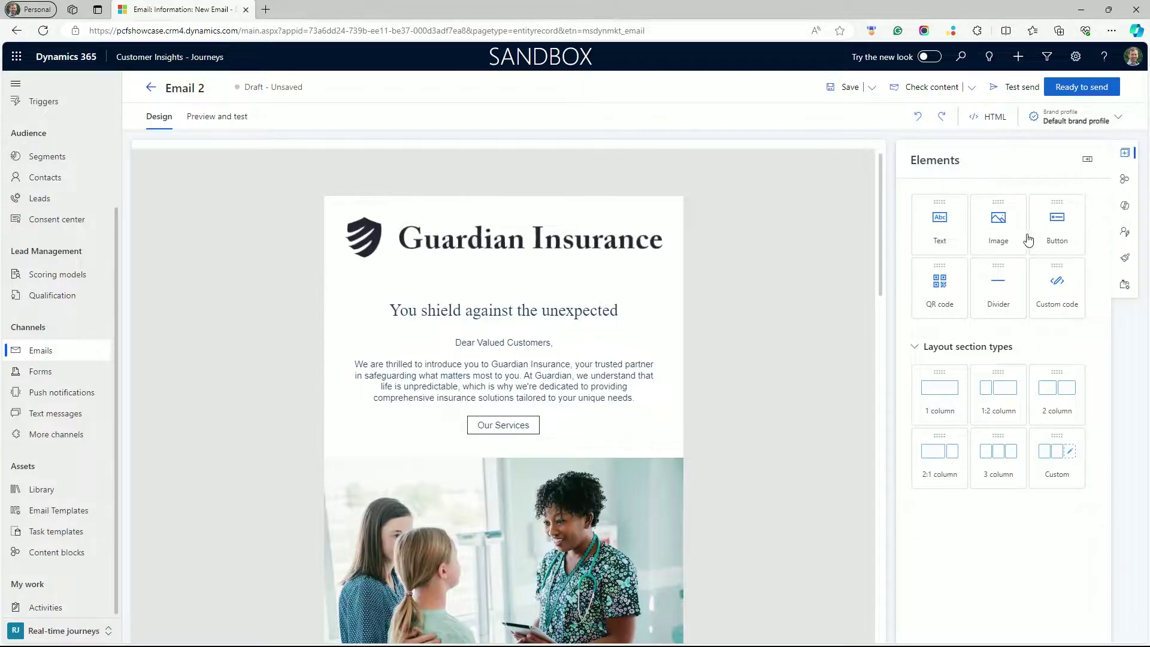
- Try a button and a QR code below the "You shield against the unexpected" heading, discarding both
left_click_drag(1040, 233, 512, 328)
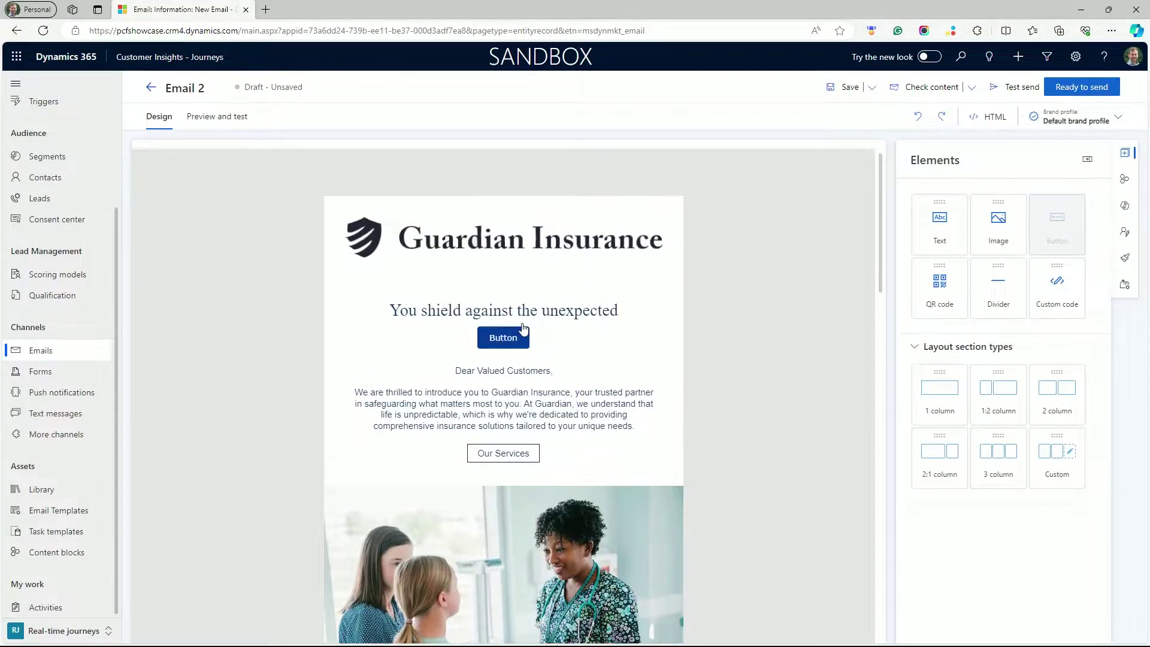
left_click(851, 279)
left_click_drag(939, 281, 535, 329)
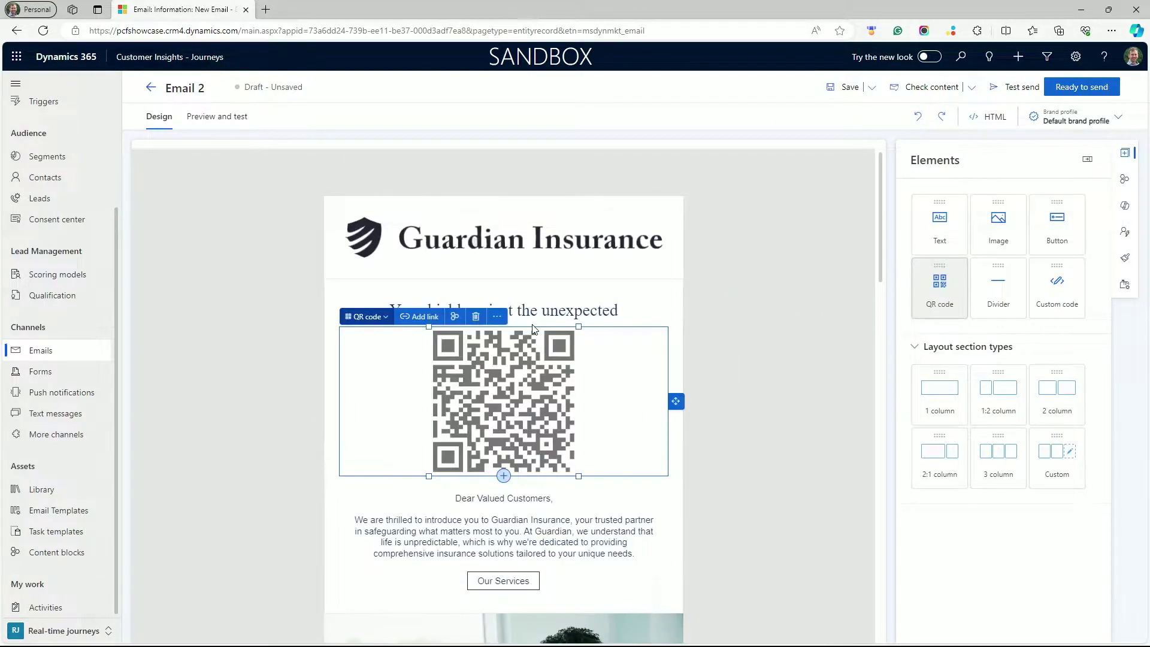
left_click(475, 317)
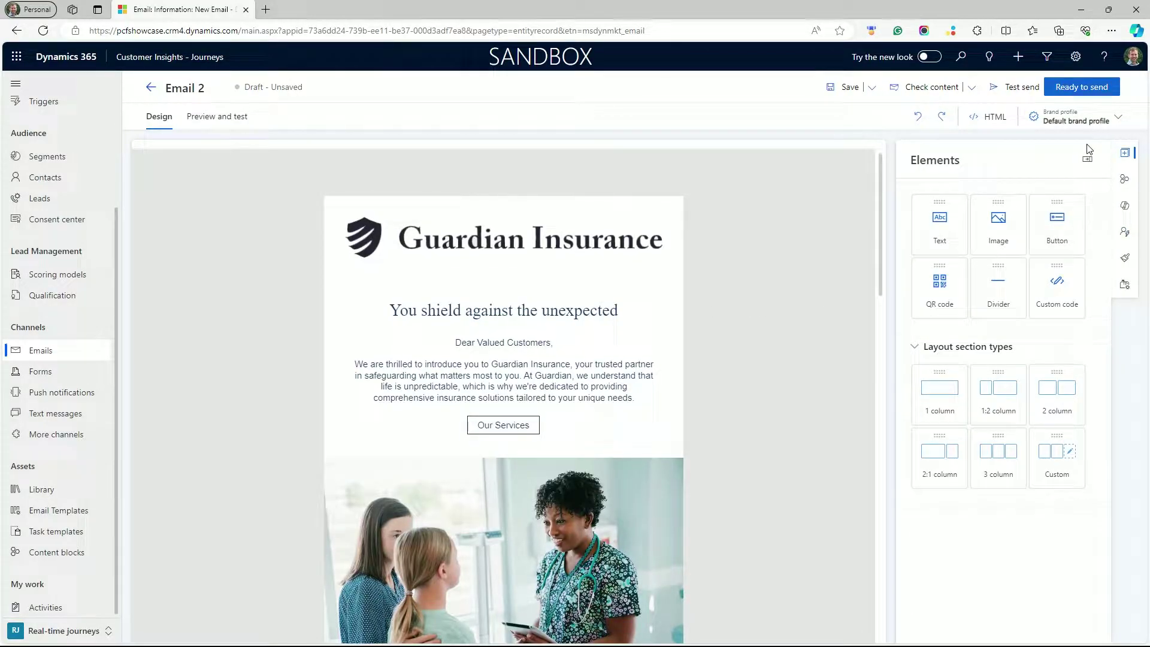
- View the email's HTML source with the document formatted, and return to the design
left_click(1006, 126)
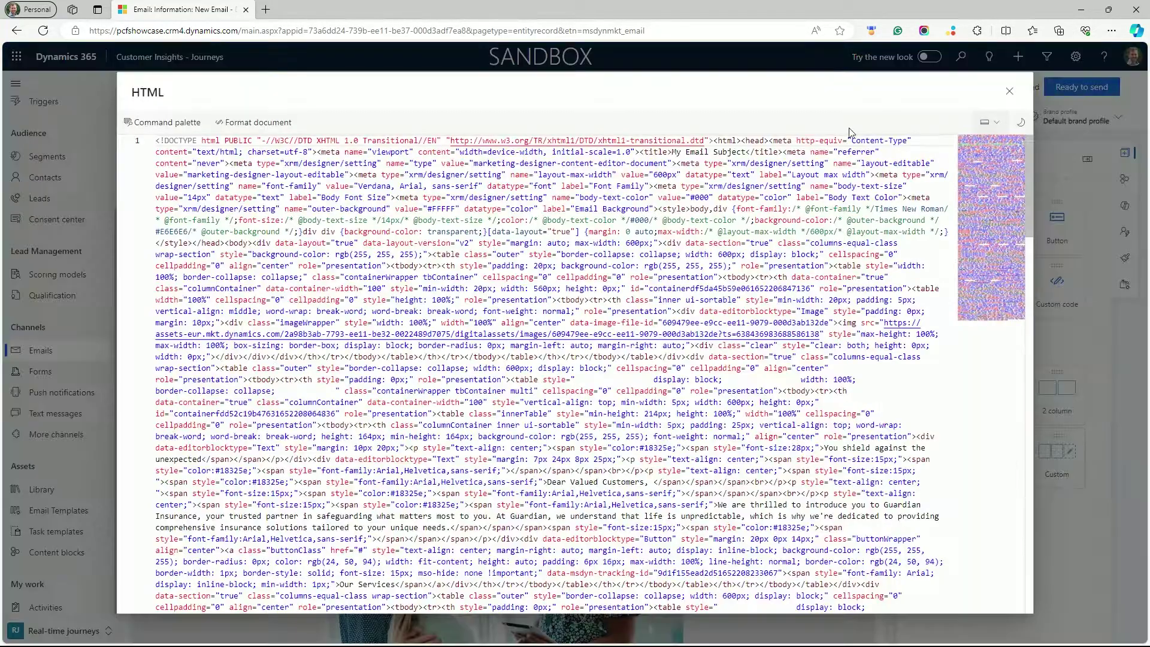
left_click(271, 128)
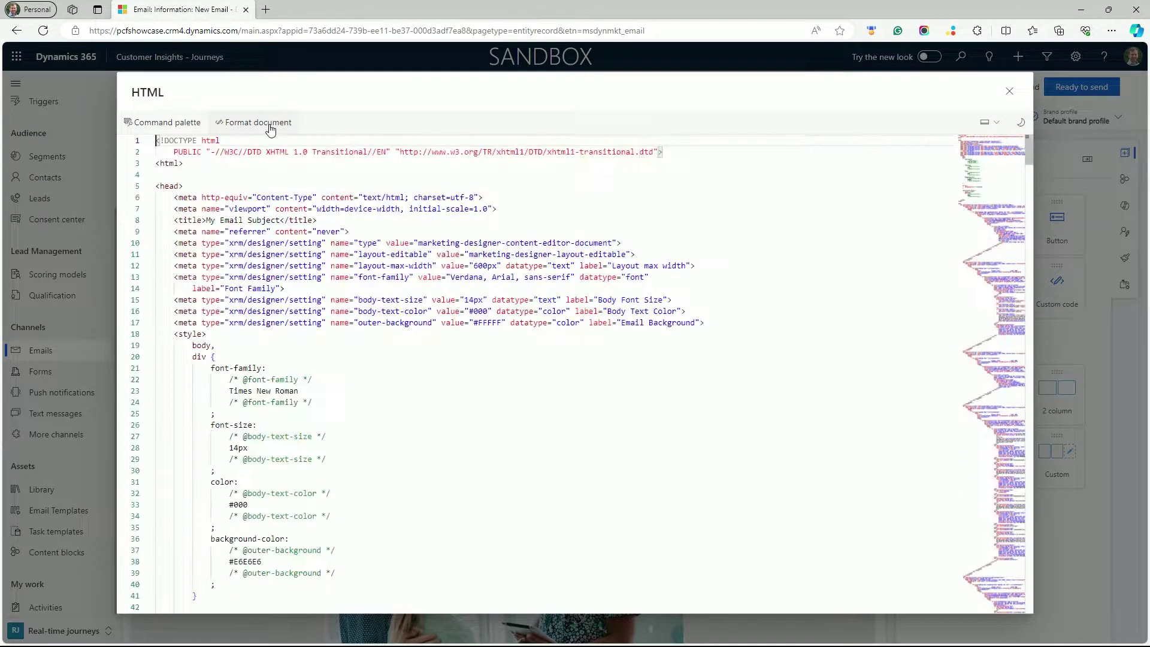
left_click(1012, 92)
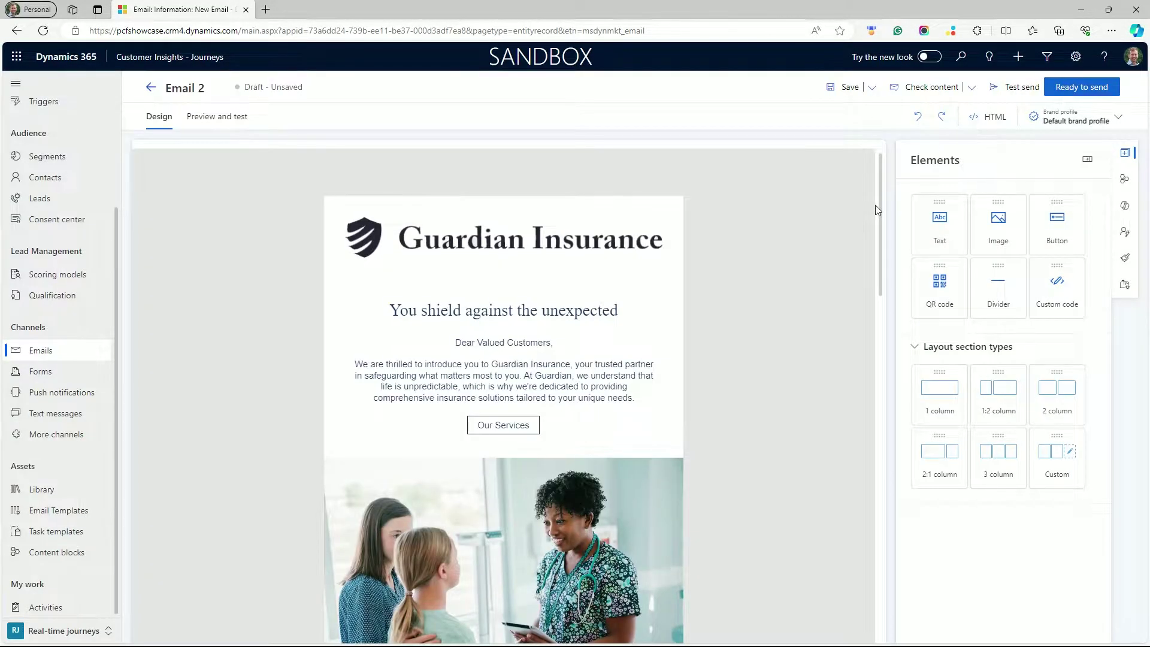
- Check which brand profiles are available for the email
scroll(874, 207, "down", 2)
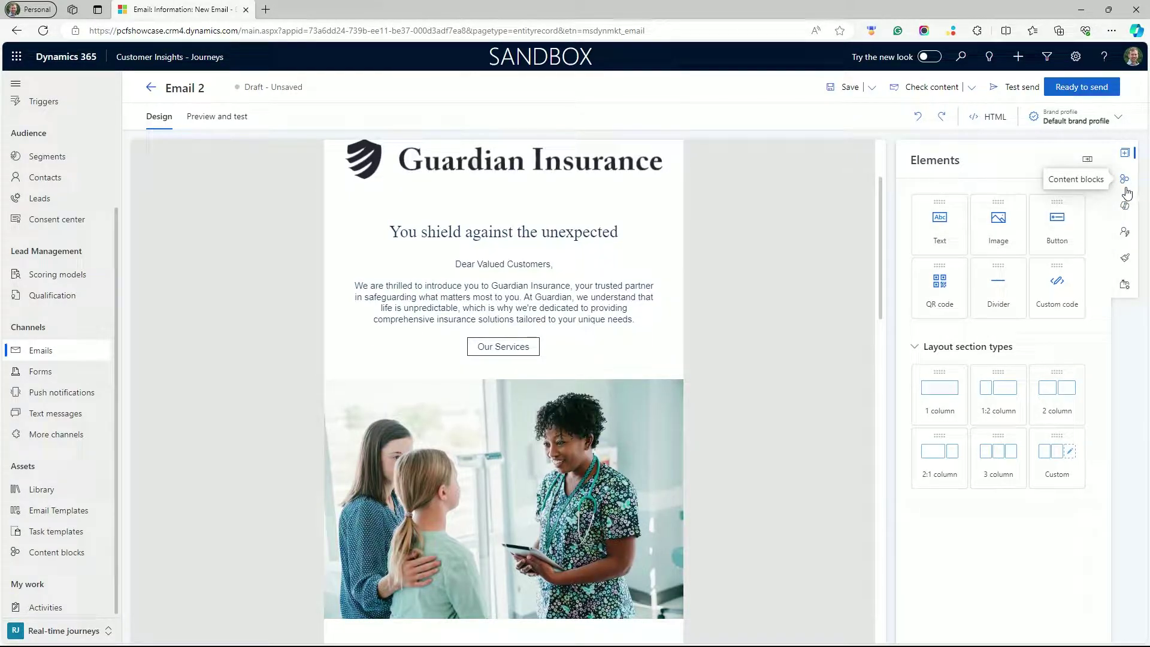
left_click(1115, 120)
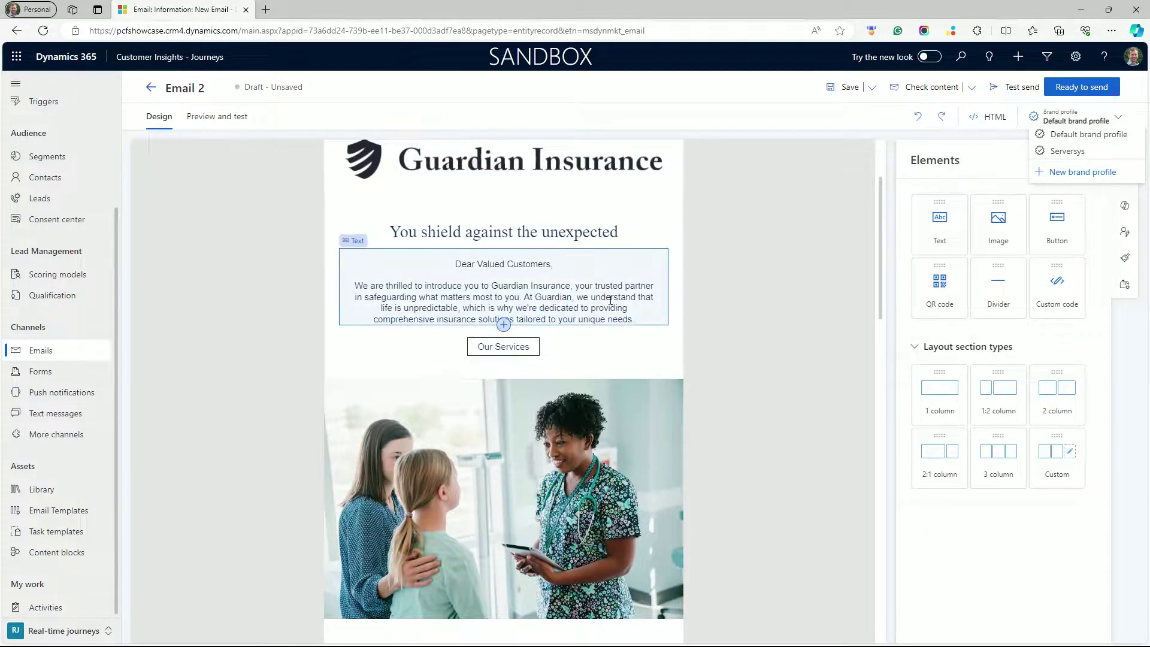
left_click(700, 314)
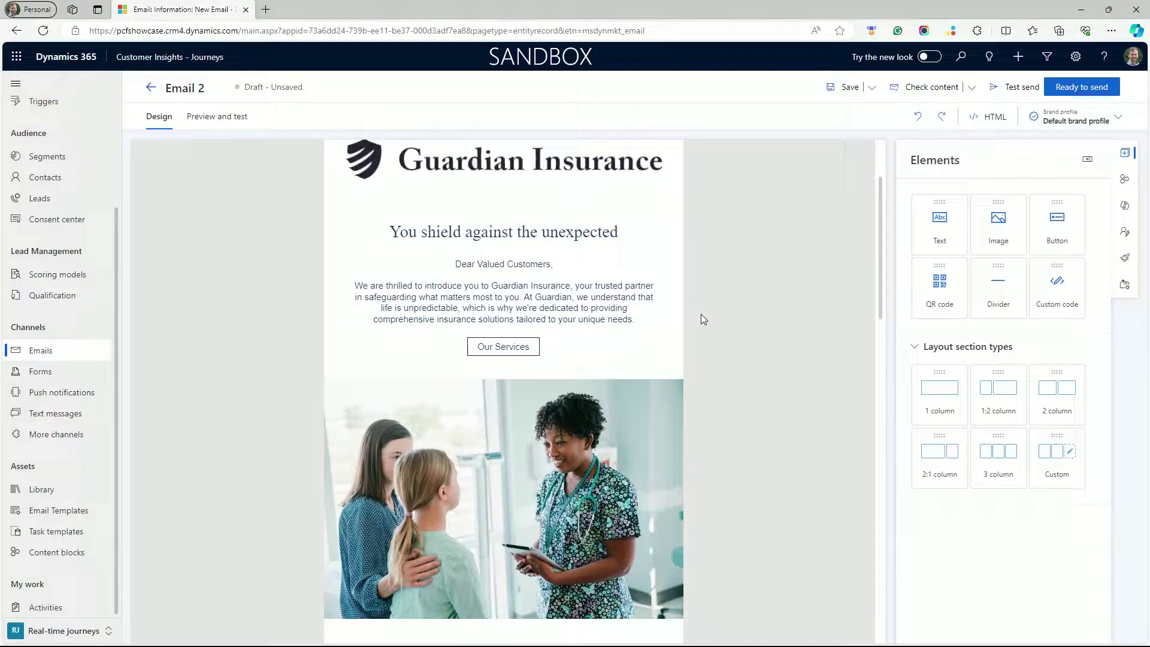
- Generate content ideas from the three key points about Guardian Insurance, keeping the Engaged tone of voice
left_click(1122, 238)
left_click(1124, 206)
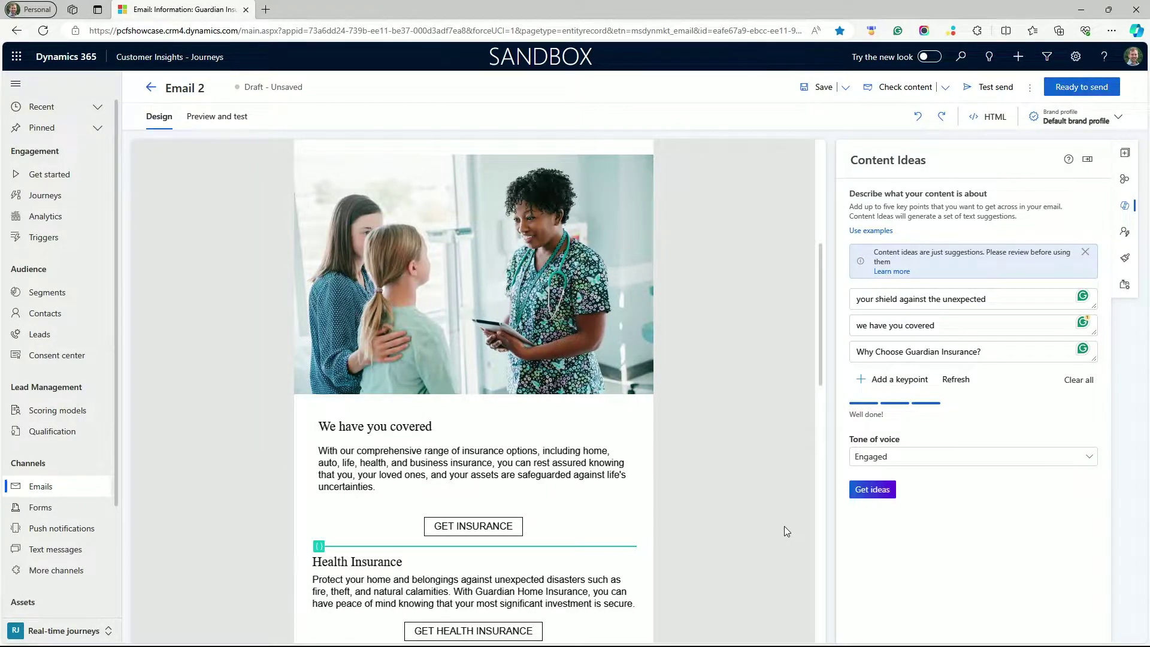
left_click(865, 456)
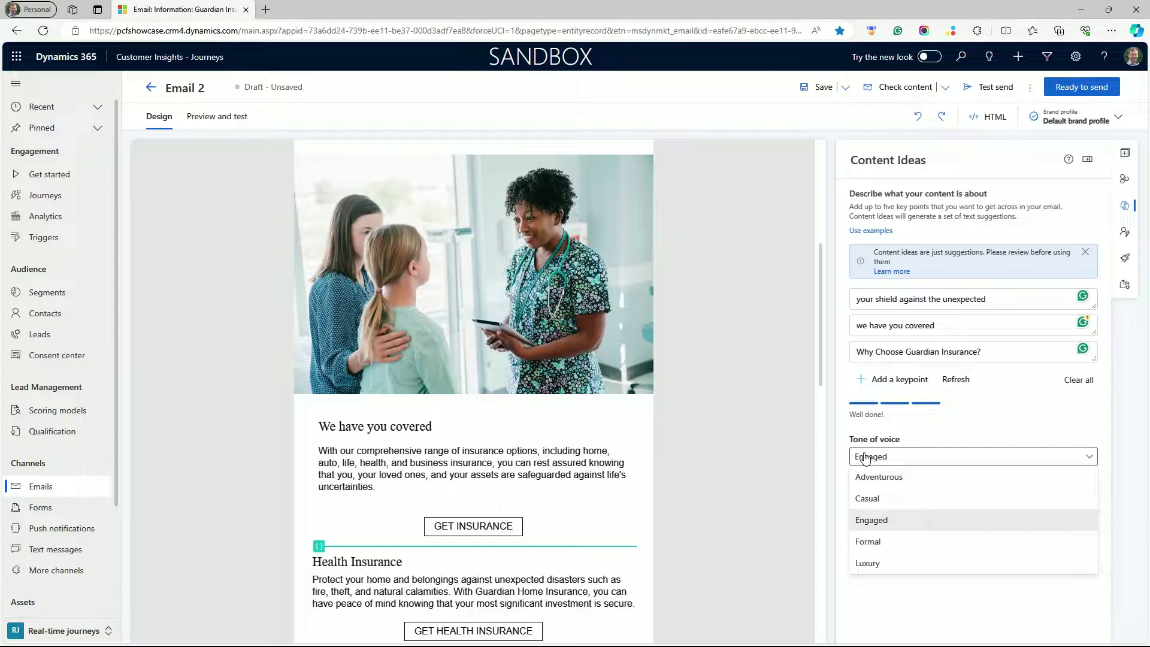
left_click(865, 458)
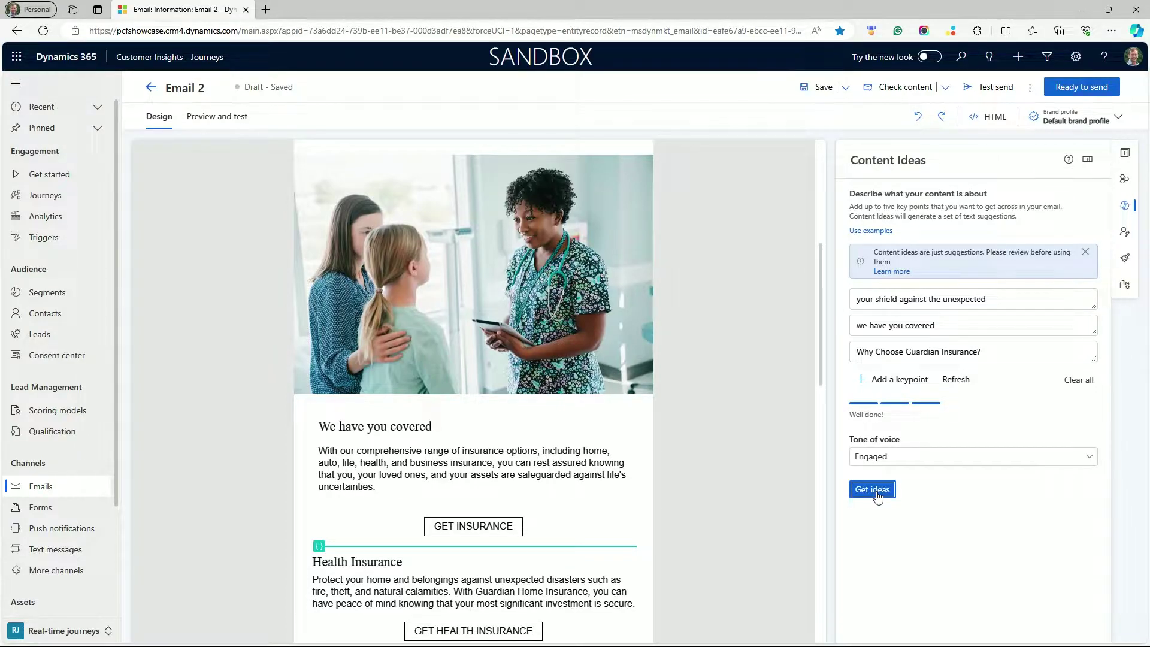
left_click(874, 491)
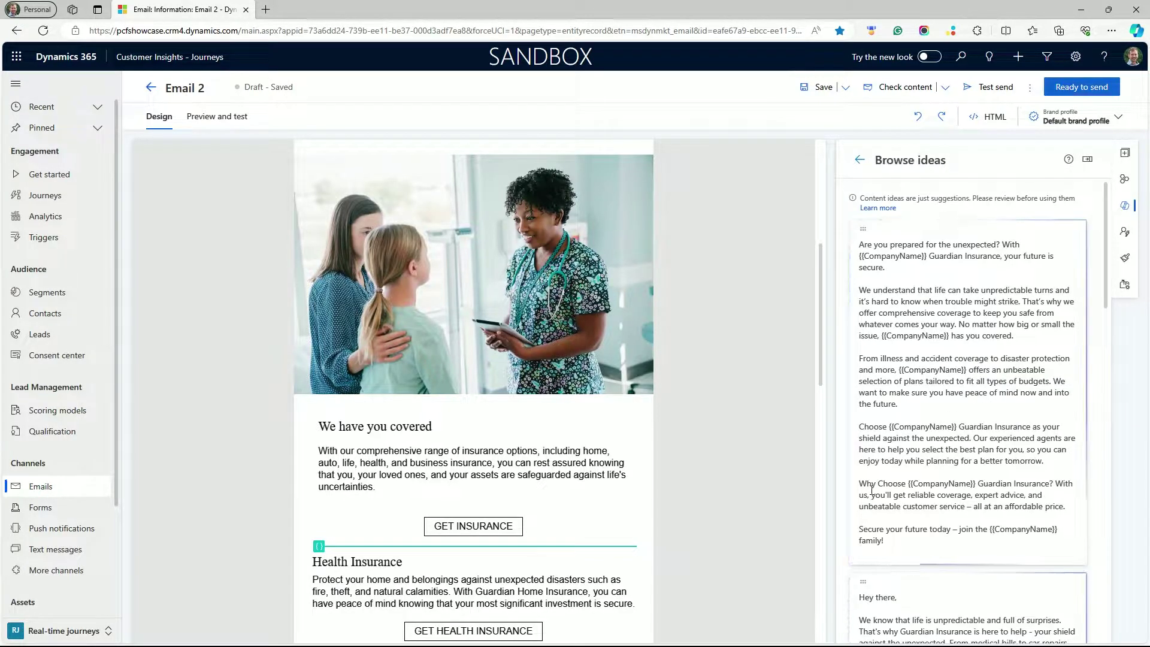
- Insert the suggested text starting "Are you ready to face the unexpected?" below the Our Services button
left_click_drag(1106, 297, 1128, 532)
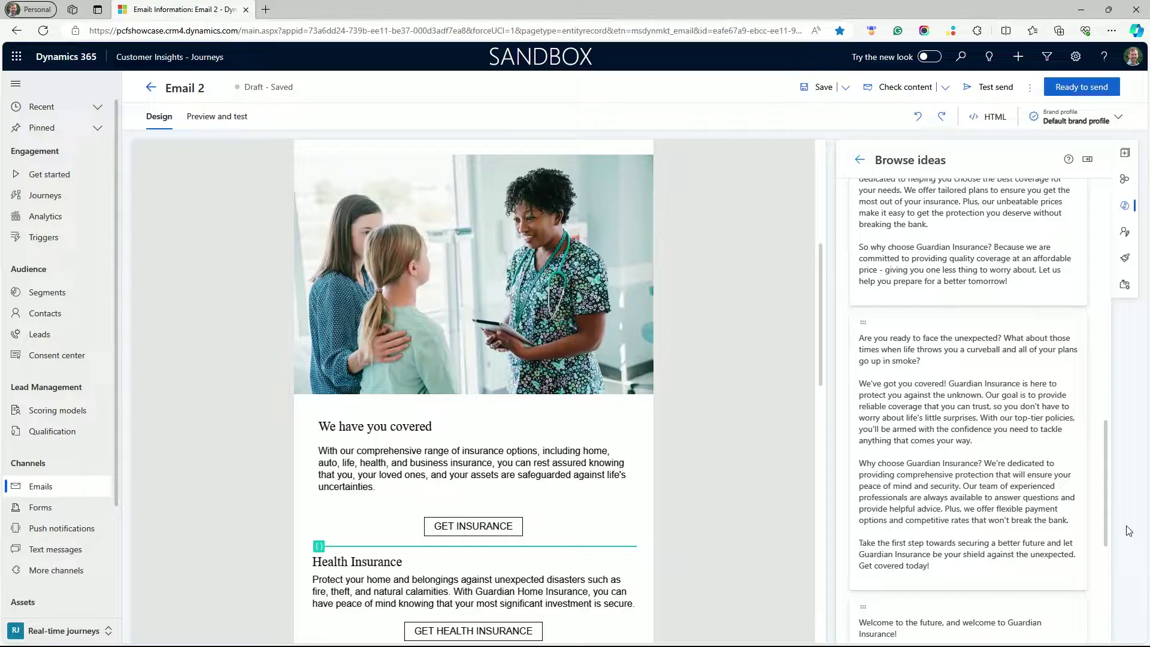
left_click_drag(996, 331, 470, 508)
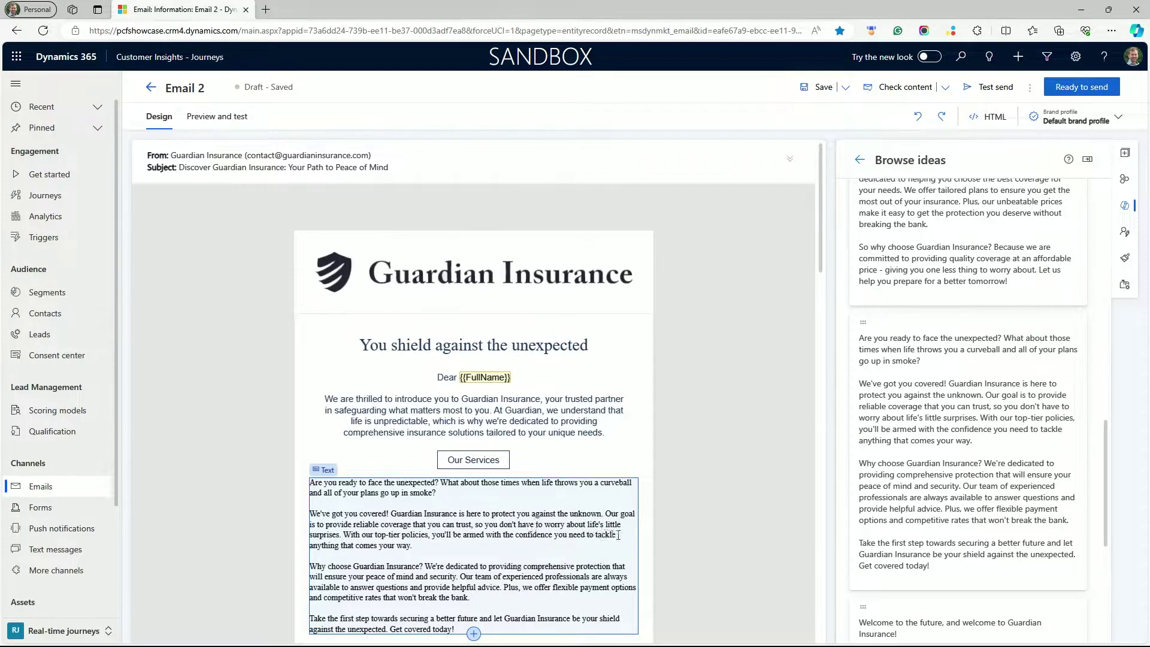
left_click(682, 524)
- Review the AutoInterest inline condition's condition types, attribute and available product interest values, and close it without saving
scroll(689, 530, "down", 1)
scroll(689, 530, "down", 2)
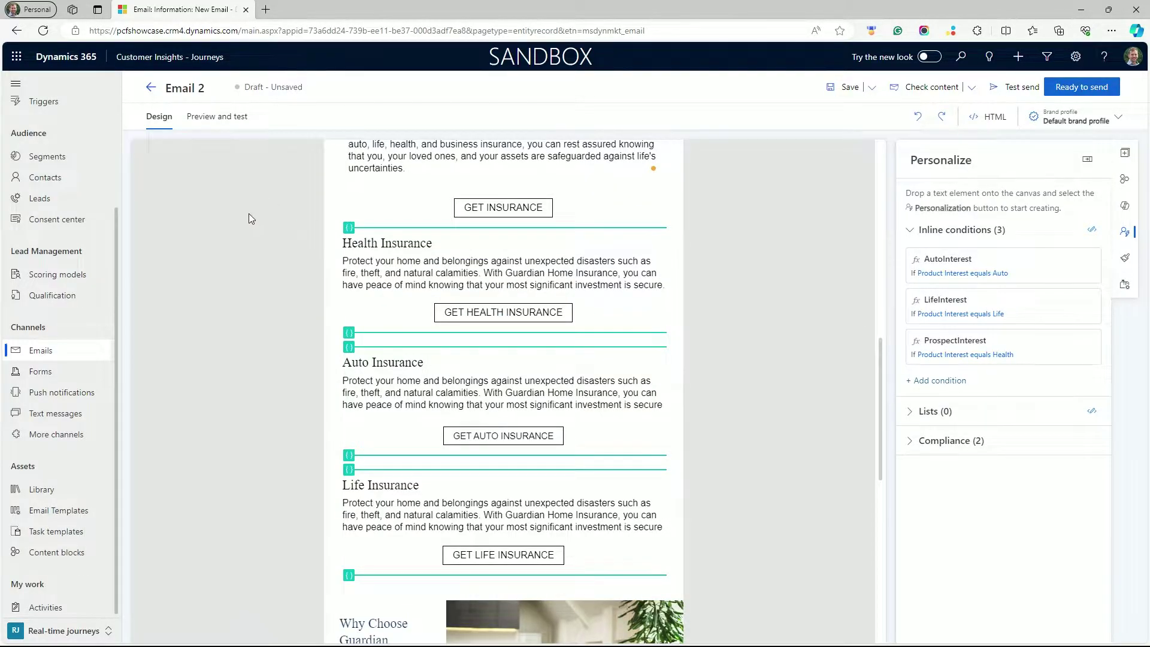
left_click(965, 263)
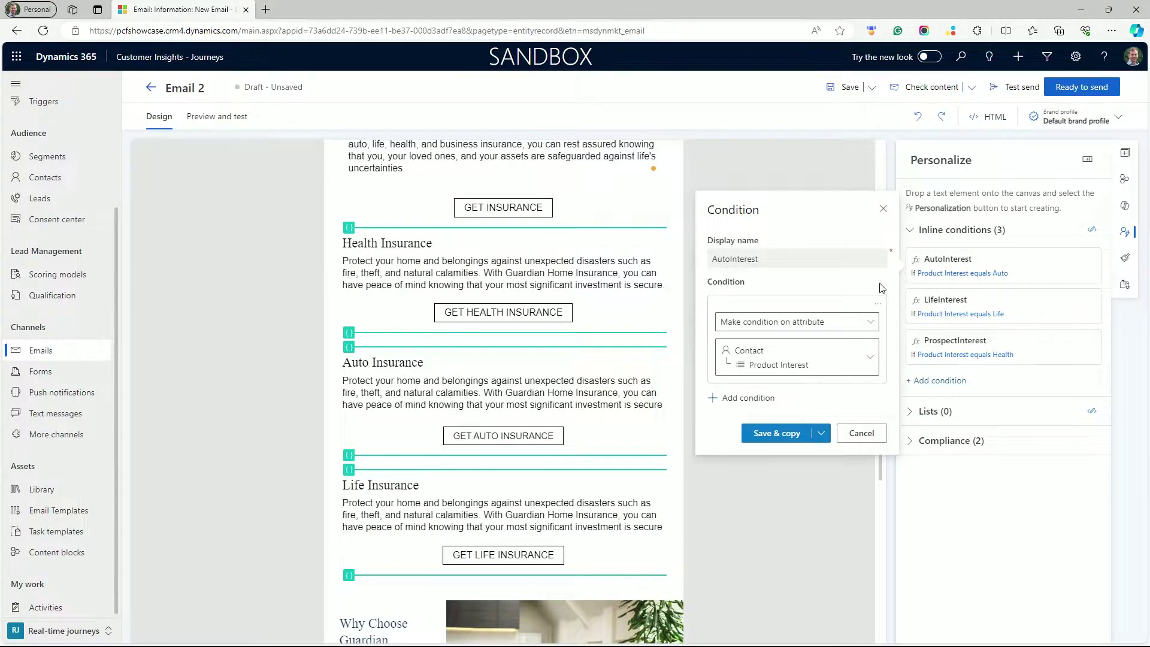
left_click(873, 323)
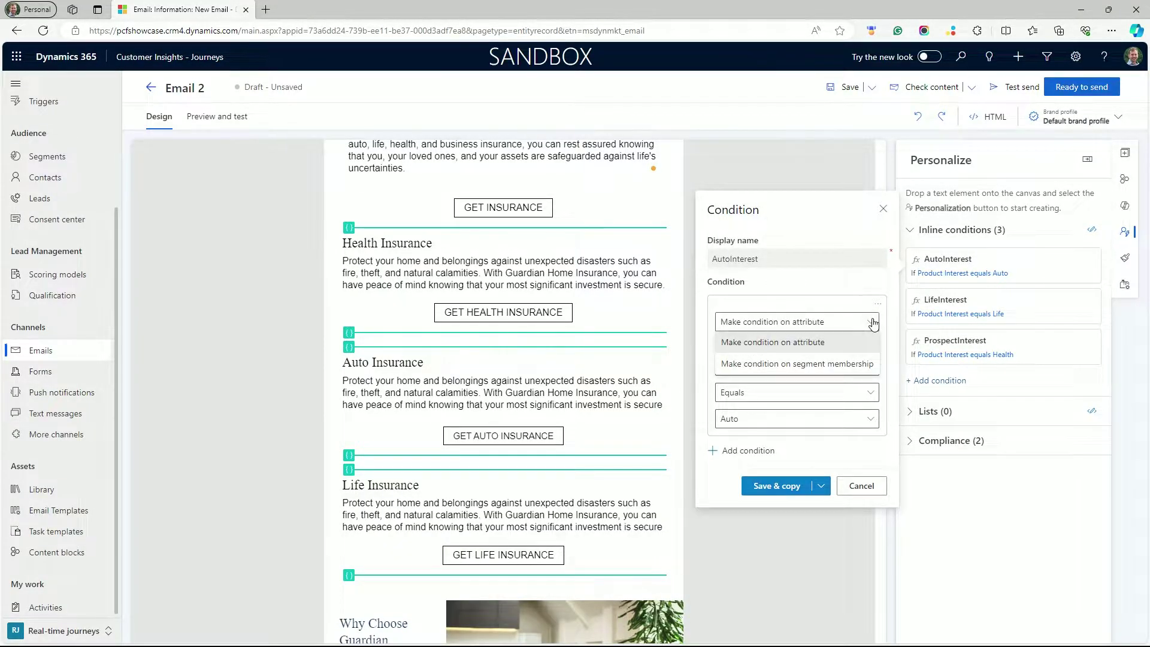
left_click(865, 359)
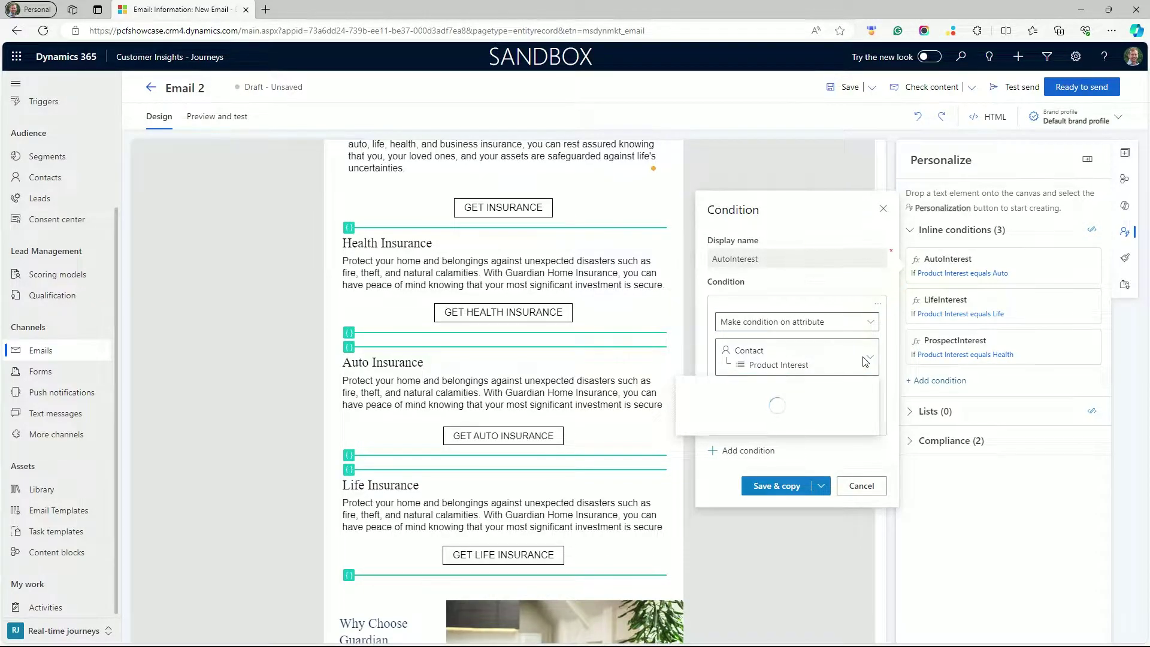
left_click(865, 360)
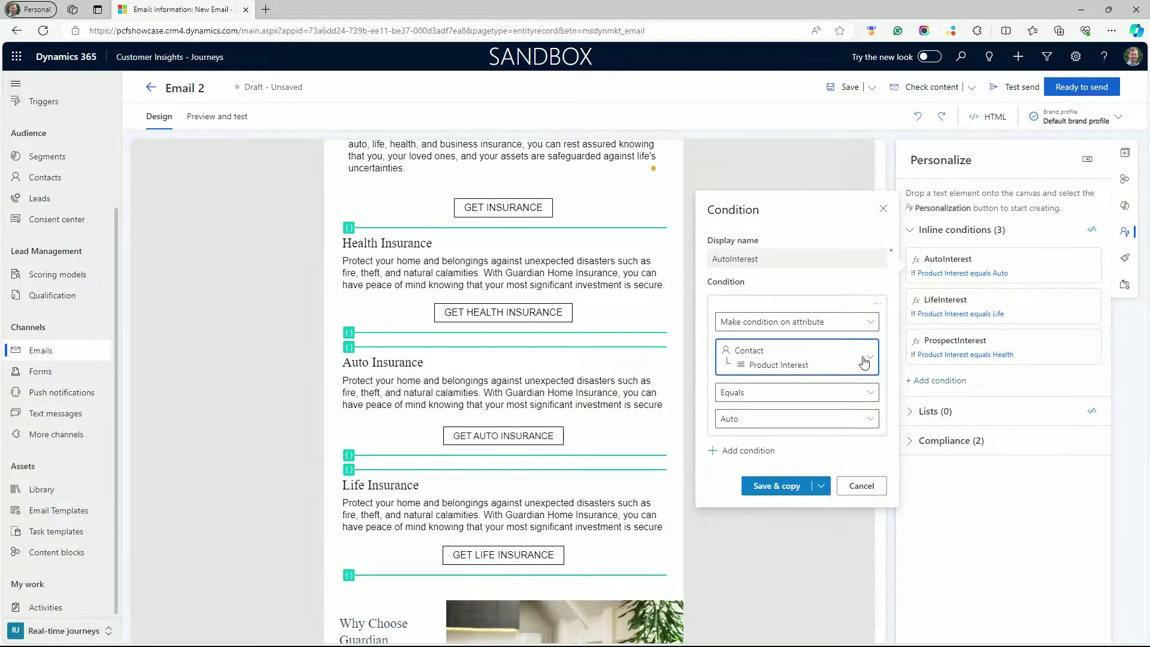
left_click(867, 422)
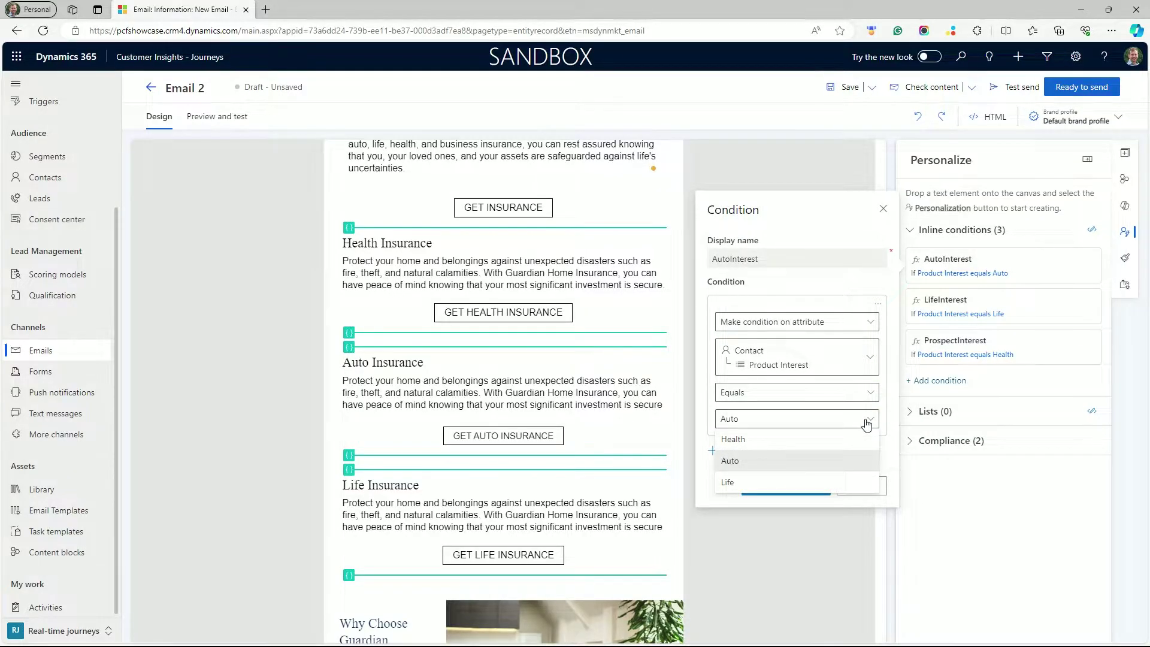
left_click(867, 421)
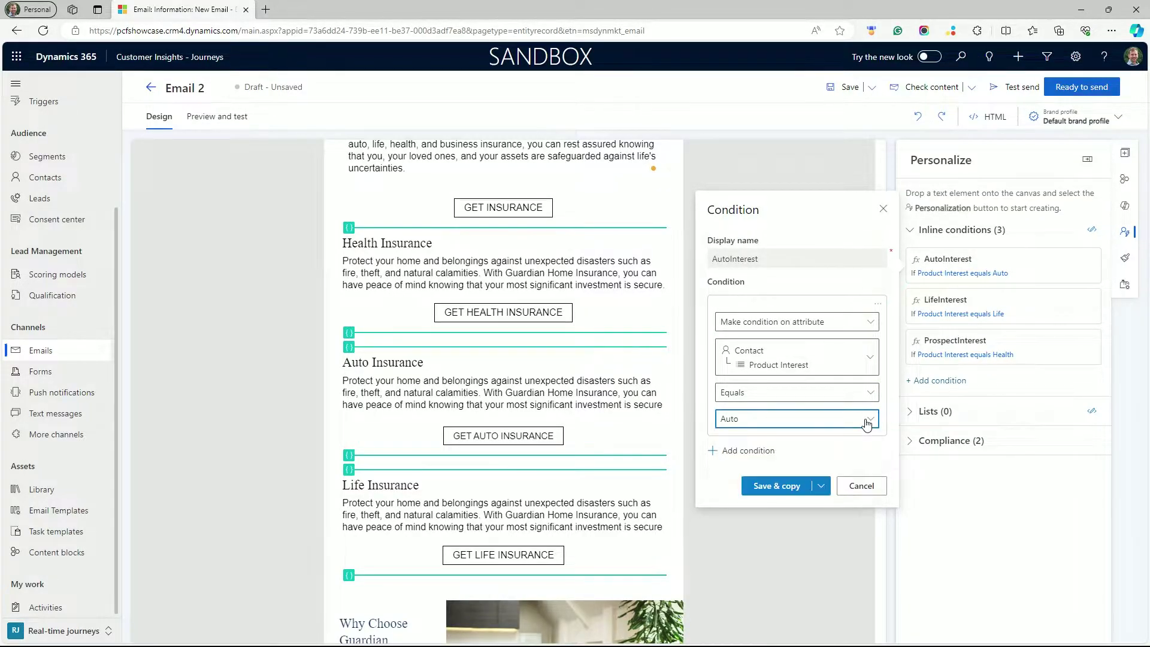
left_click(862, 484)
- Inspect the custom code blocks that open and close the conditional Auto Insurance section
left_click(367, 347)
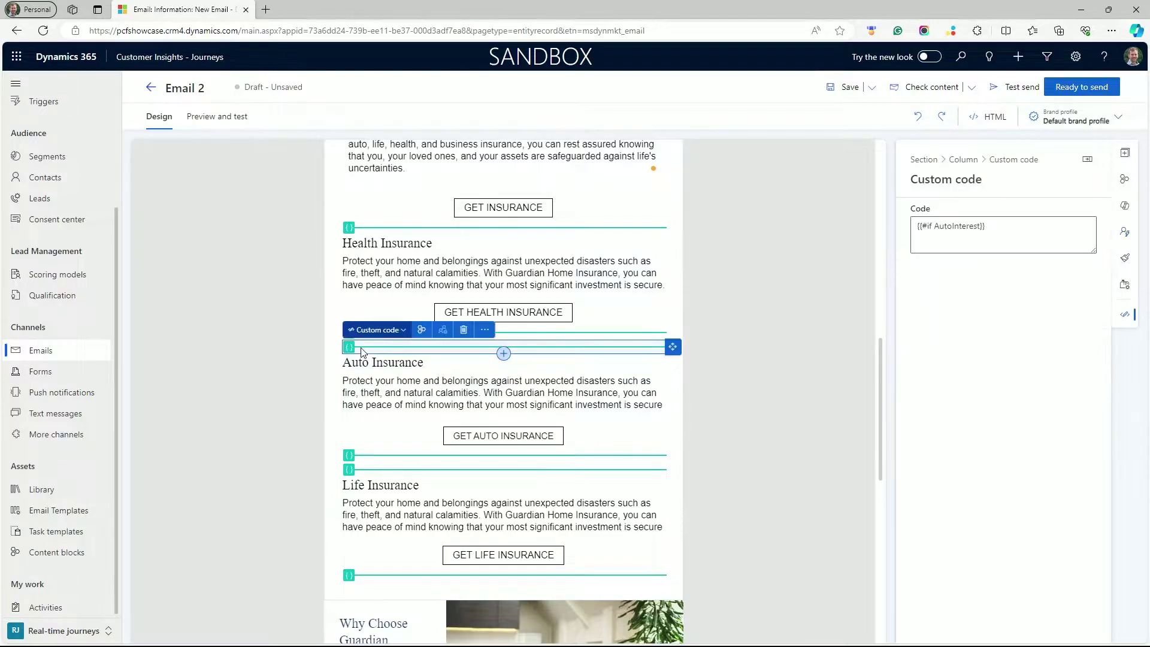
left_click(385, 455)
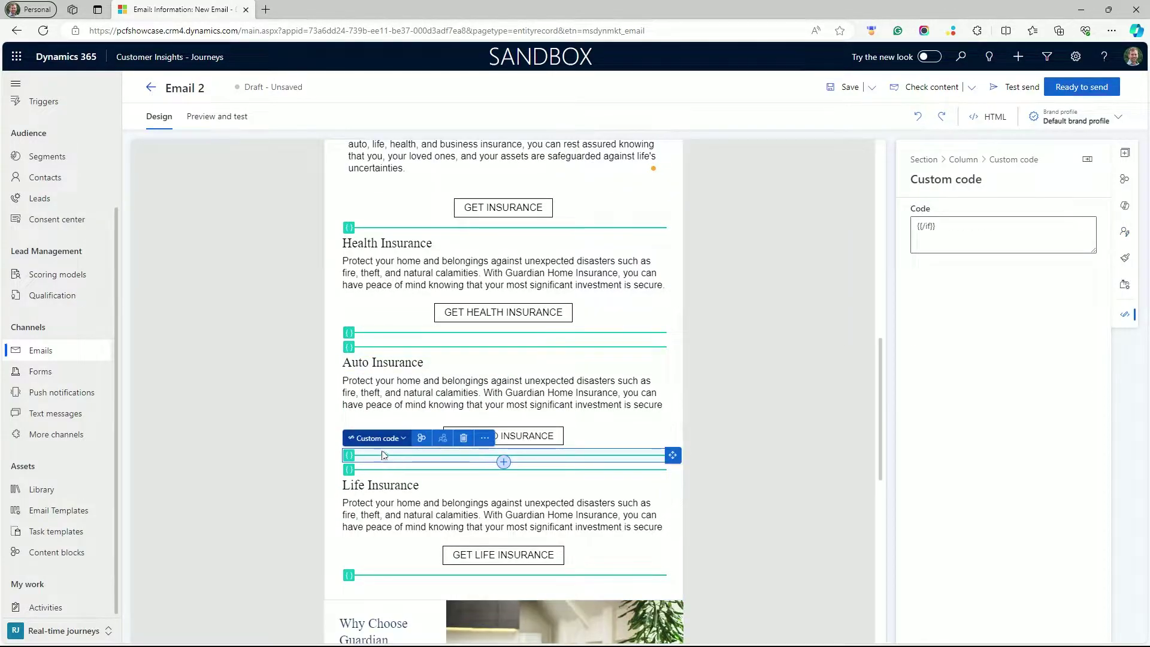
left_click(289, 387)
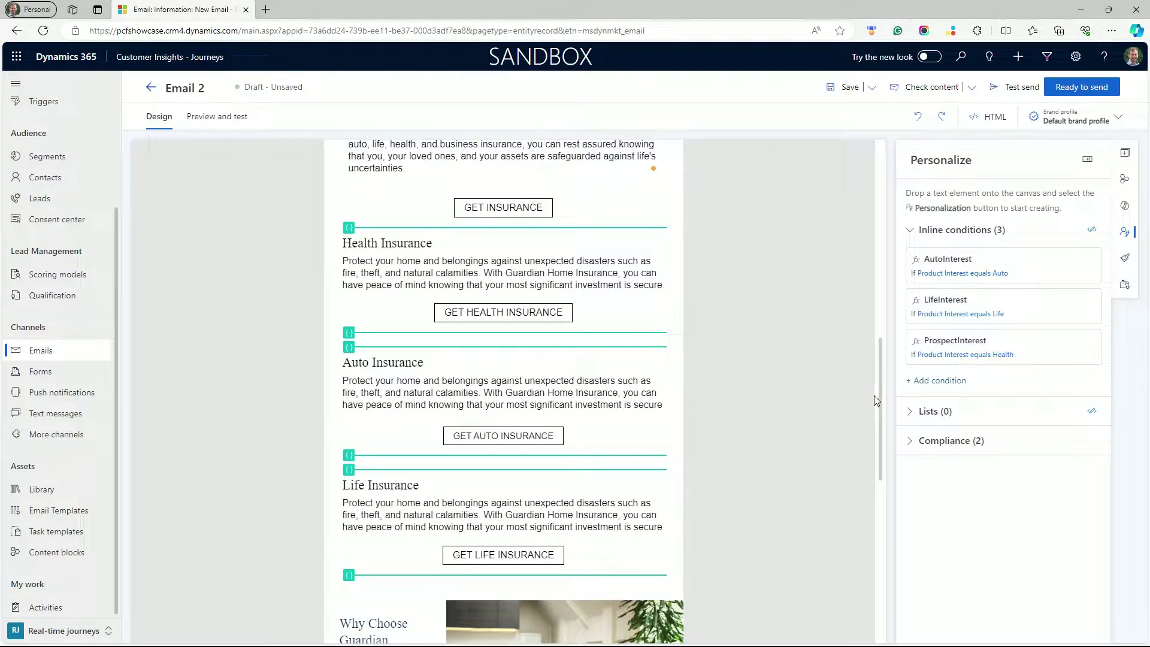
- Preview the email's personalized content and set LifeInterest to True in the sample data
left_click(231, 118)
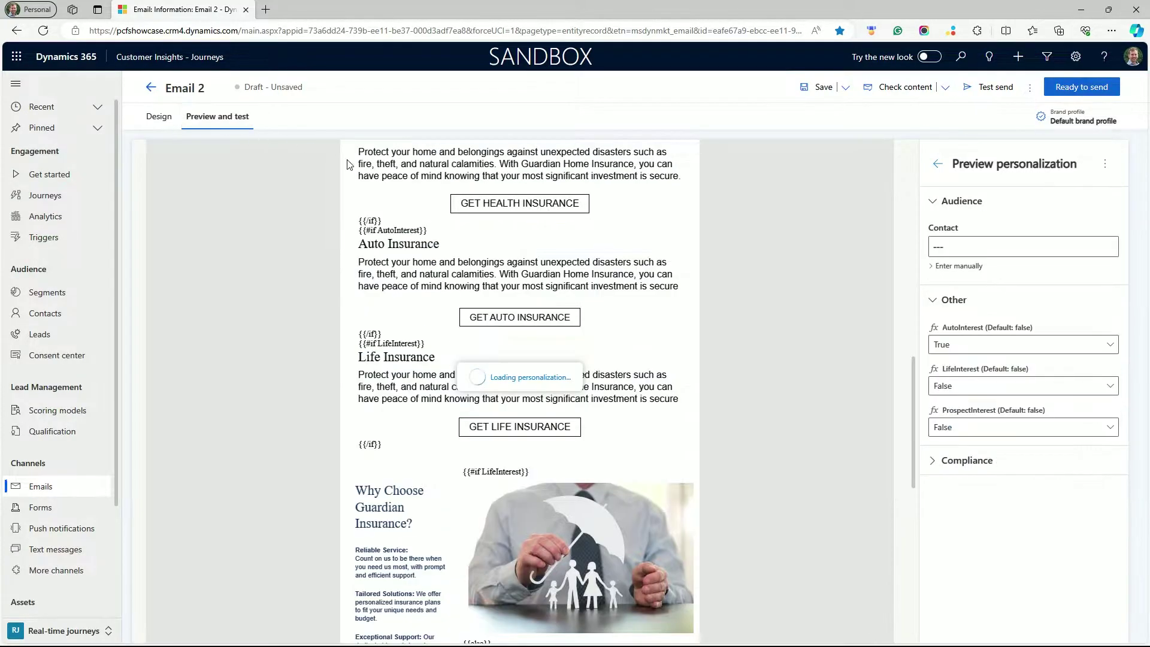
scroll(710, 322, "down", 1)
scroll(713, 321, "up", 1)
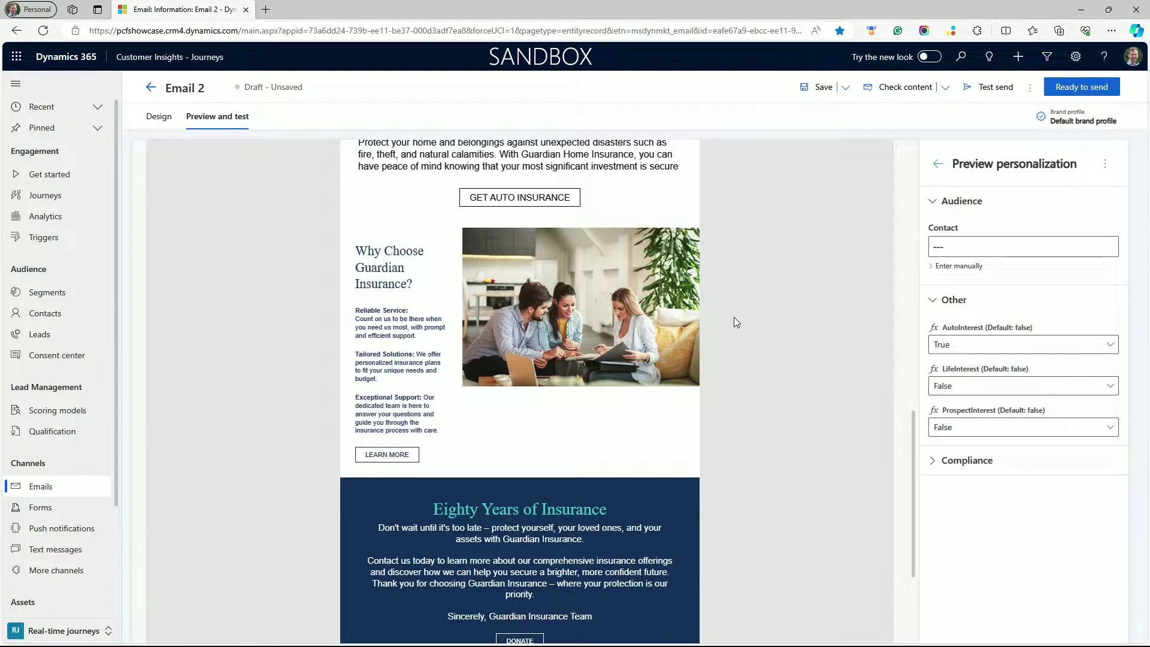
left_click(977, 391)
left_click(964, 403)
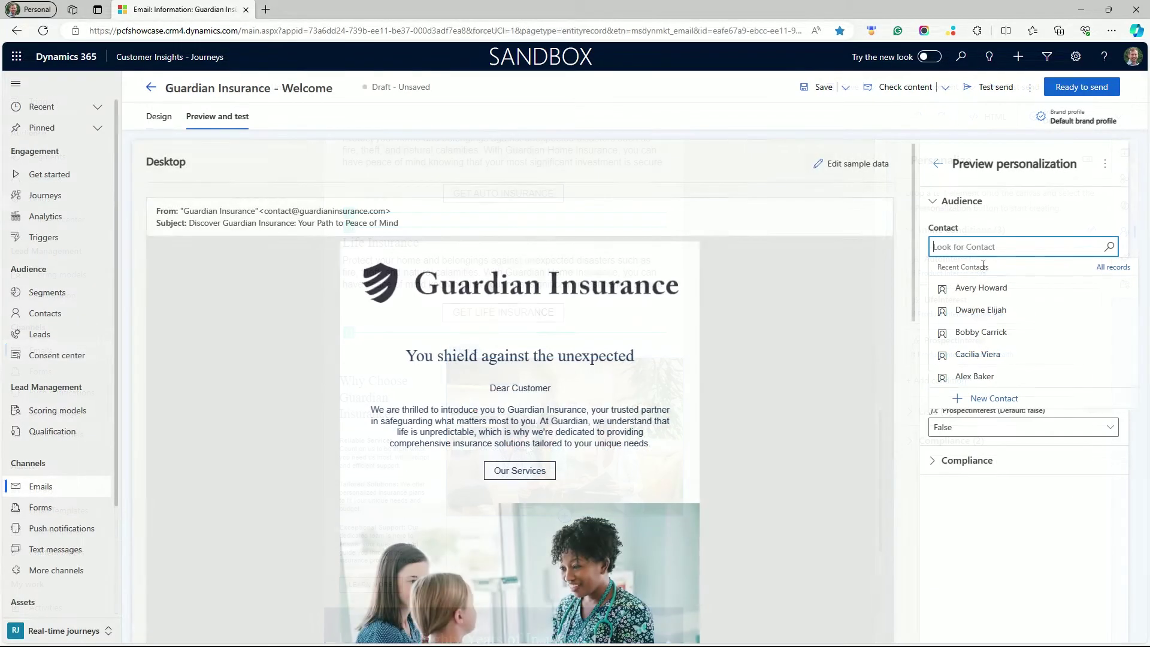
- Preview the email for the first recent contact and check the content down to the Eighty Years of Insurance section
left_click(980, 288)
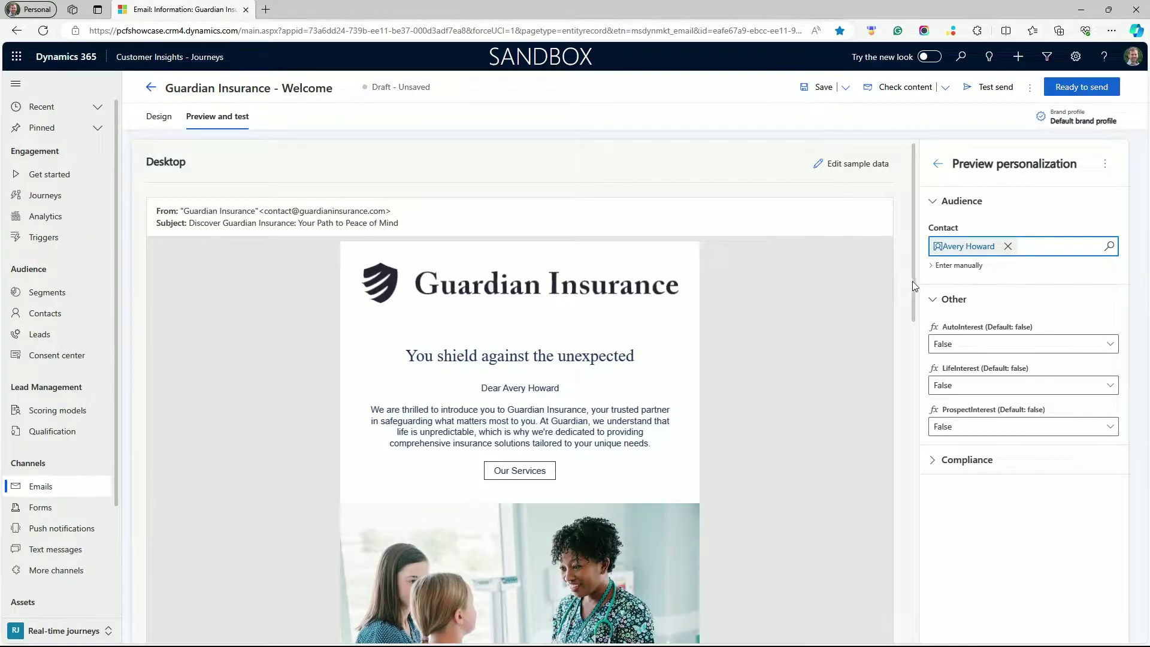
scroll(912, 281, "down", 1)
left_click_drag(907, 313, 897, 458)
scroll(897, 458, "down", 2)
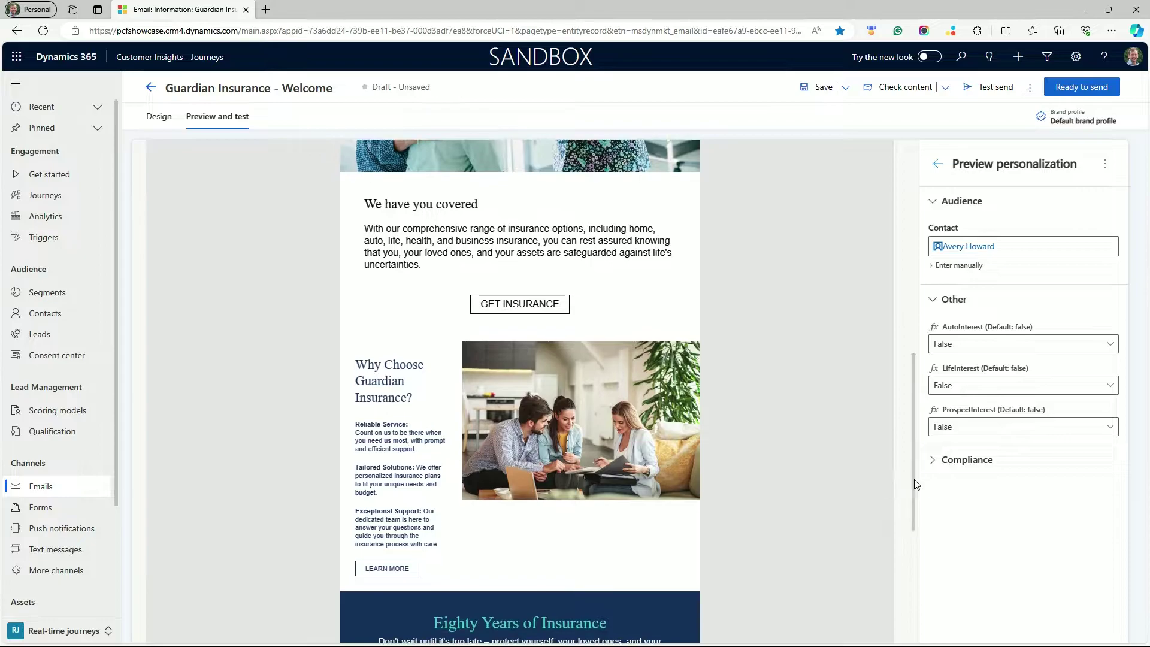
- Set AutoInterest, LifeInterest and ProspectInterest to True in the preview personalization
left_click(979, 356)
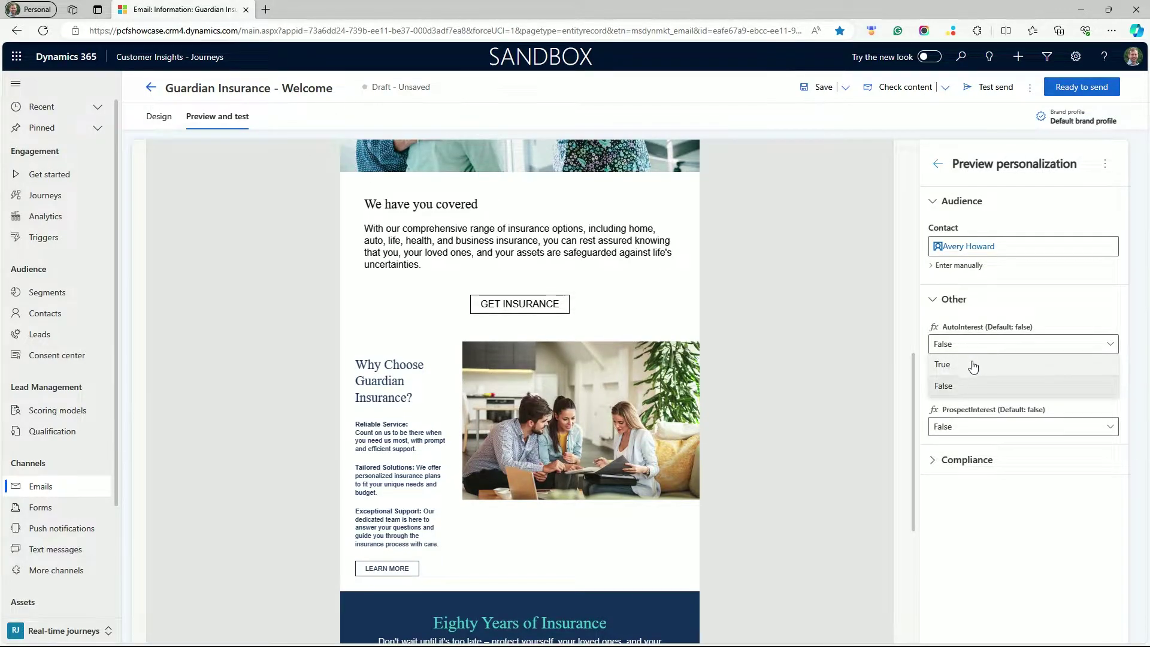
left_click(973, 363)
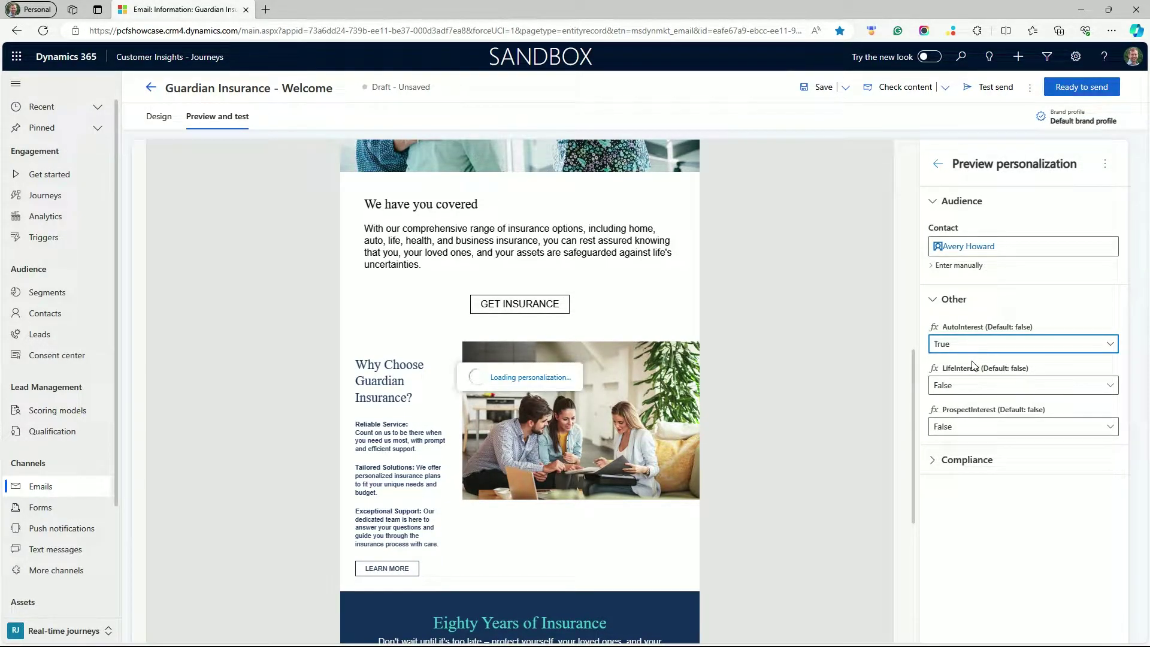
left_click(960, 388)
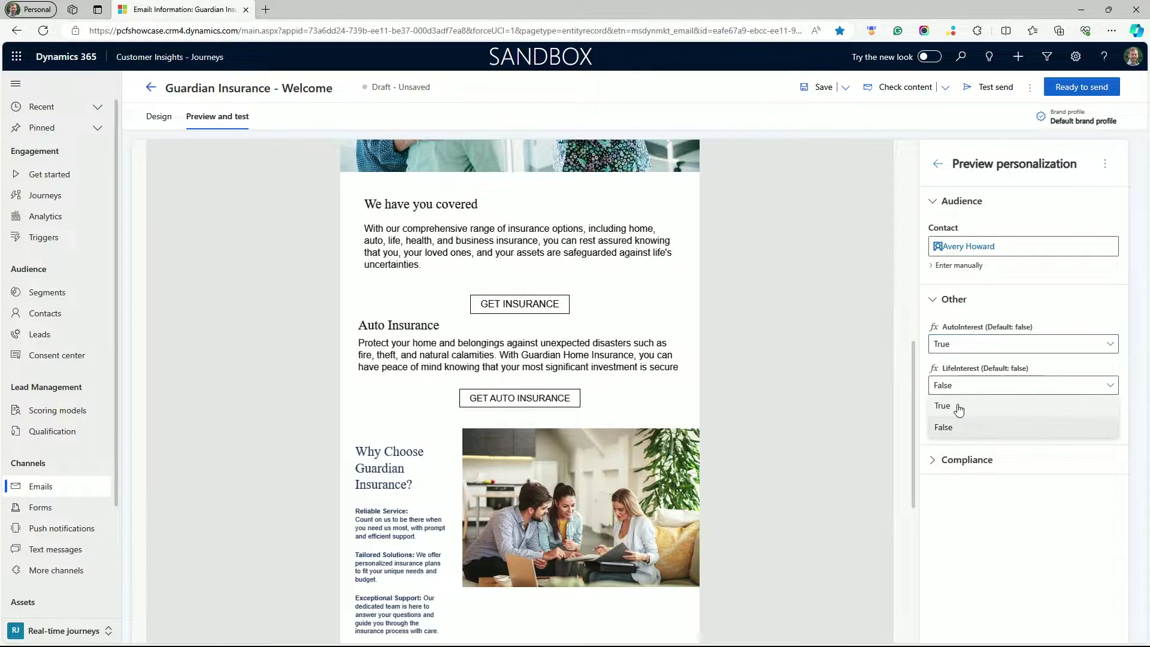
left_click(958, 404)
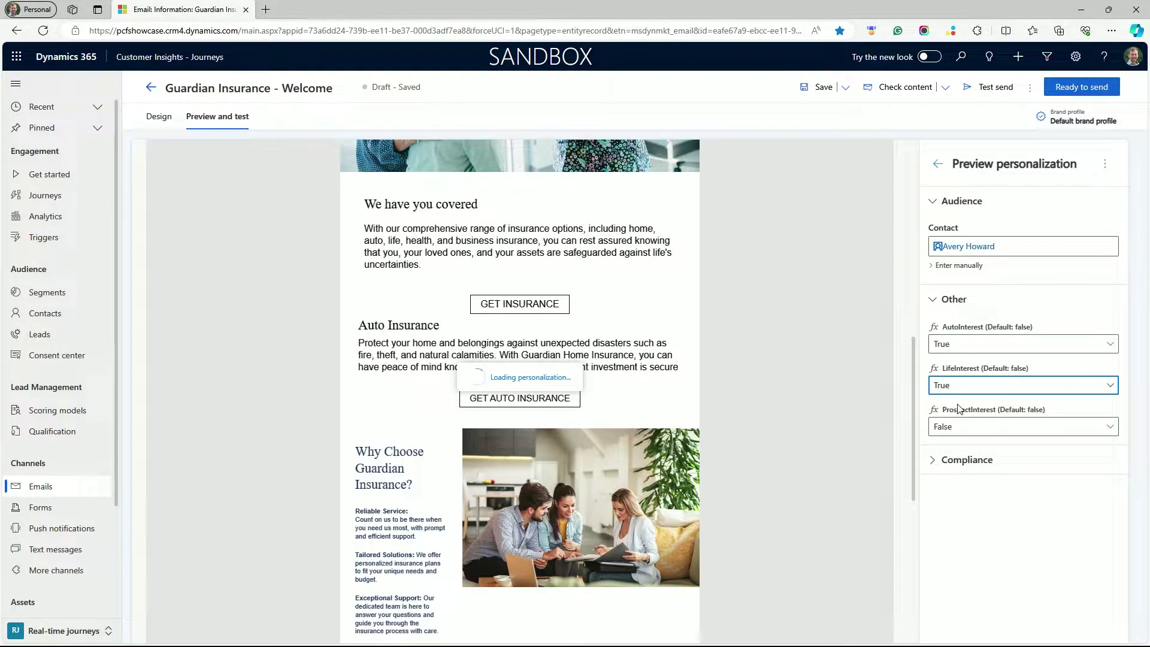
left_click(949, 430)
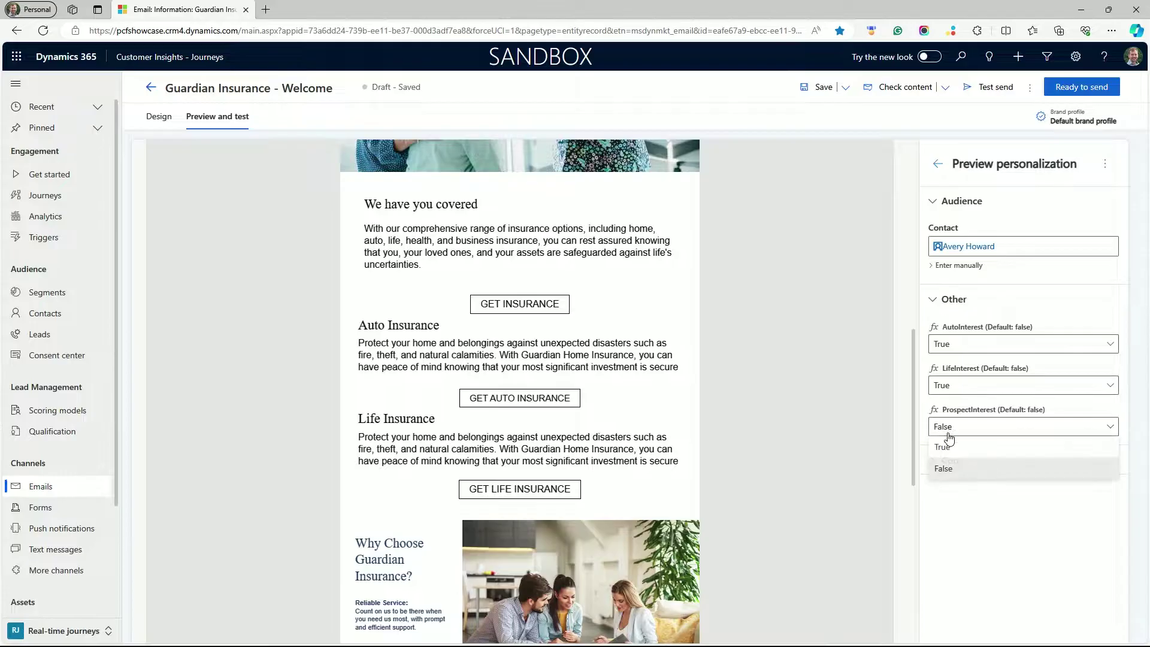
left_click(944, 447)
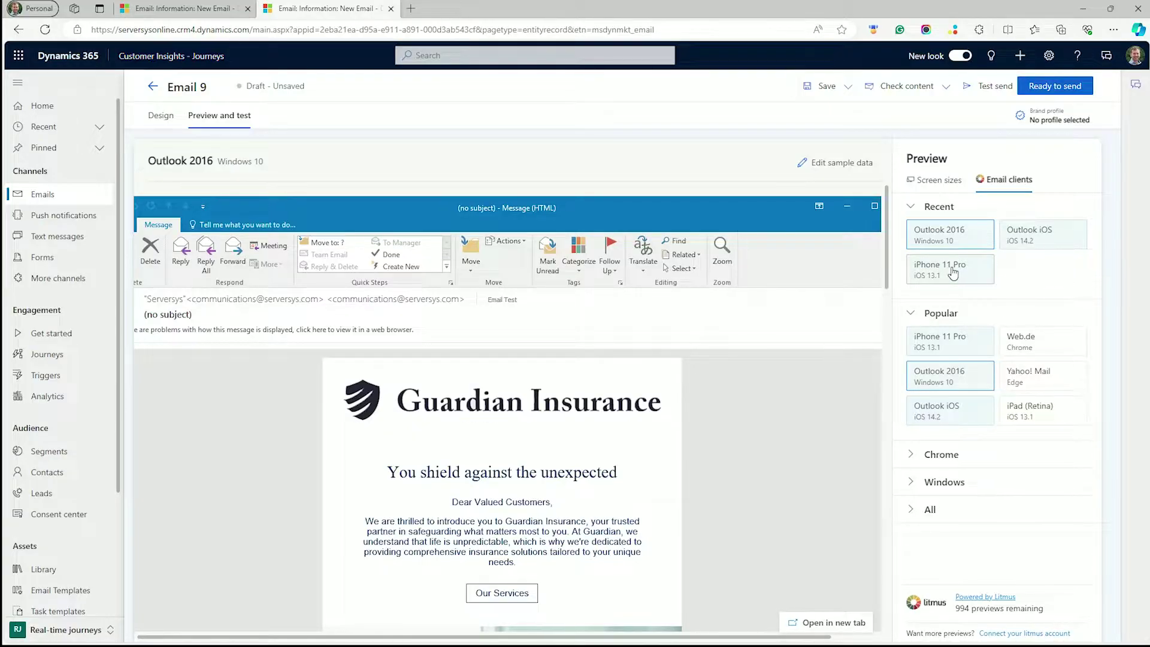
- Preview the email in the recent email clients iPhone 11 Pro, Outlook 2016 and Outlook iOS
left_click(952, 273)
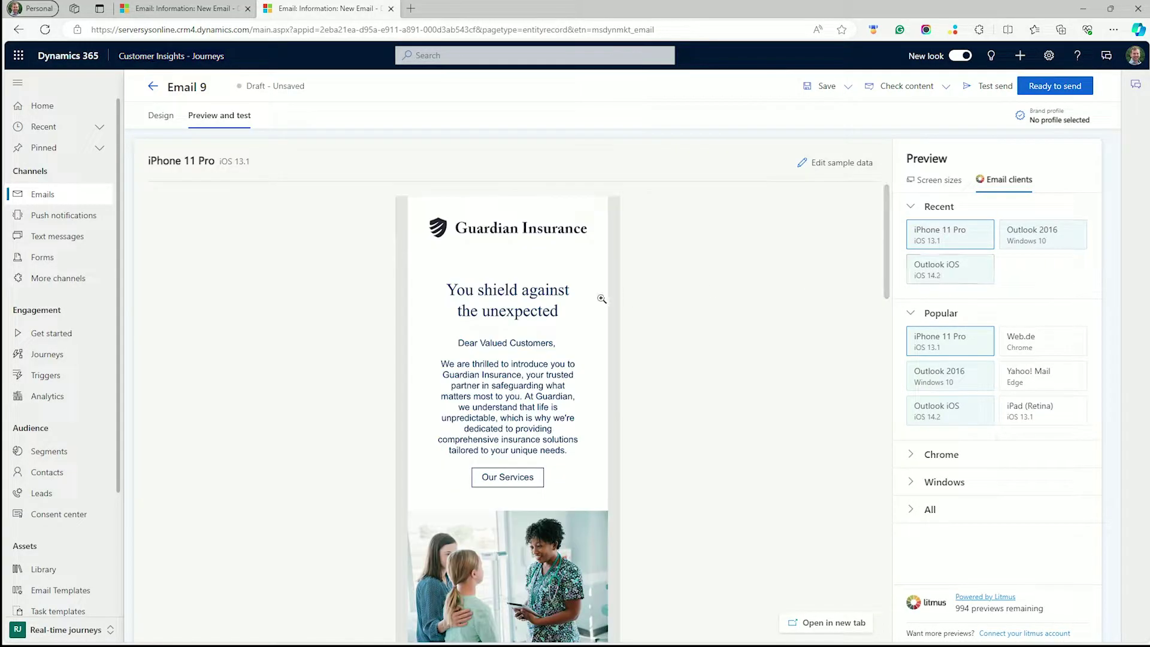
left_click(1039, 238)
left_click(963, 273)
left_click_drag(886, 235, 883, 320)
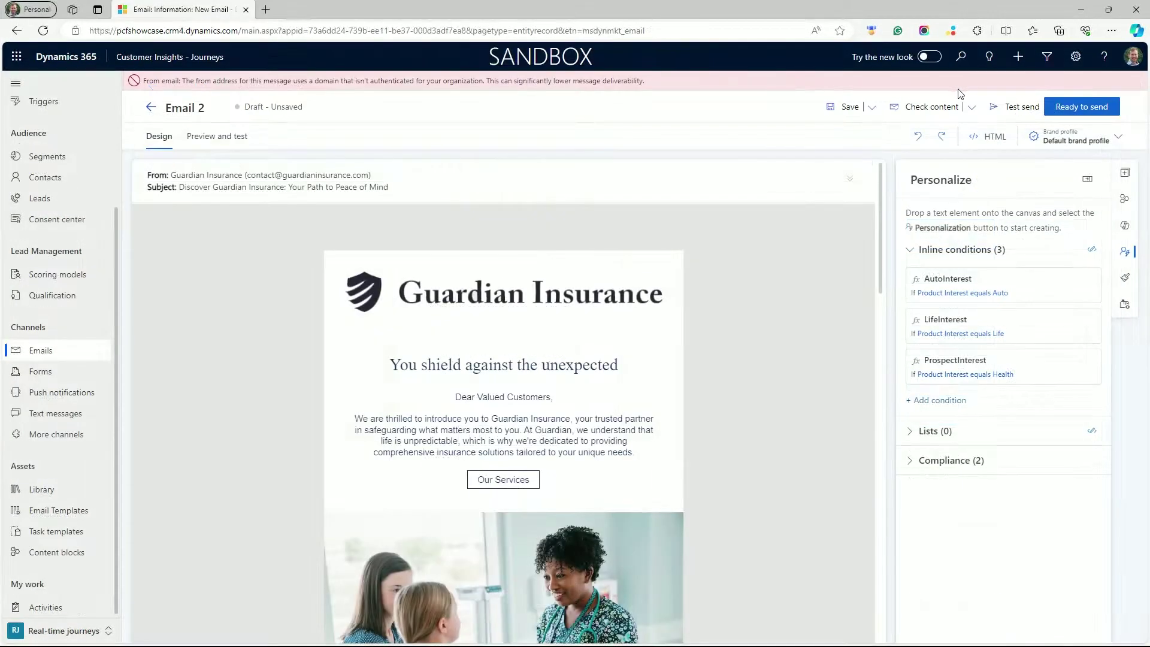
- Run the accessibility checker on the email
left_click(971, 108)
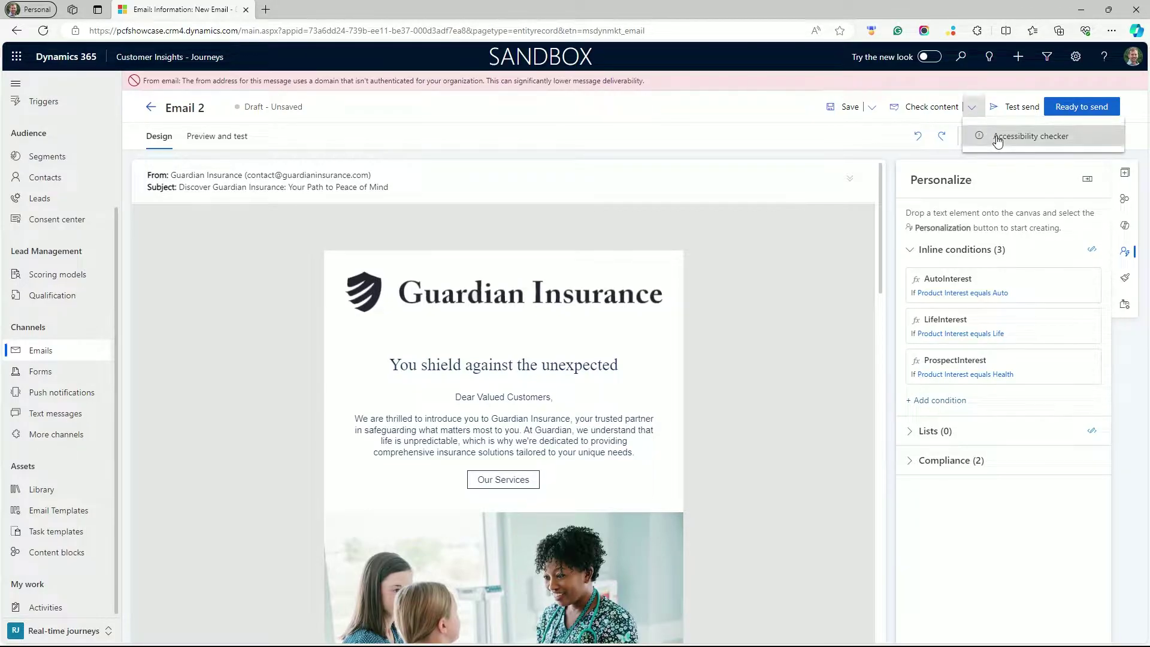
left_click(997, 137)
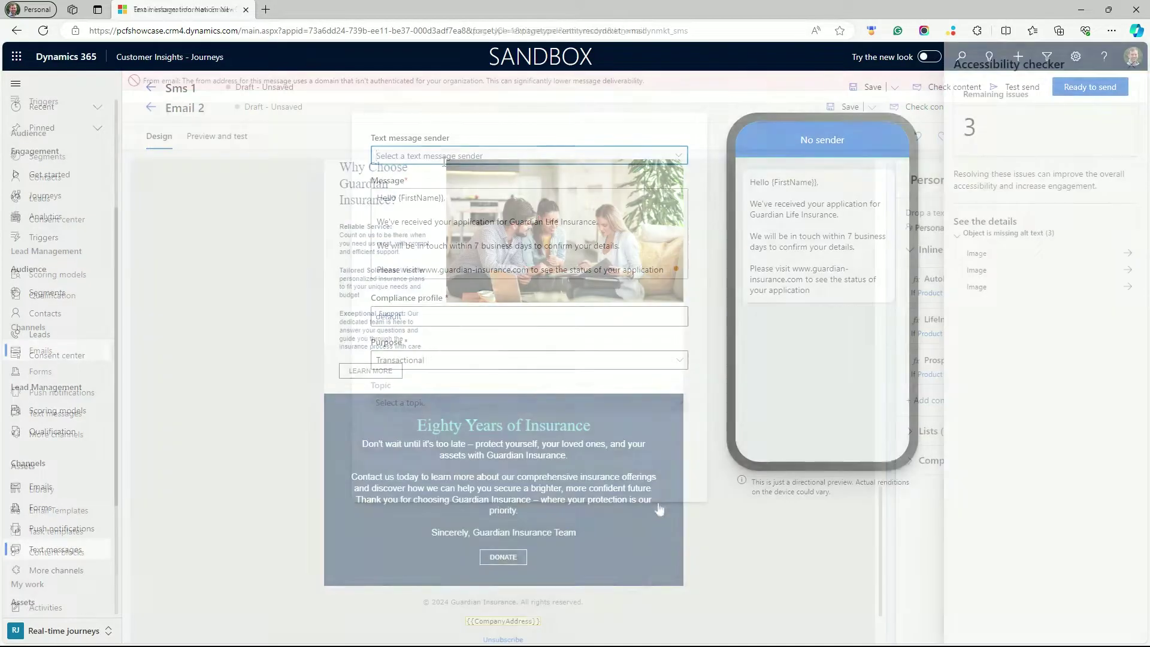
- Try Guardian Insurance as the text message sender and check which dynamic text fields are available for the message
type("Guardian Insurance")
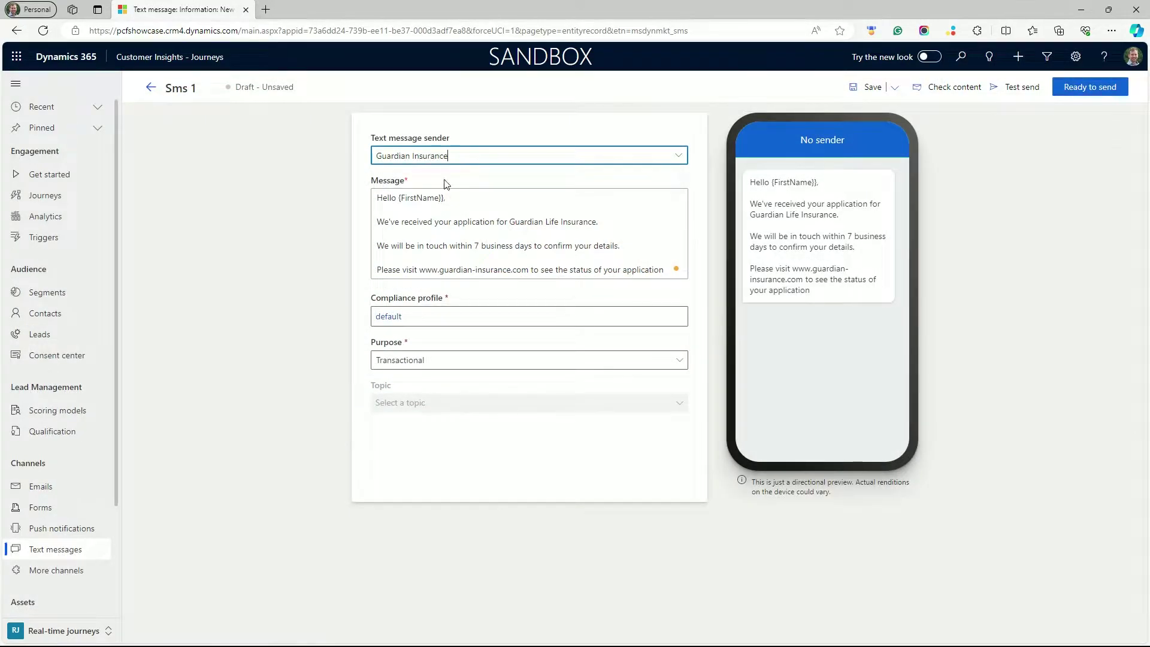
left_click(407, 276)
left_click(397, 287)
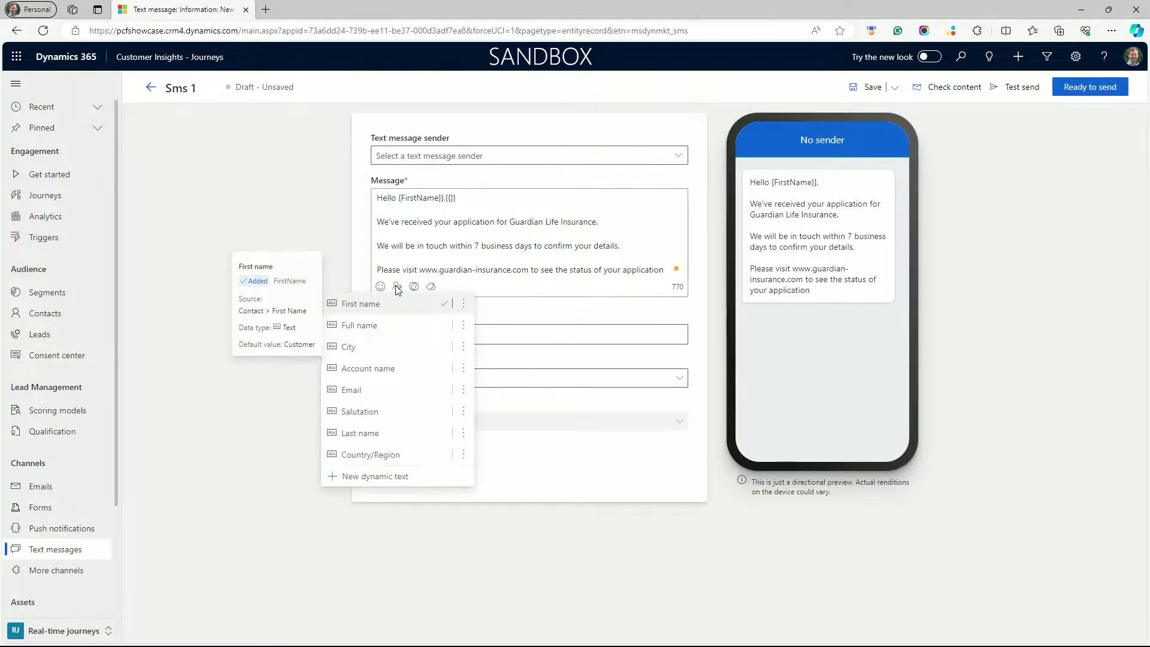
key("Escape")
left_click(430, 286)
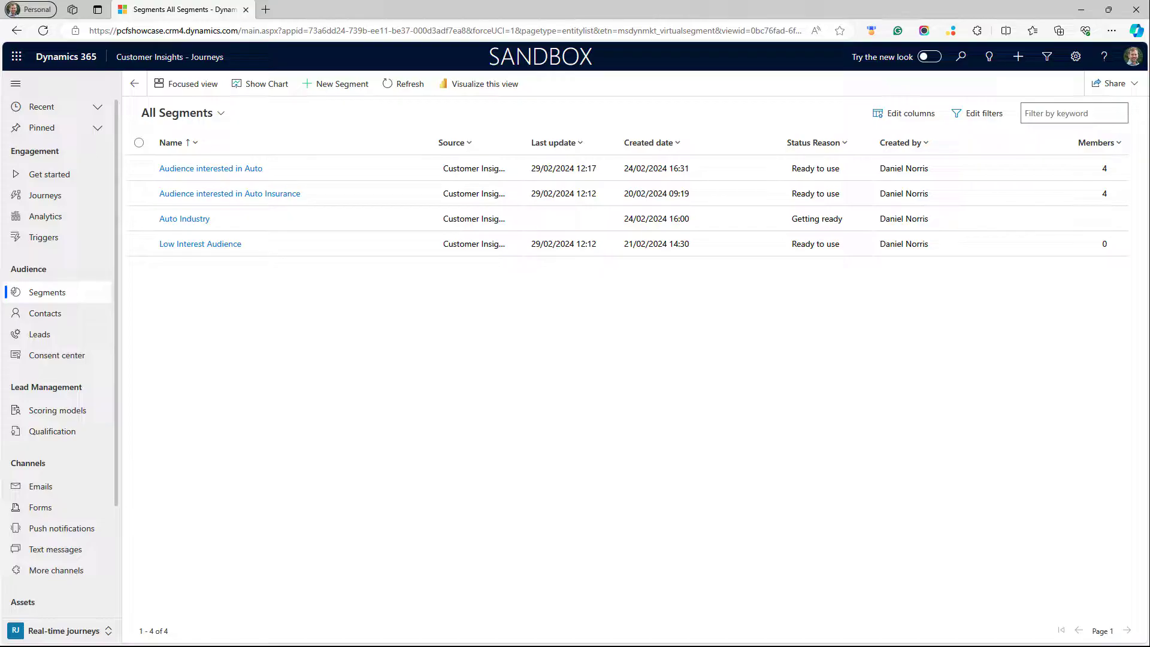
- Start a new segment named "Interest in Auto Insurance"
left_click(326, 84)
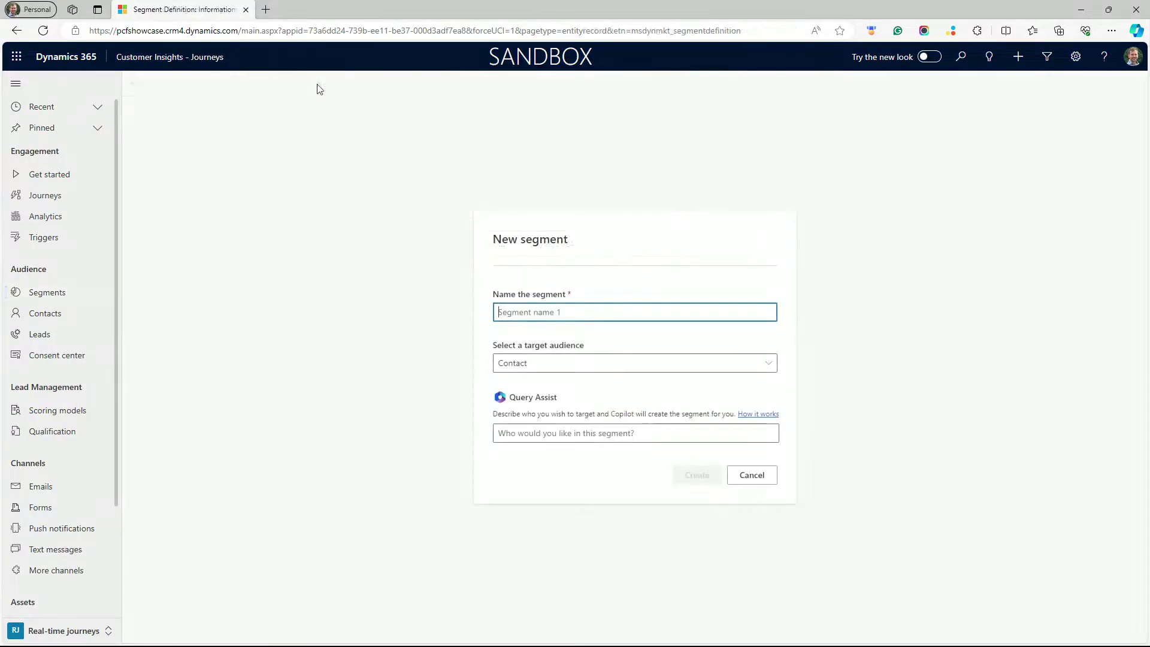
type("Inte")
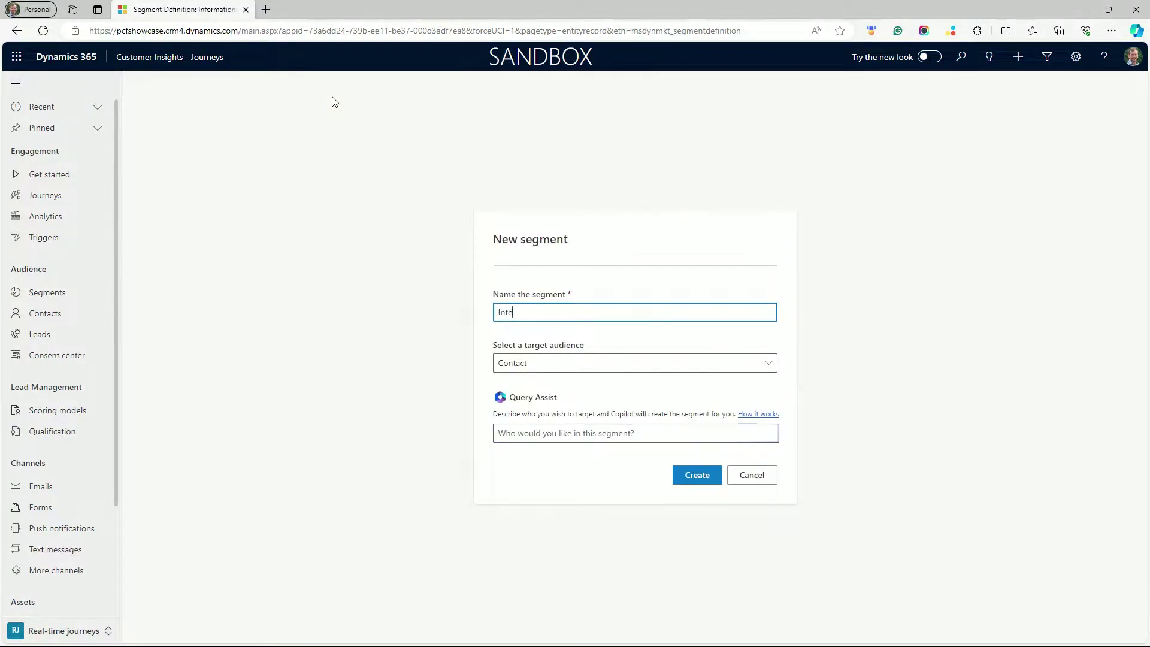
type("rest in Auto")
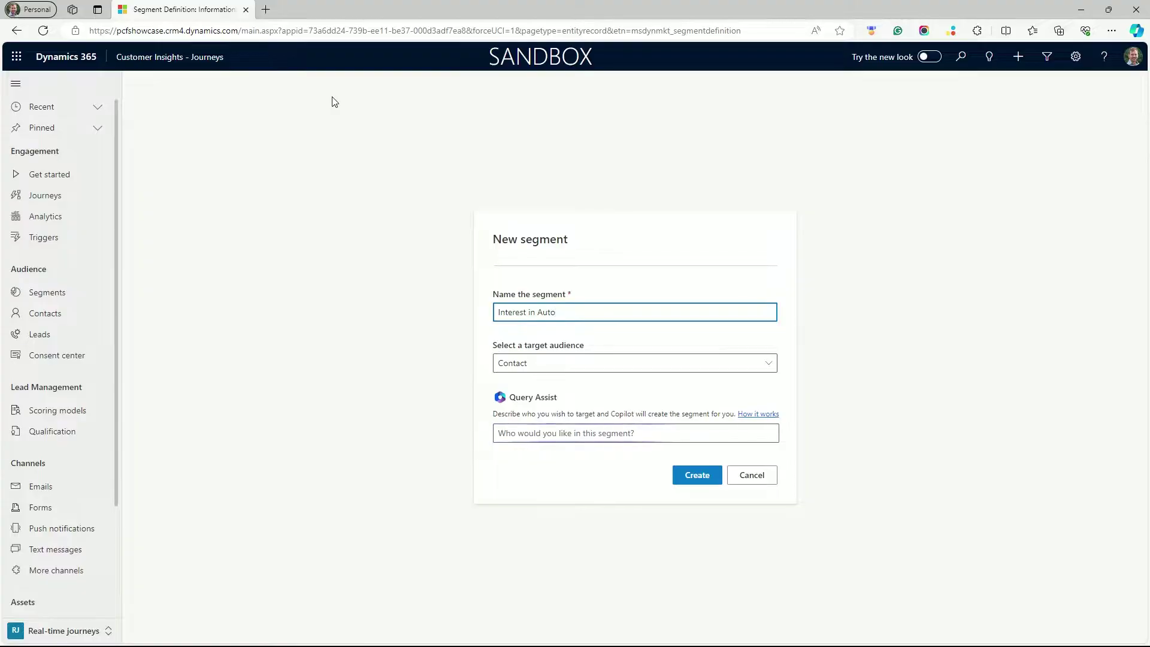
type("Insurance")
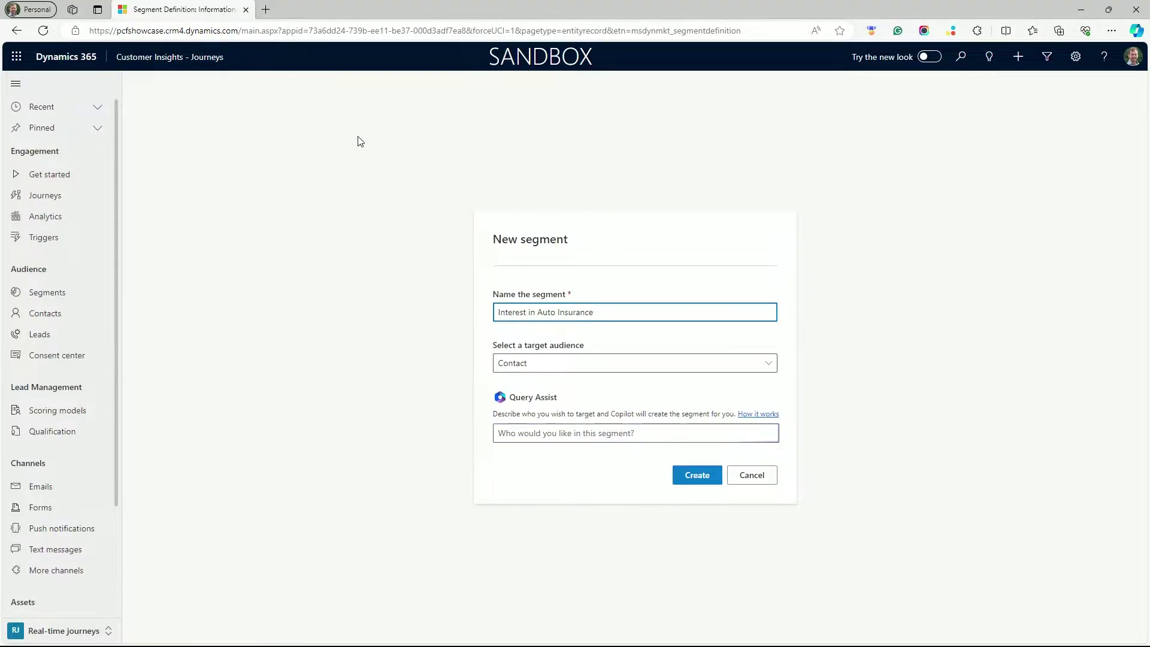
- Create the segment with the Query Assist description "Contacts with credit limit more than 1000 and product interest Auto"
left_click(541, 426)
type("Contacts with credit limit more than 1000 and product interest Auto")
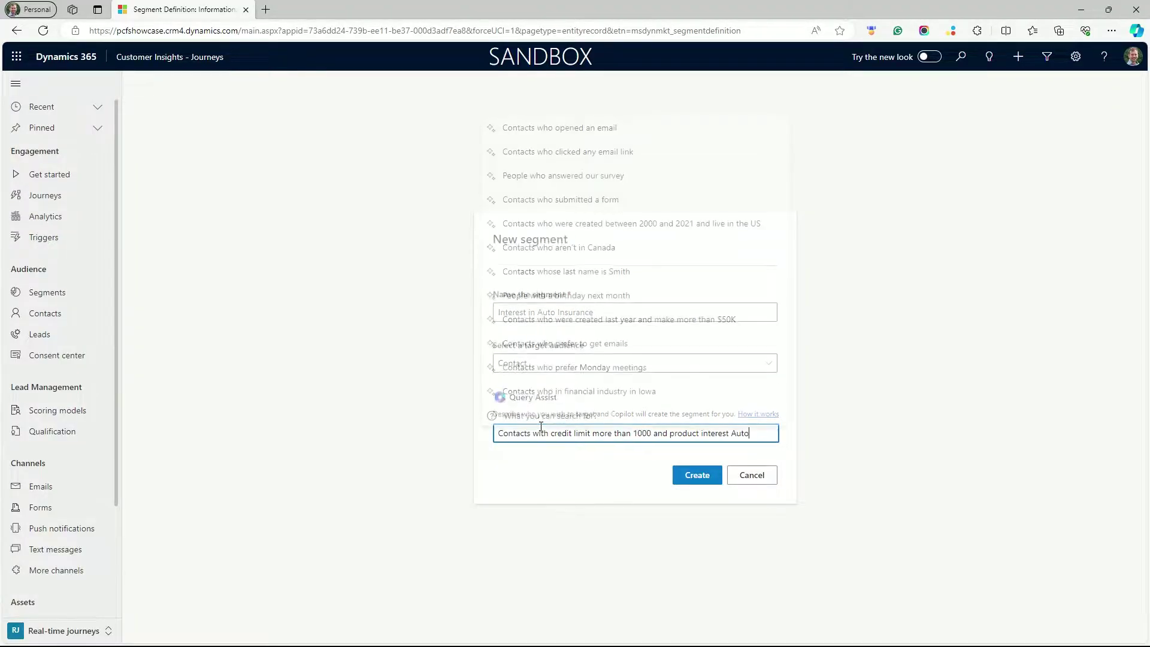
key("ctrl+a")
left_click(510, 453)
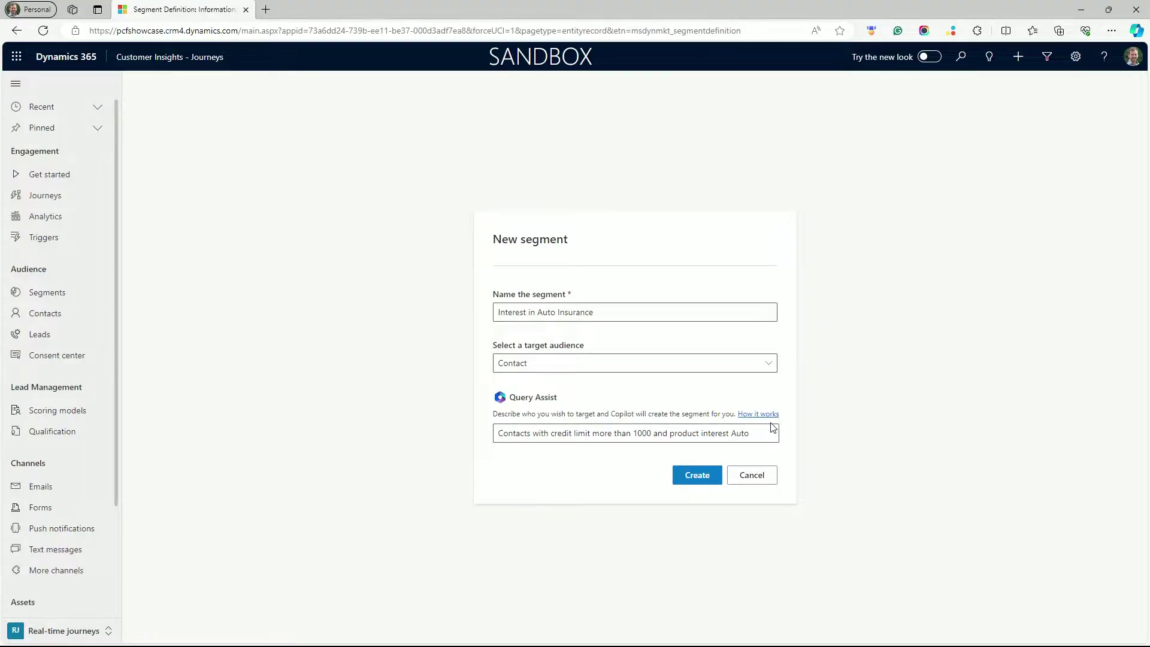
left_click(705, 482)
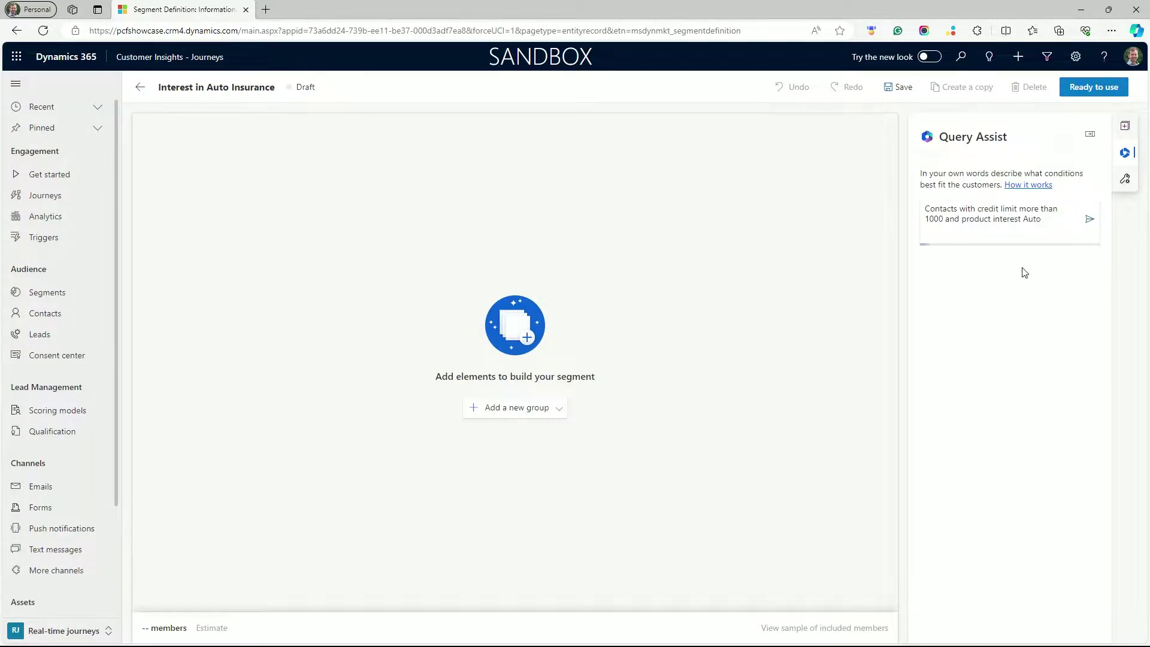
- Apply the conditions generated by Query Assist to the segment as its first group
left_click(936, 321)
right_click(906, 324)
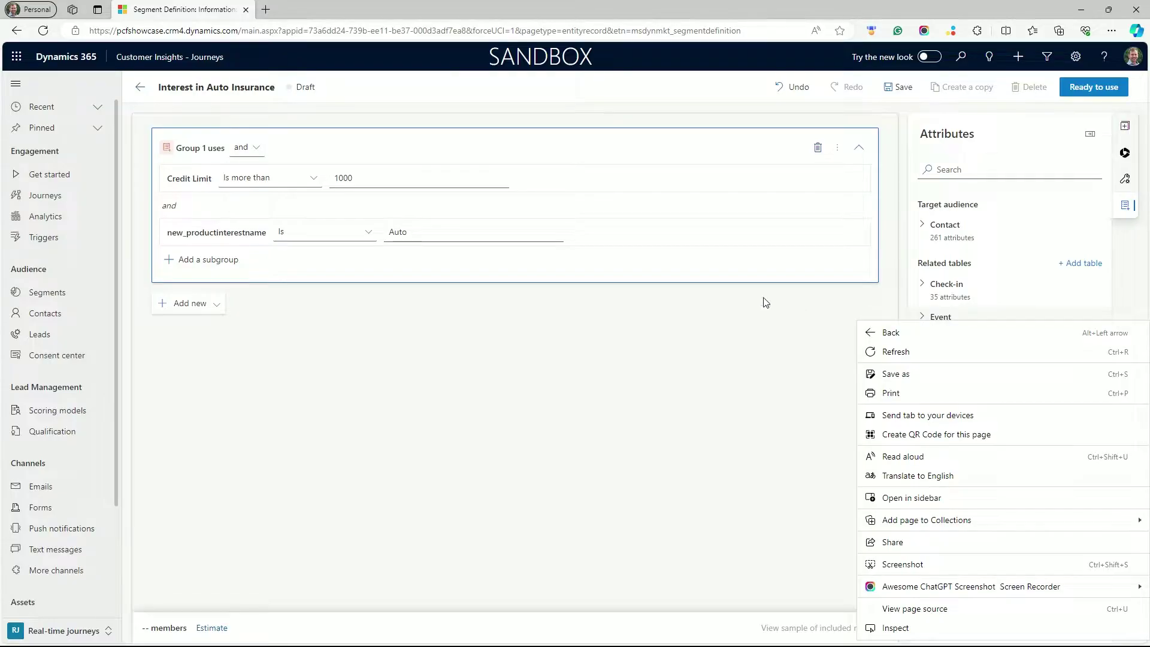
left_click(622, 316)
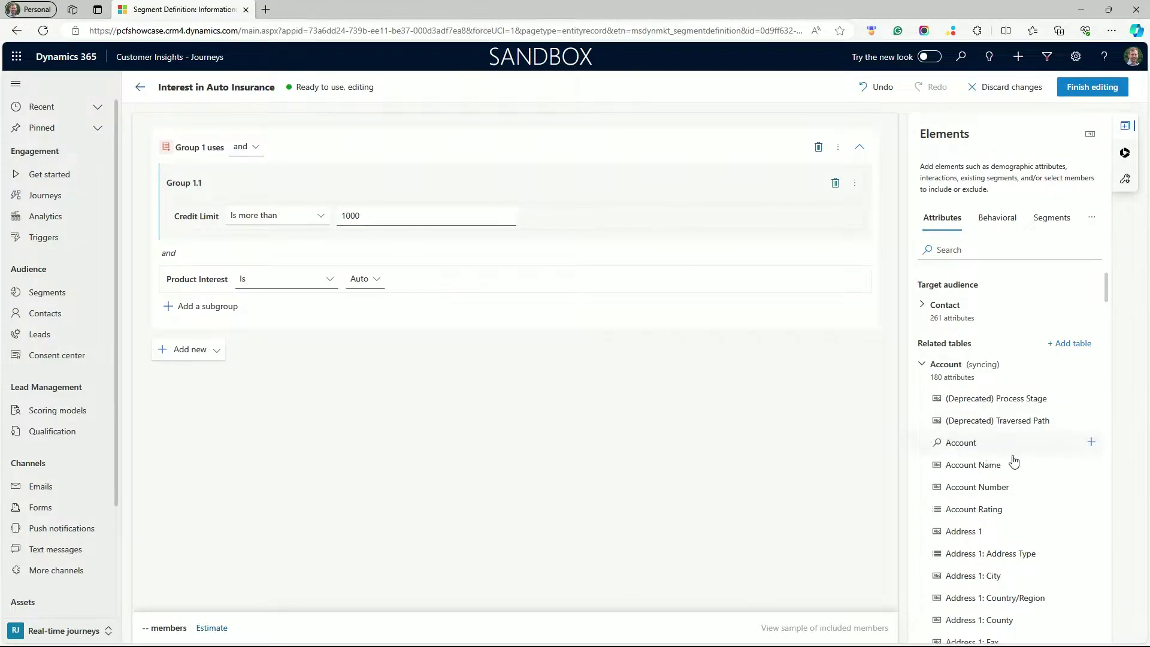
- Add the Account Name attribute to a new group, using the Account > Contact path via Primary Contact
left_click(1090, 466)
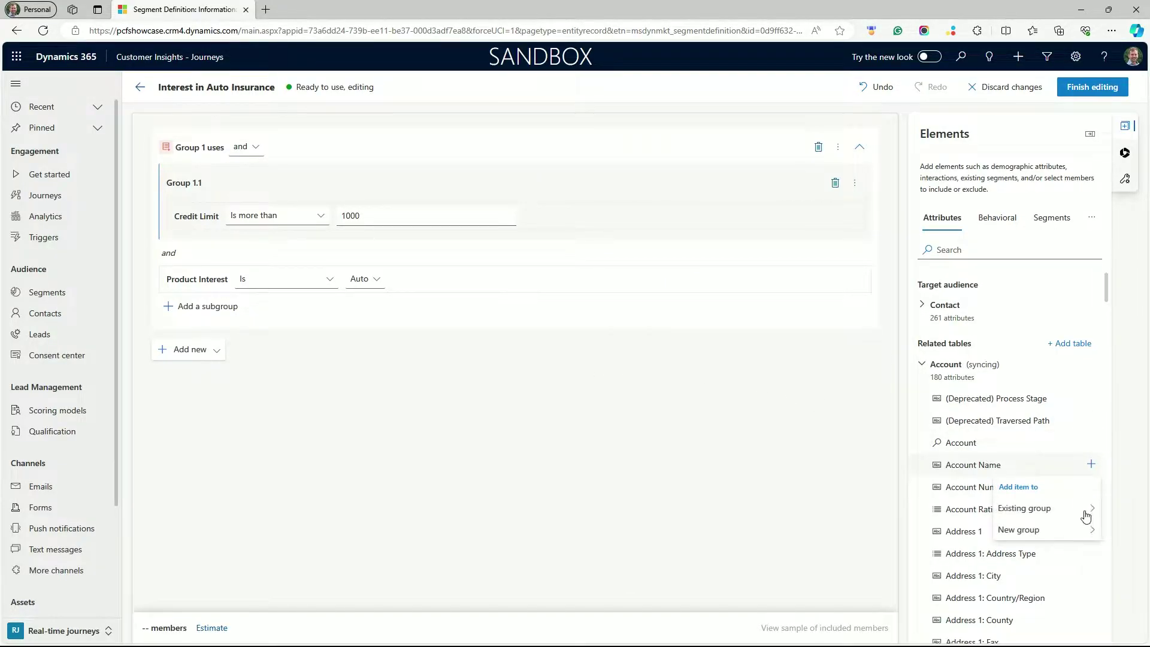
mouse_move(1087, 528)
left_click(928, 570)
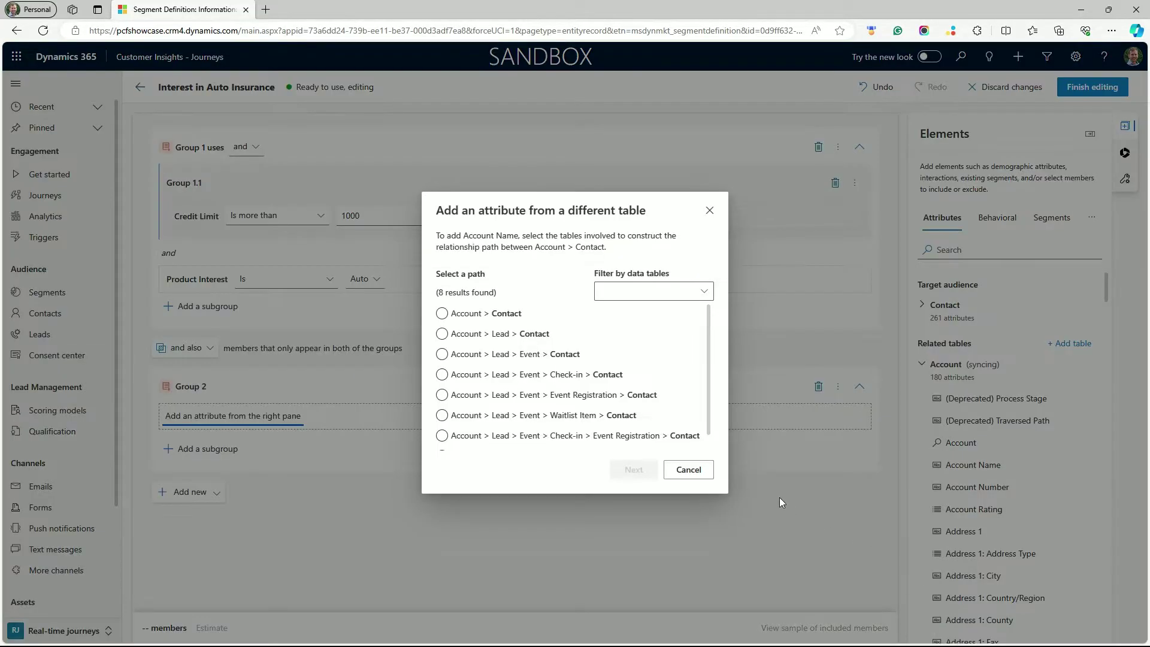
left_click(441, 313)
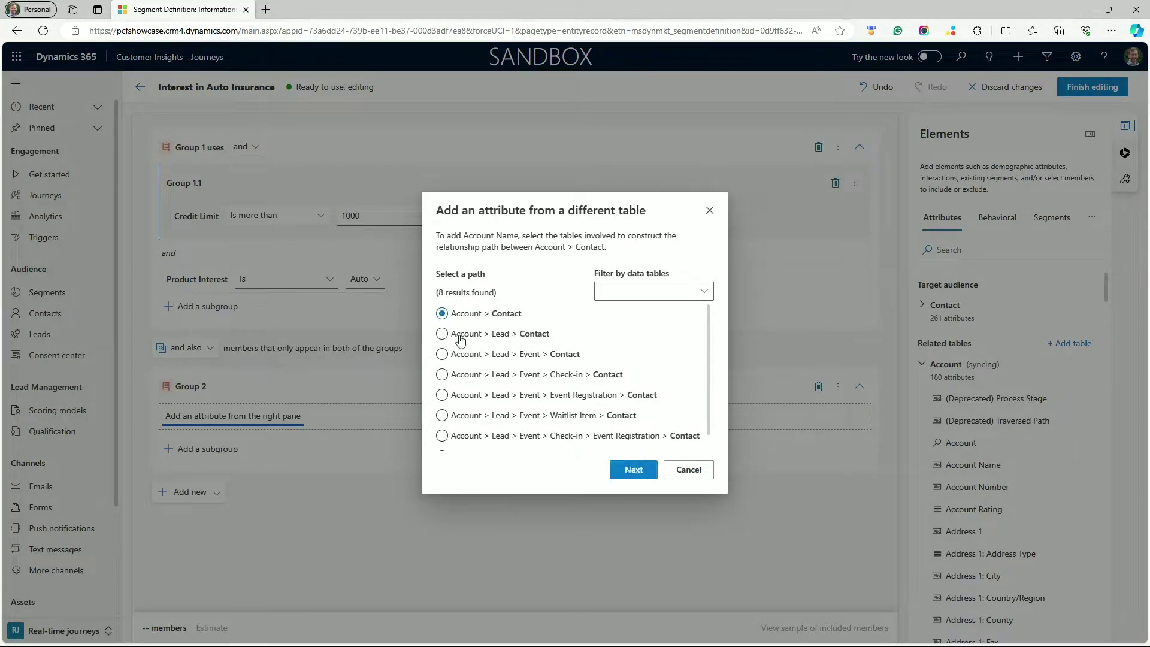
left_click(632, 470)
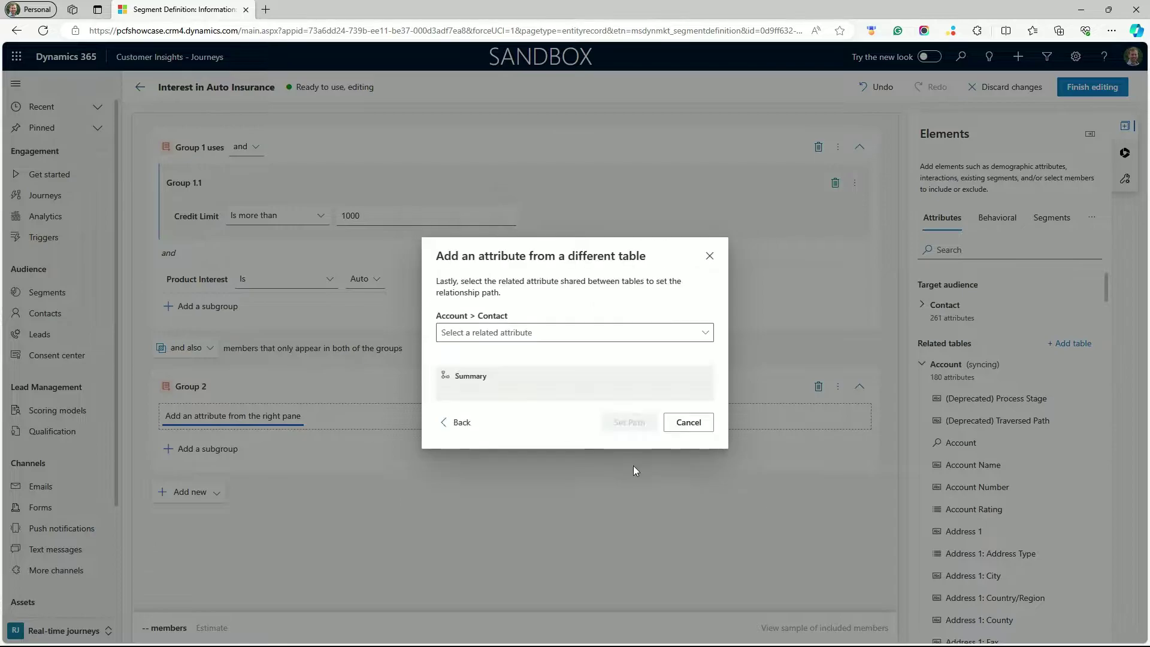
left_click(704, 329)
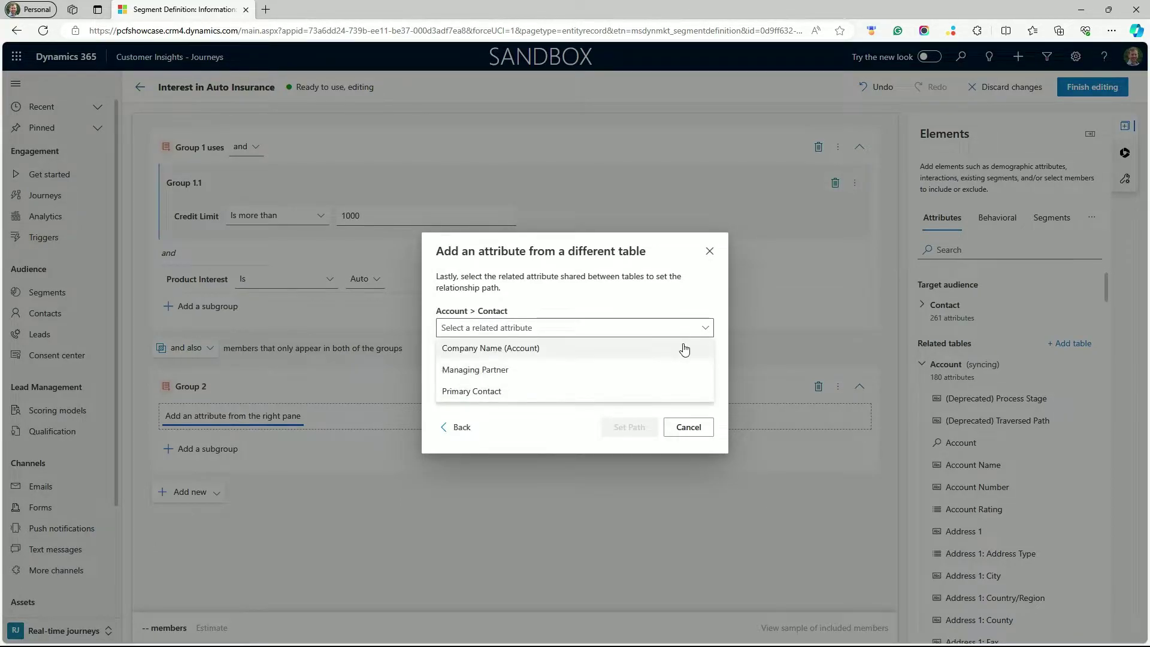
left_click(626, 390)
left_click(629, 426)
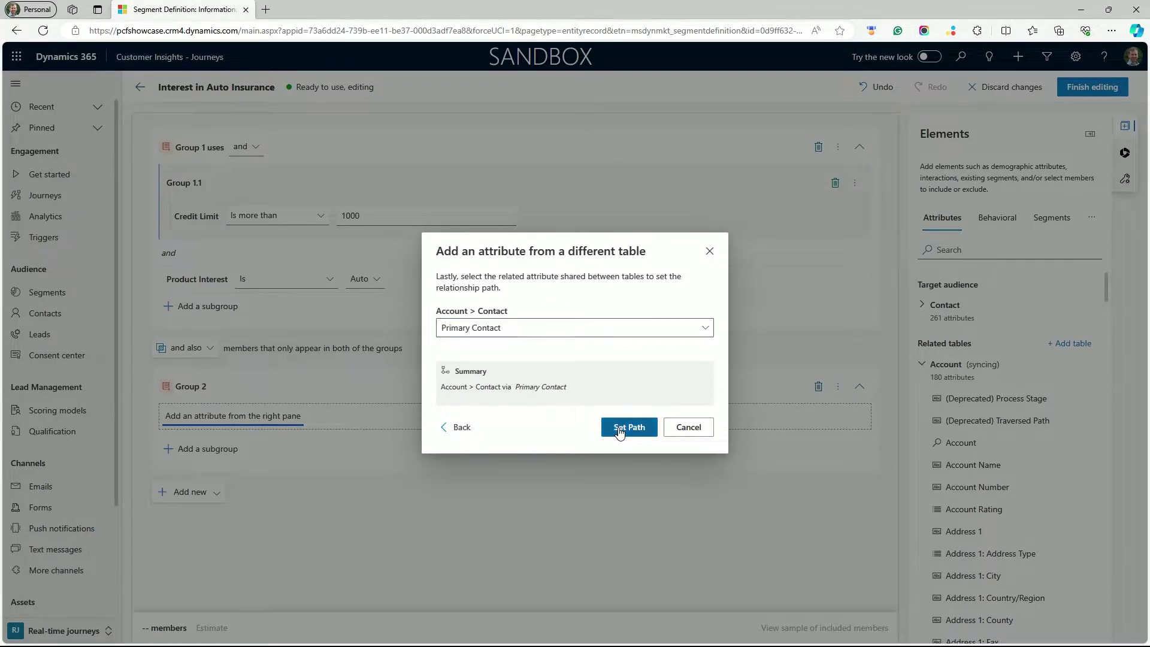
left_click(621, 432)
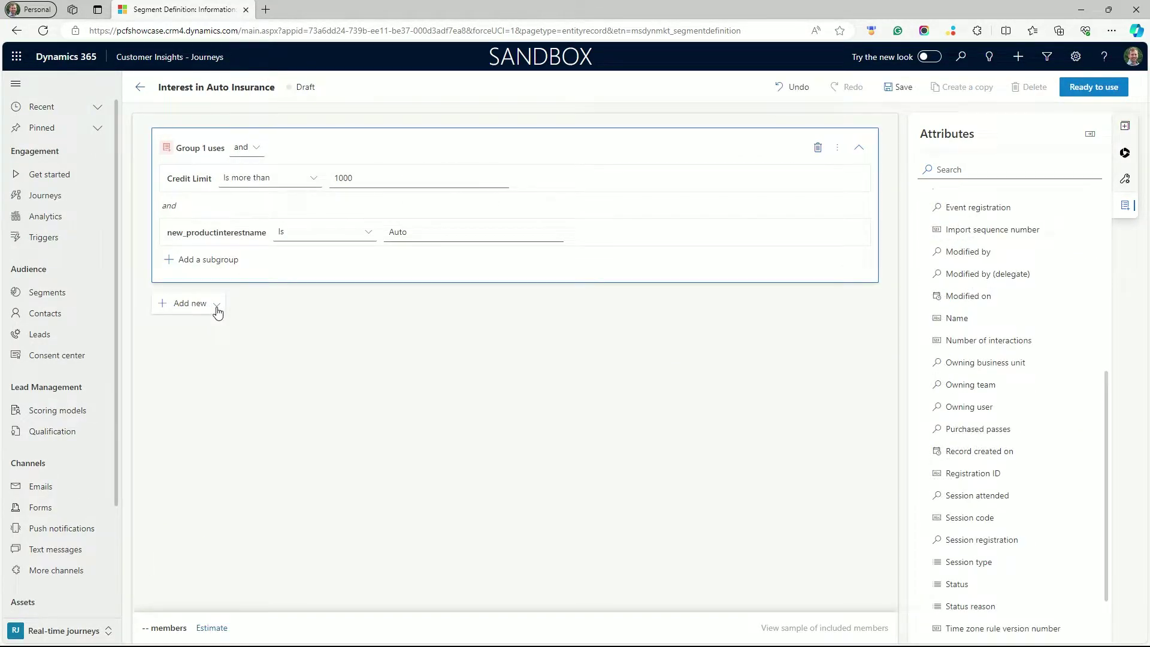
- Add a second attribute group to the segment and review the operator joining it to Group 1
left_click(217, 305)
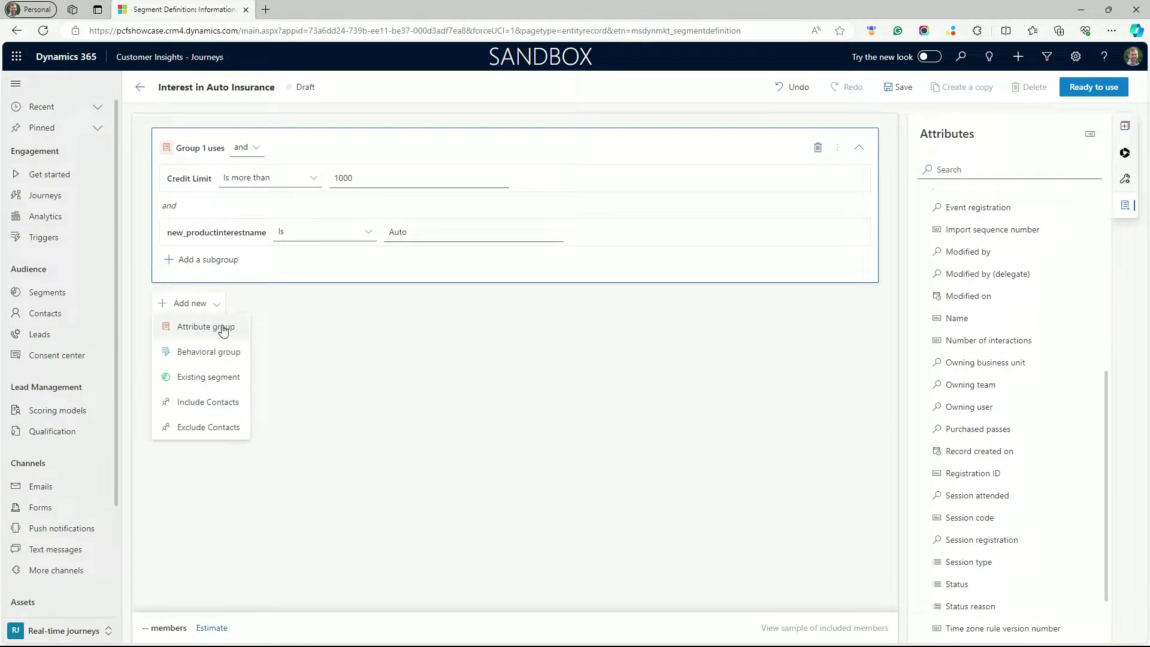
left_click(221, 328)
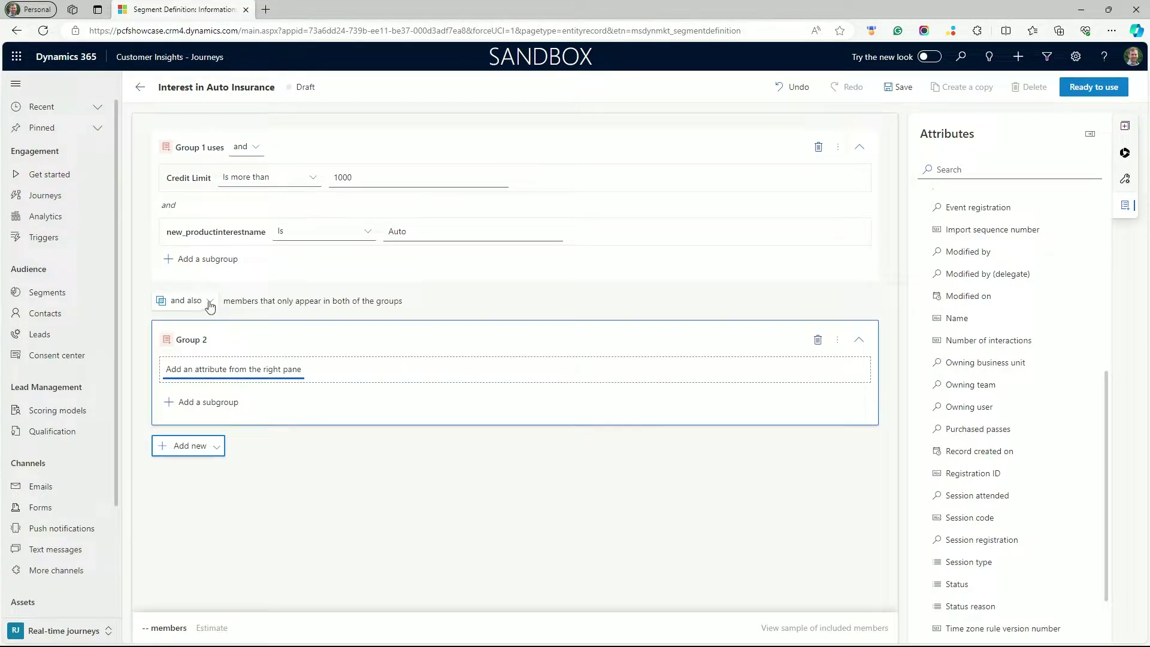
left_click(210, 301)
left_click(197, 320)
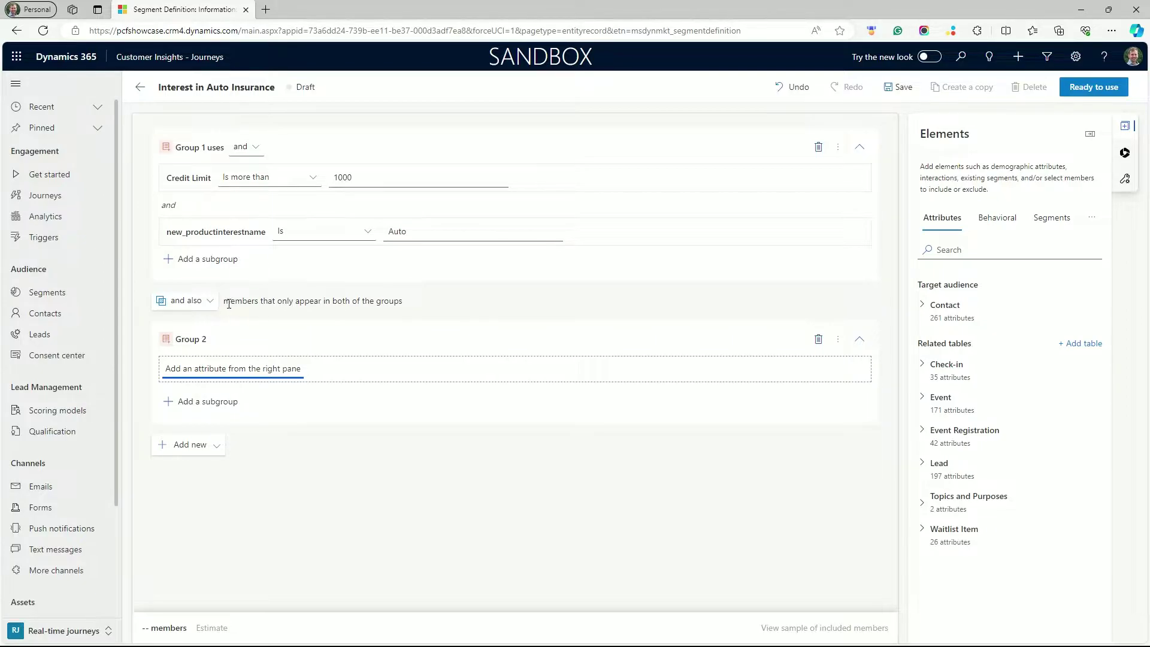
left_click_drag(224, 304, 402, 300)
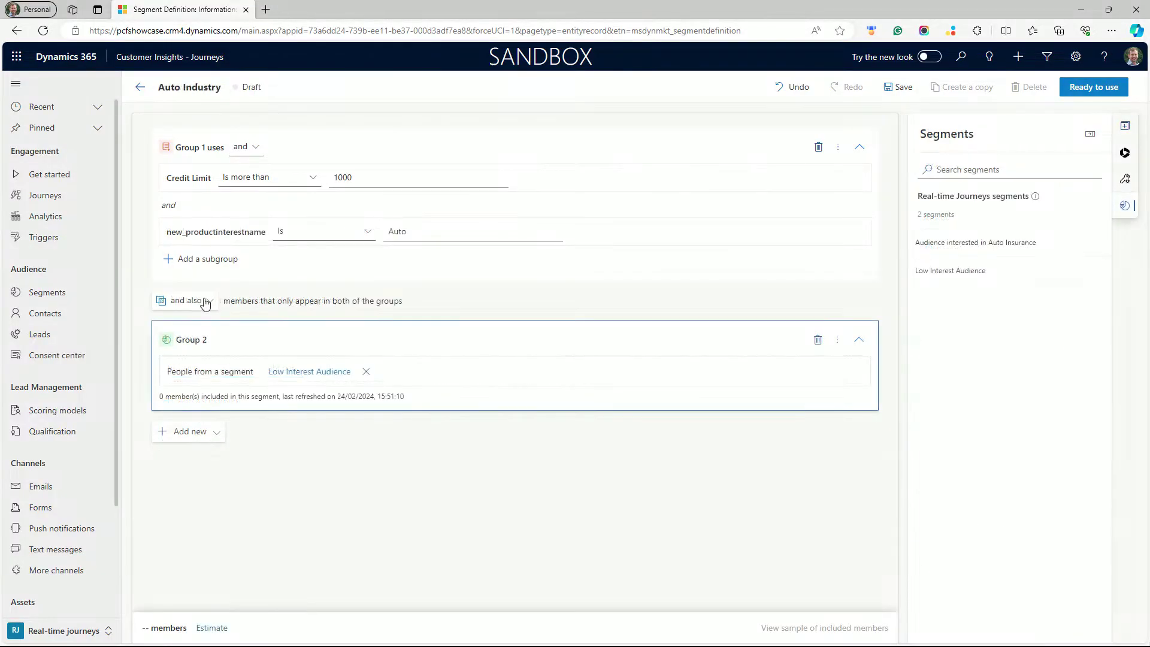
- Set the operator between Group 1 and the Low Interest Audience group to "but not"
left_click(187, 300)
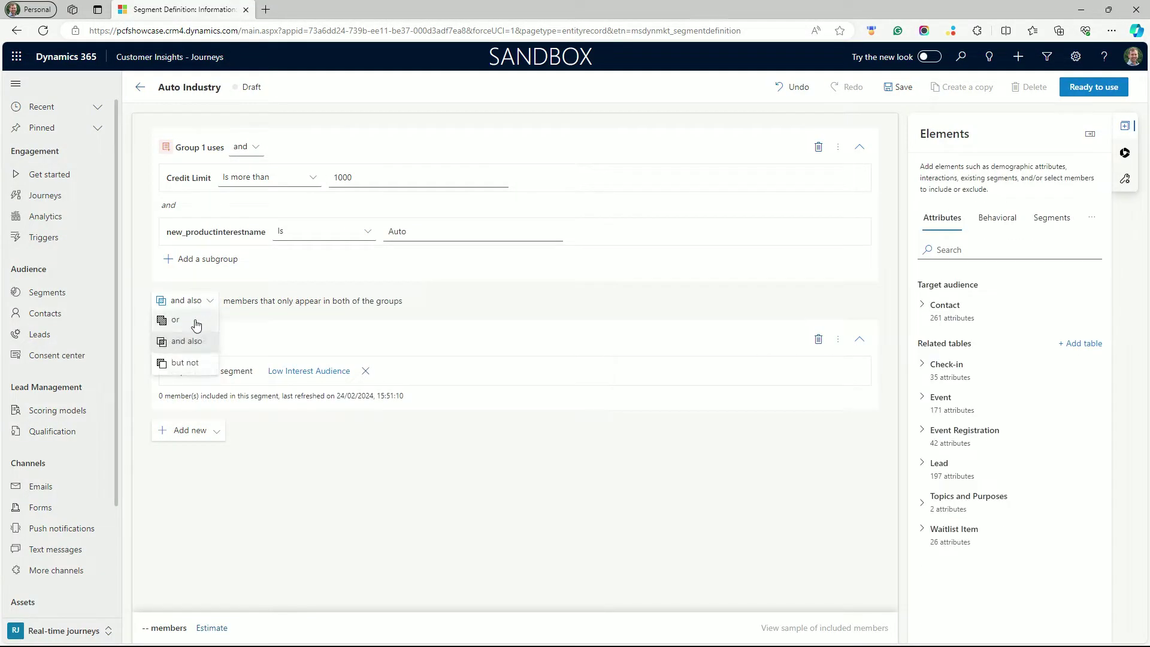
left_click(193, 363)
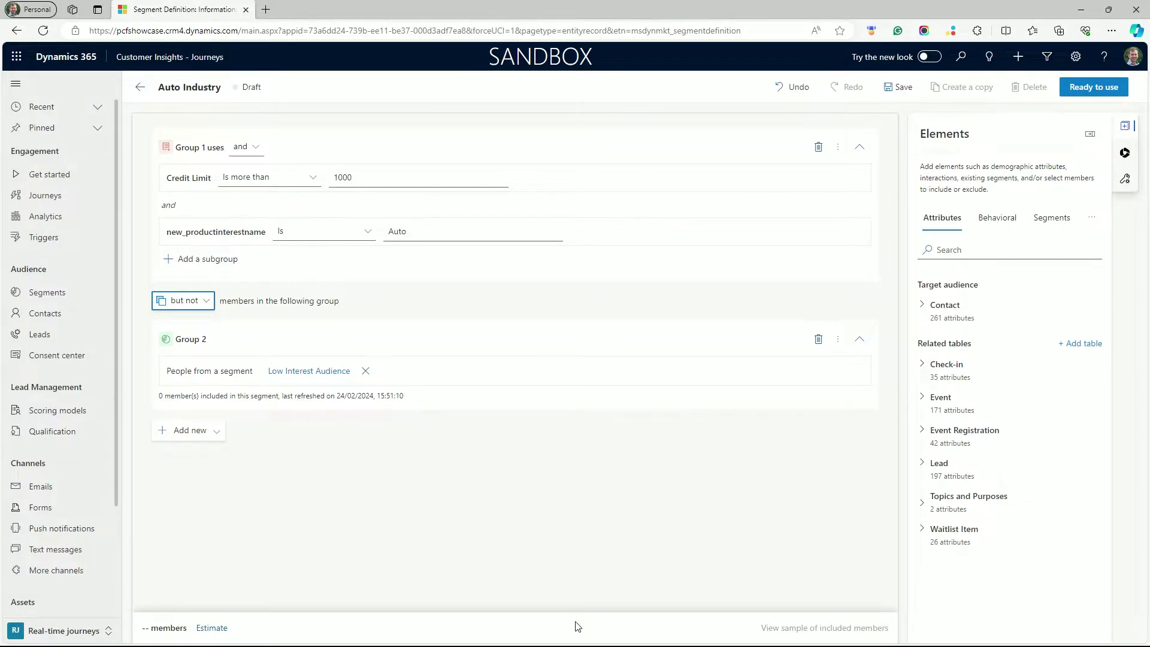
left_click(597, 642)
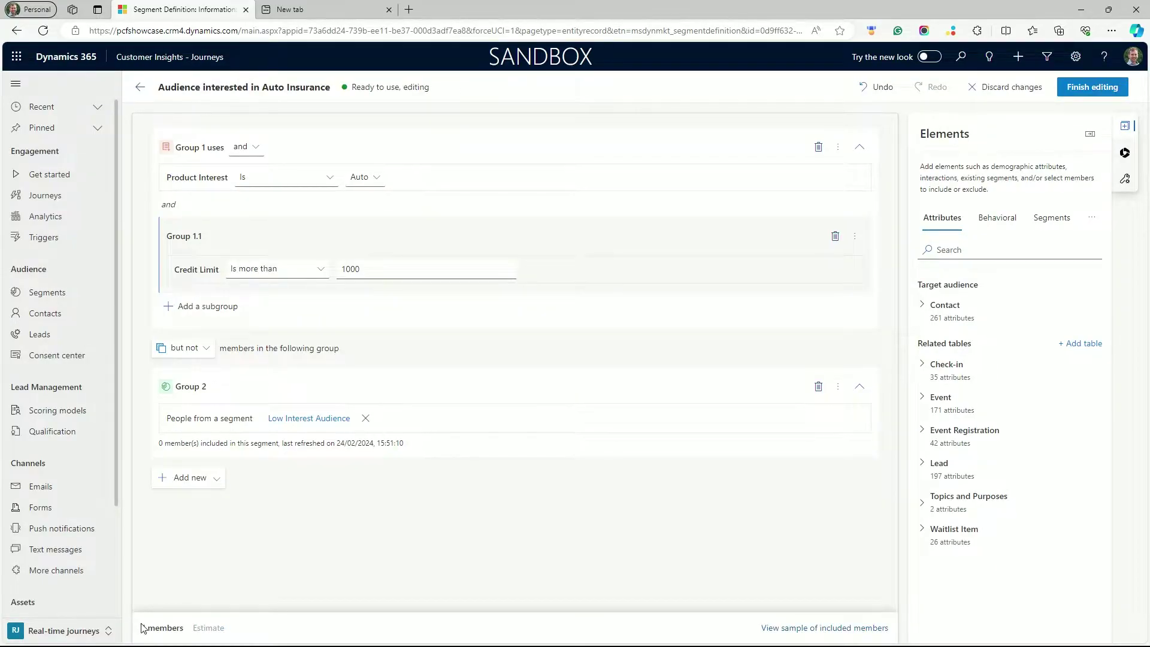
- Examine the member estimate, included members and size history of the Audience interested in Auto Insurance segment
left_click_drag(140, 627, 240, 633)
left_click(187, 593)
left_click(808, 628)
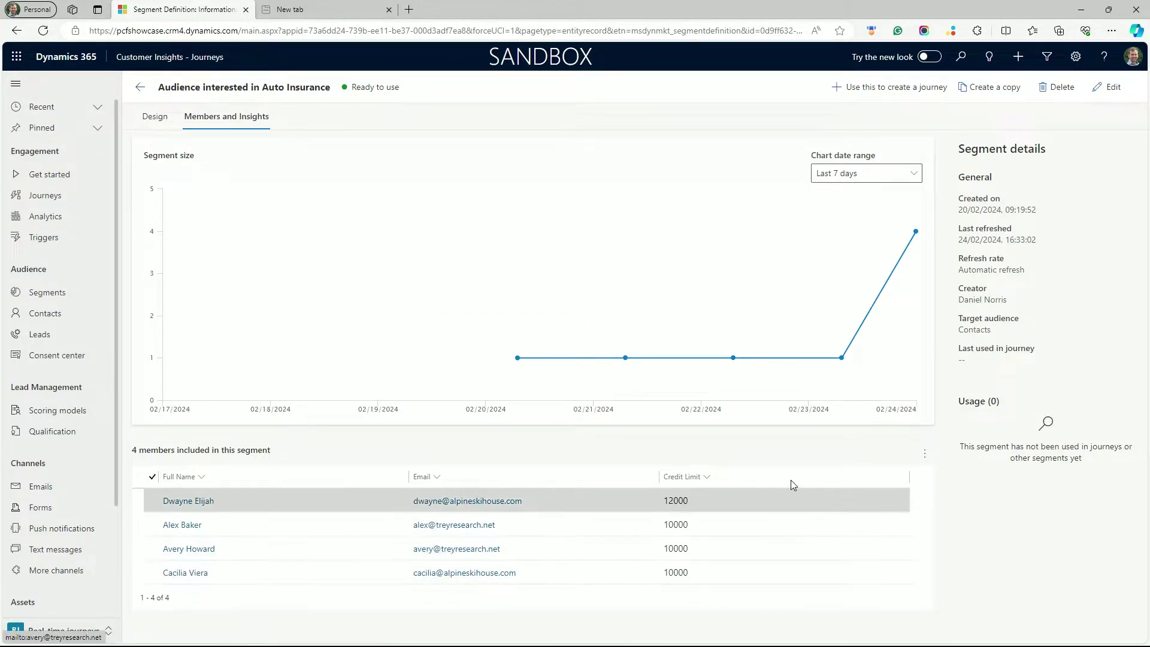
mouse_move(853, 357)
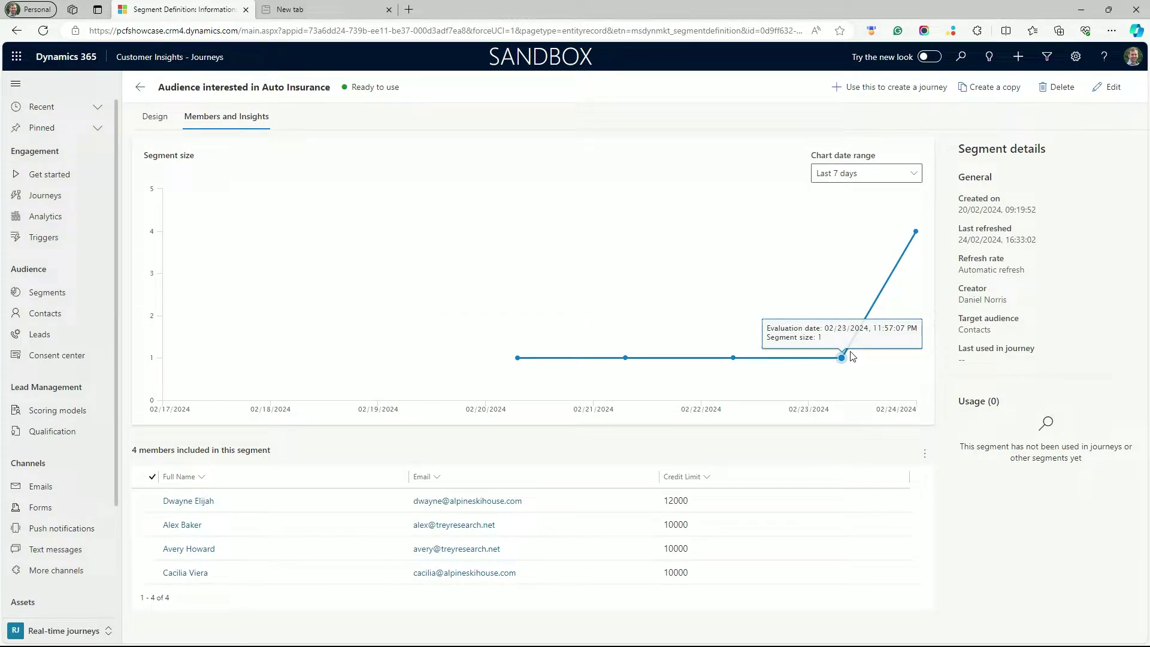
mouse_move(921, 240)
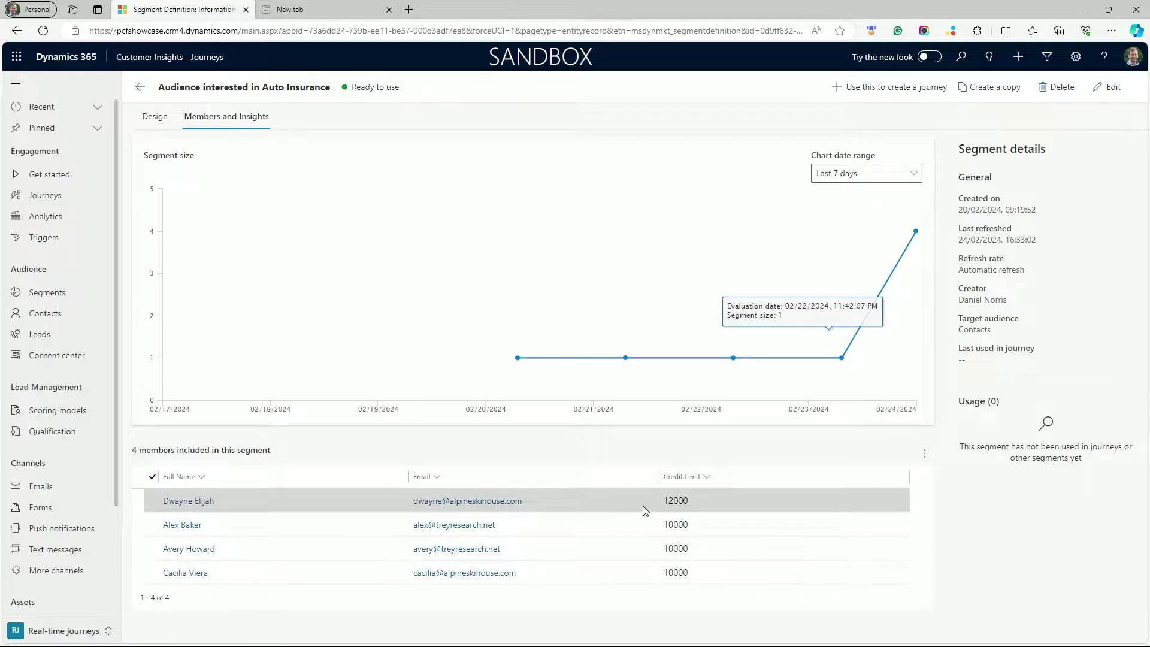
- Edit the segment to include two individual contacts as members and look at the advanced contact lookup
left_click(1108, 87)
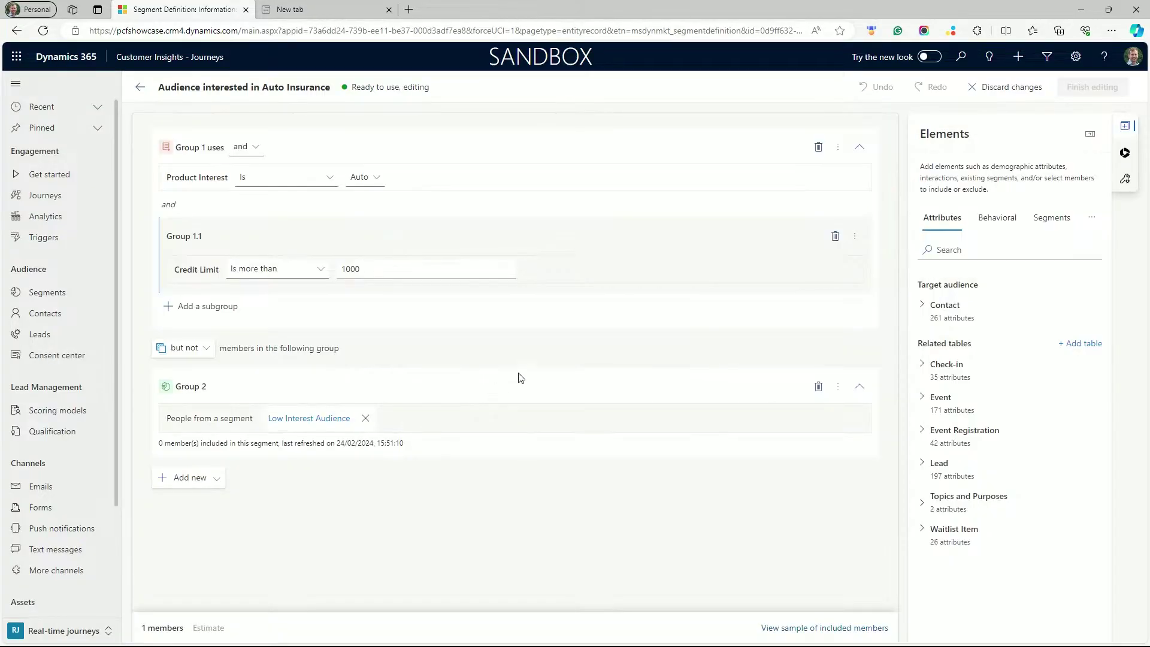
left_click(1090, 221)
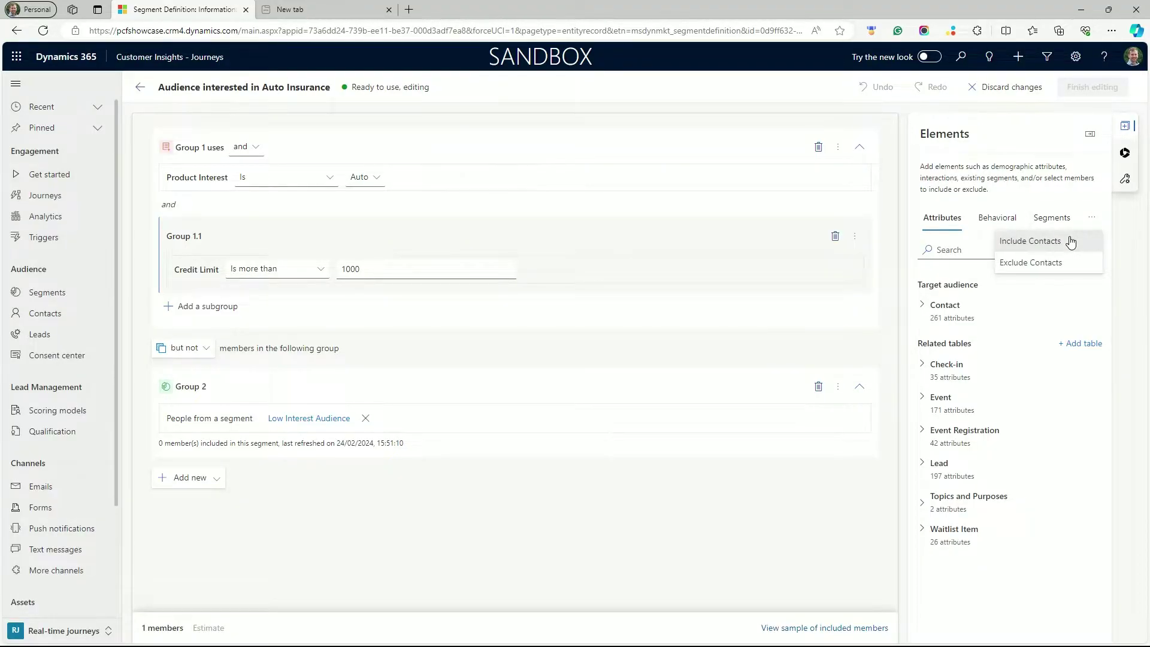
left_click(1070, 241)
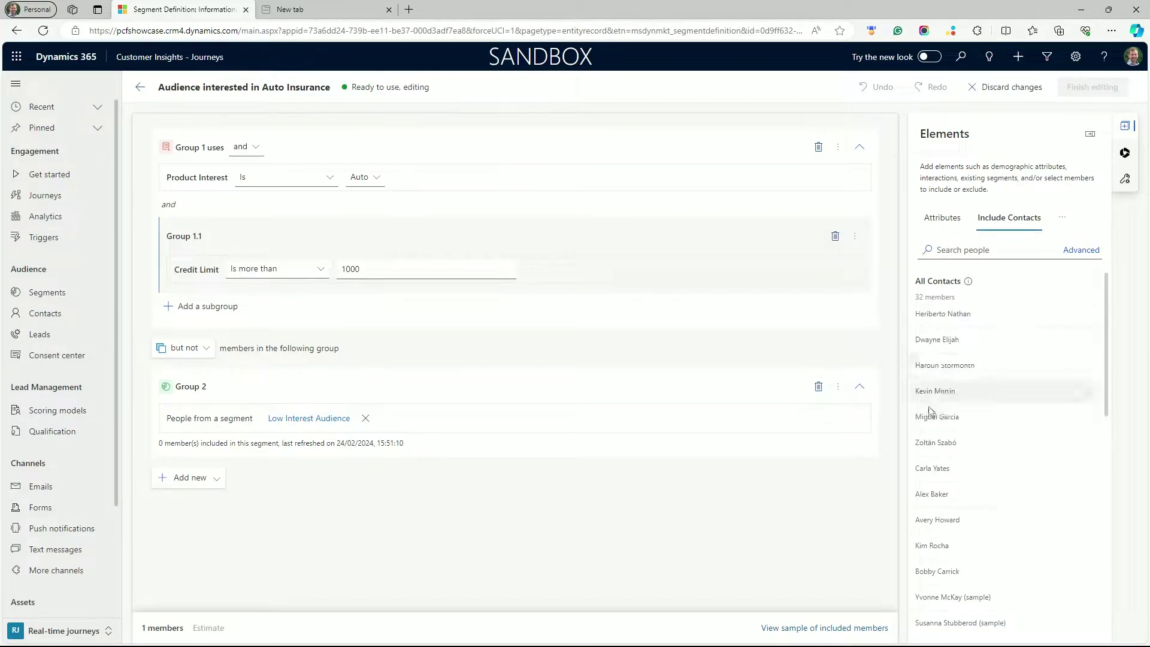
left_click(1084, 417)
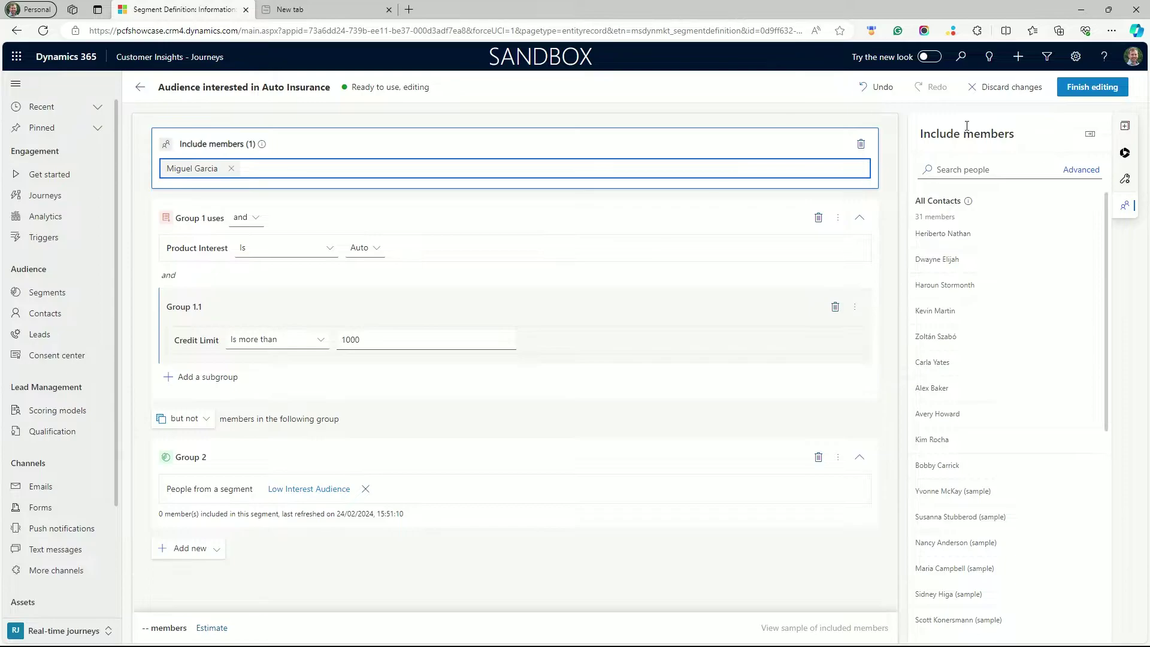
left_click(1088, 310)
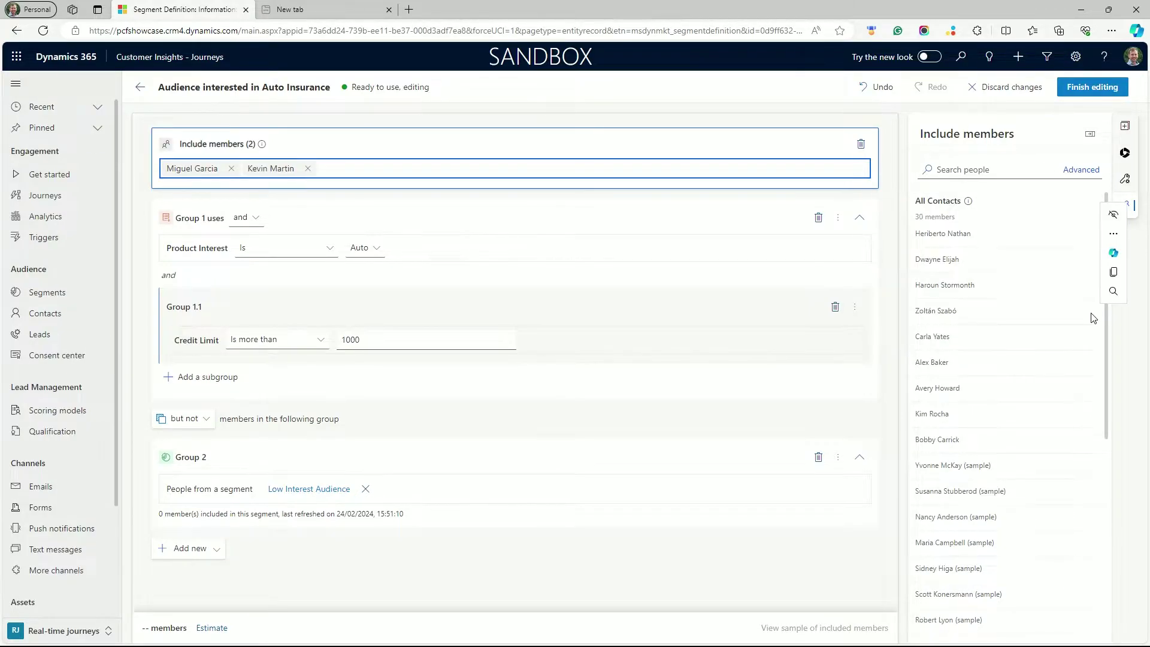
left_click(1080, 170)
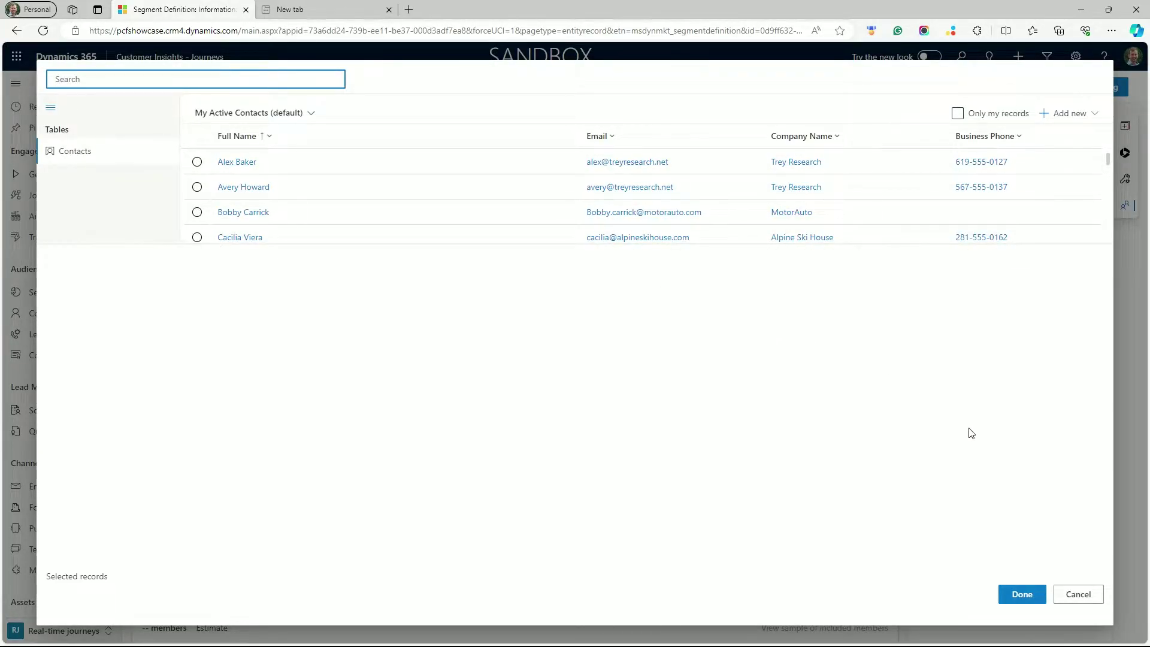
left_click(1077, 594)
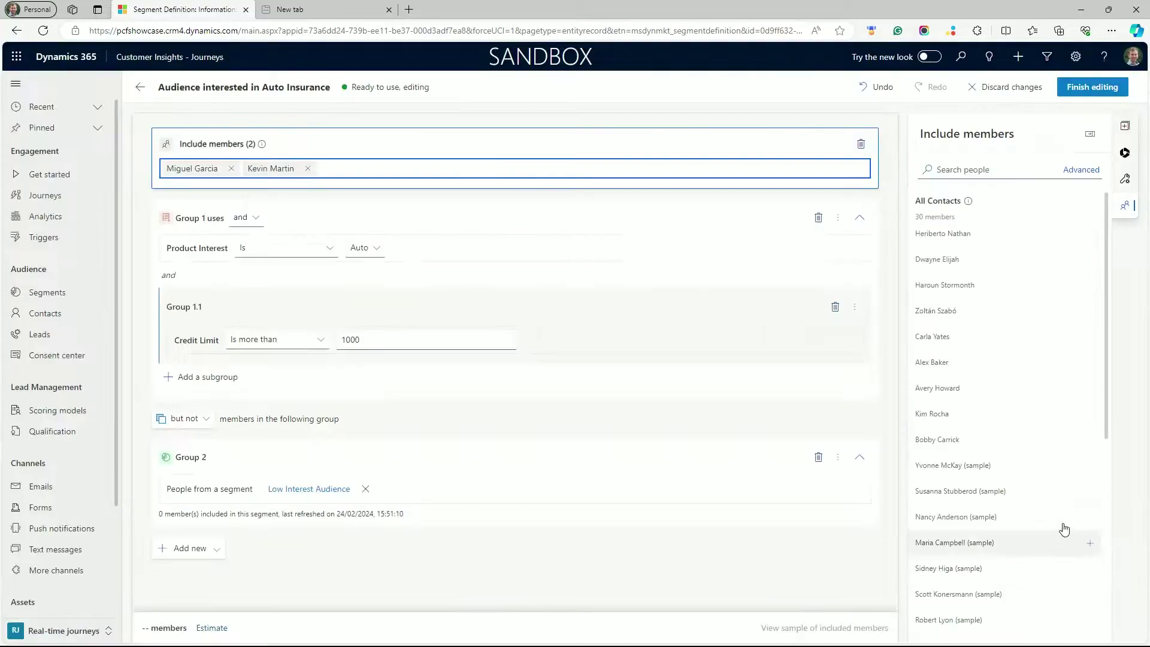
- Replace the Low Interest Audience group with a behavioral group based on the email "Link clicked" interaction
left_click(190, 419)
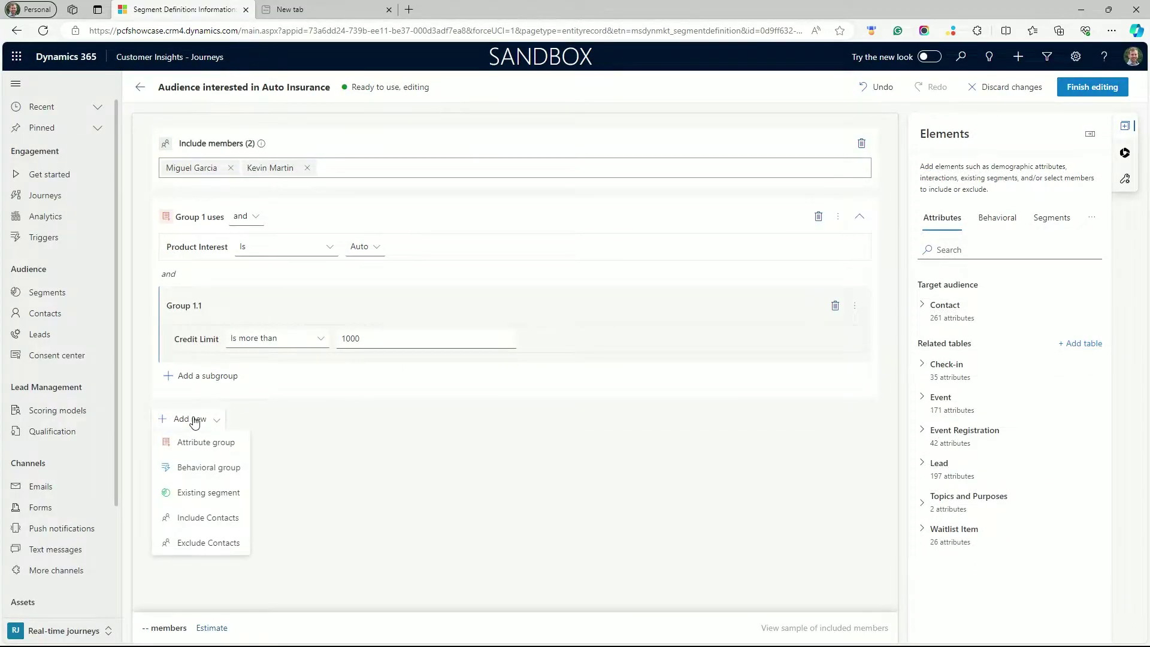
left_click(226, 470)
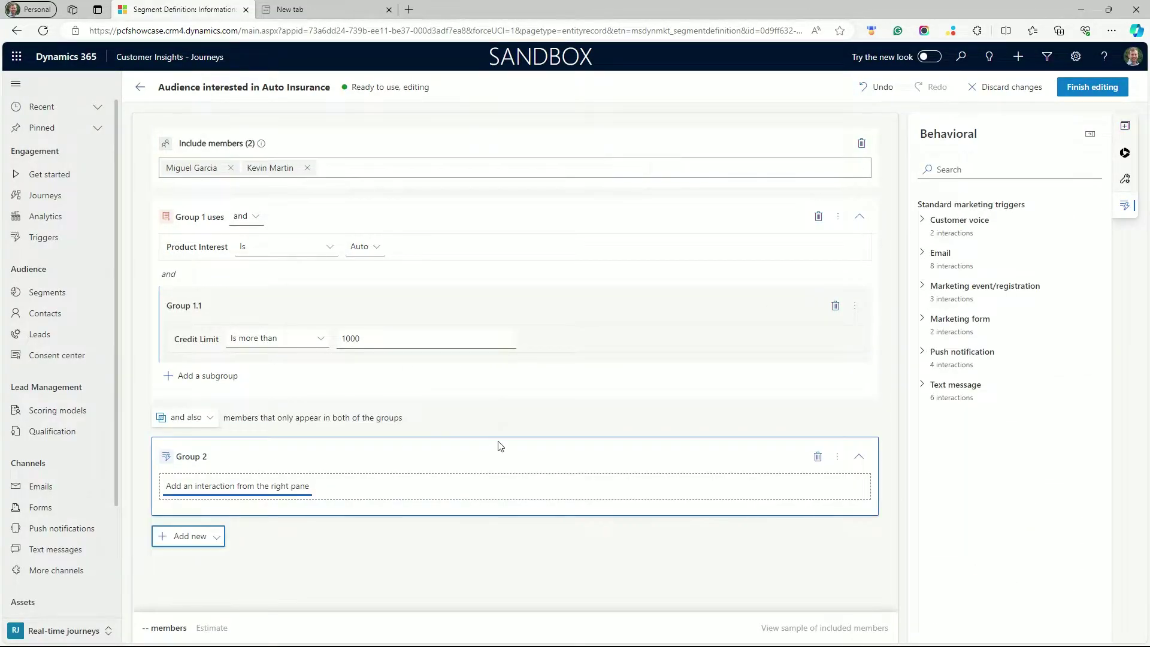
left_click(943, 259)
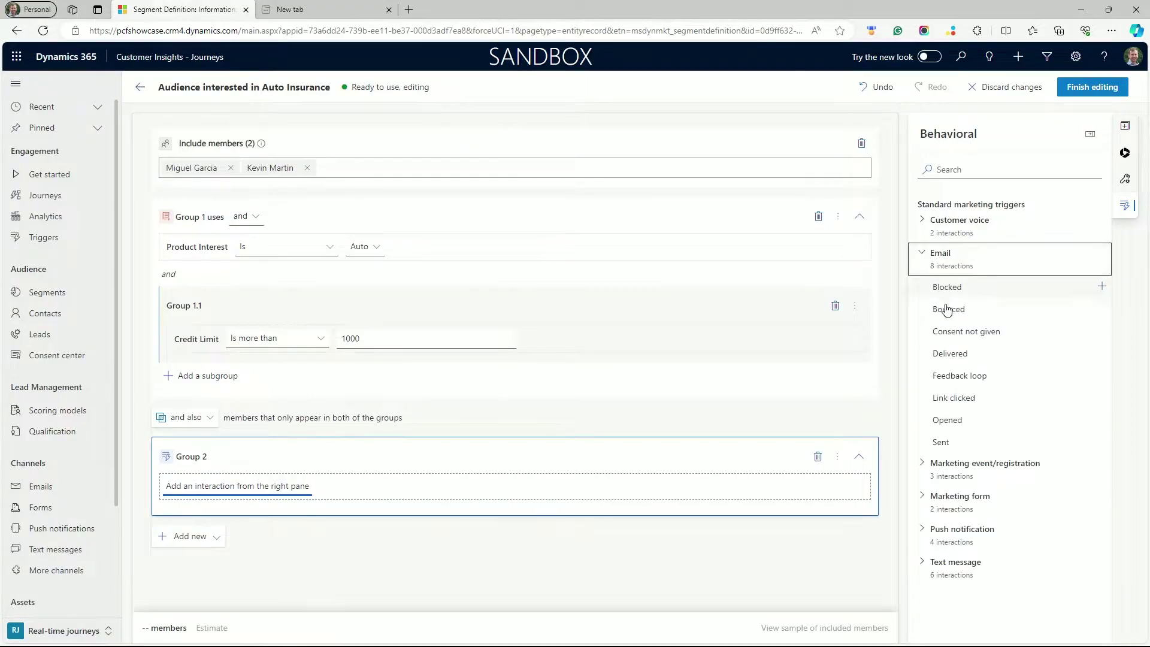
left_click(954, 405)
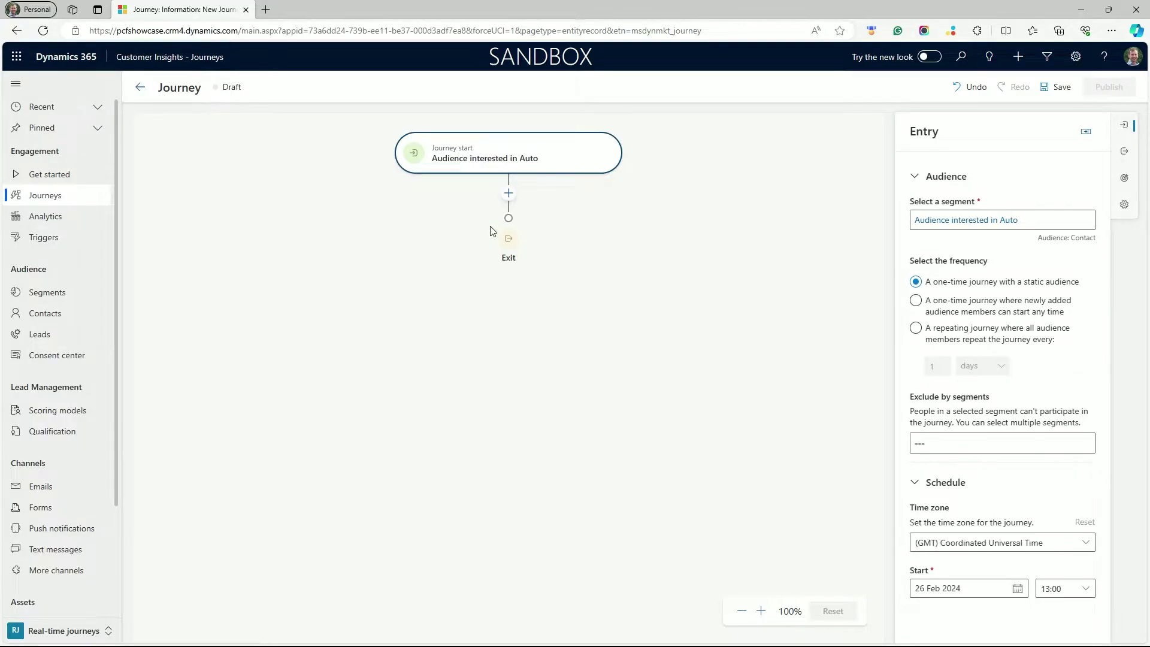
- Add an Email action followed by a Wait time condition after the journey start
left_click(508, 193)
left_click(333, 178)
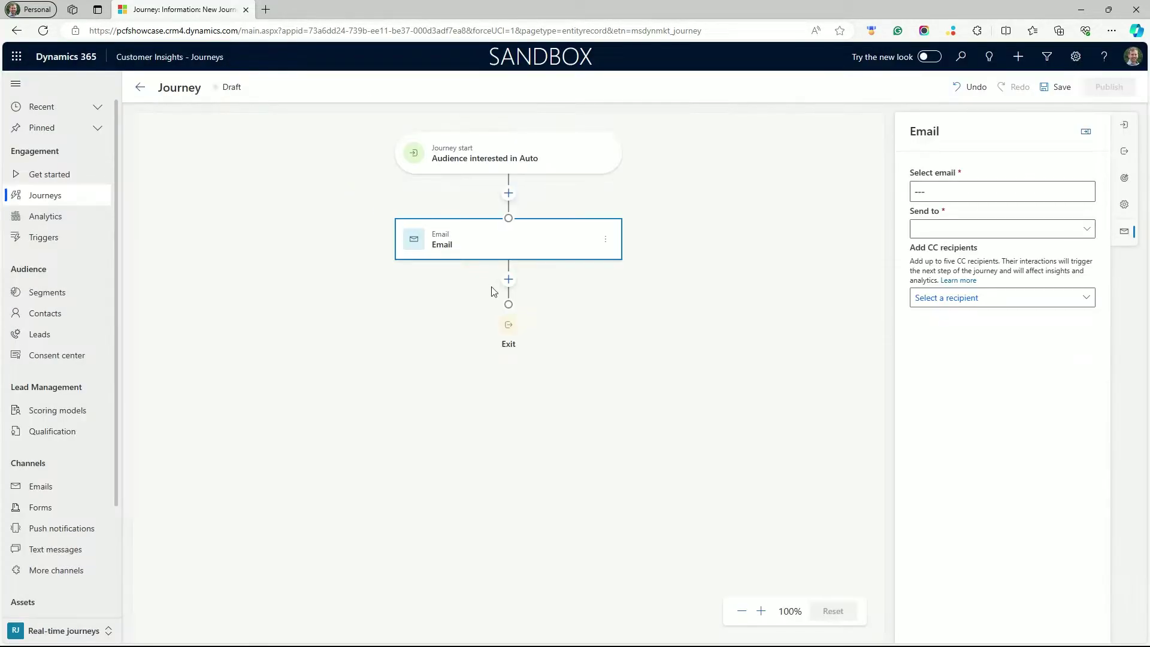
left_click(508, 279)
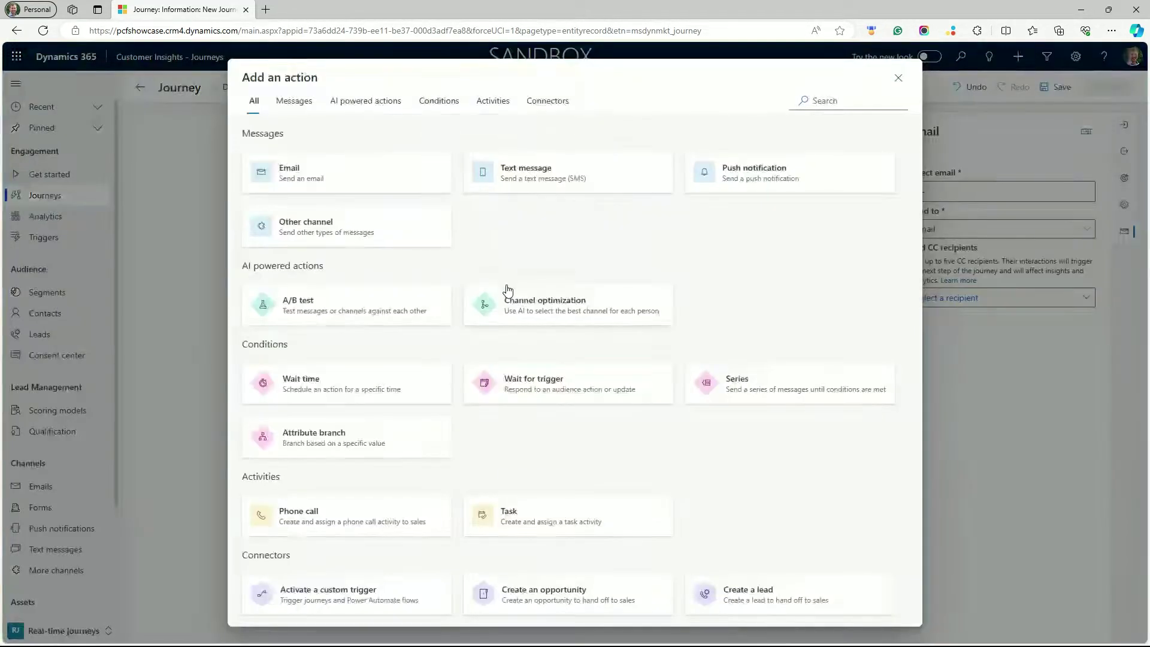
left_click(368, 388)
- Add a Text message action after the wait, followed by an Attribute branch
left_click(509, 365)
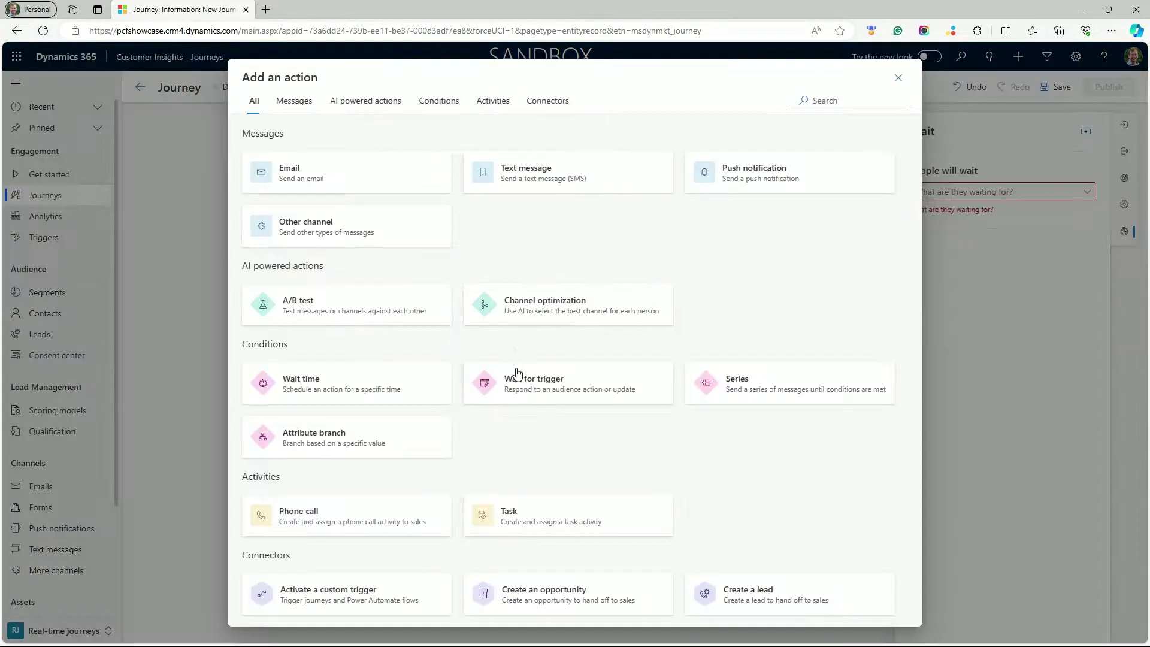
left_click(566, 173)
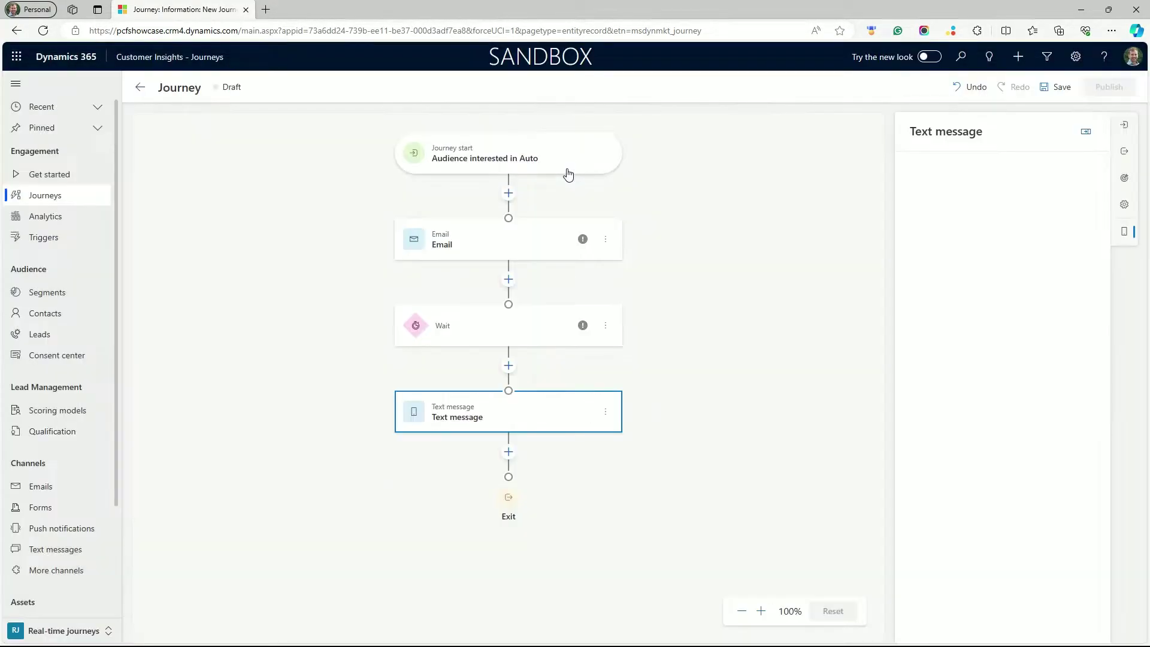
left_click(508, 451)
left_click(342, 444)
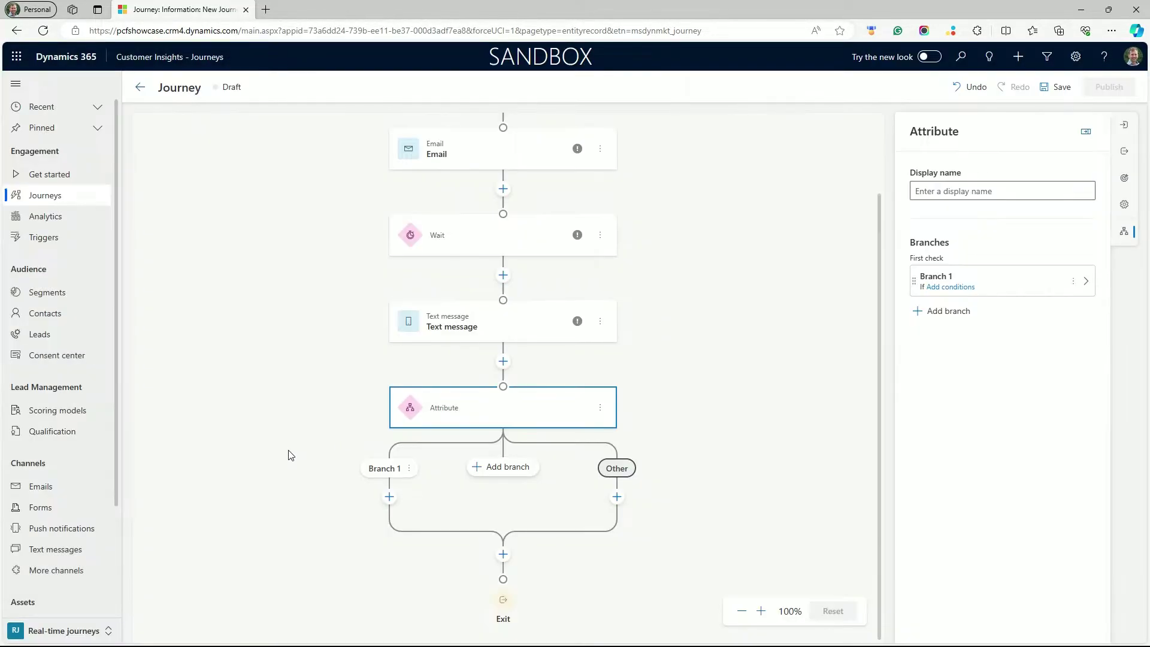
- Add an If/then branch after the Attribute branch that waits for the Case completed trigger to be activated
left_click(503, 554)
left_click(551, 391)
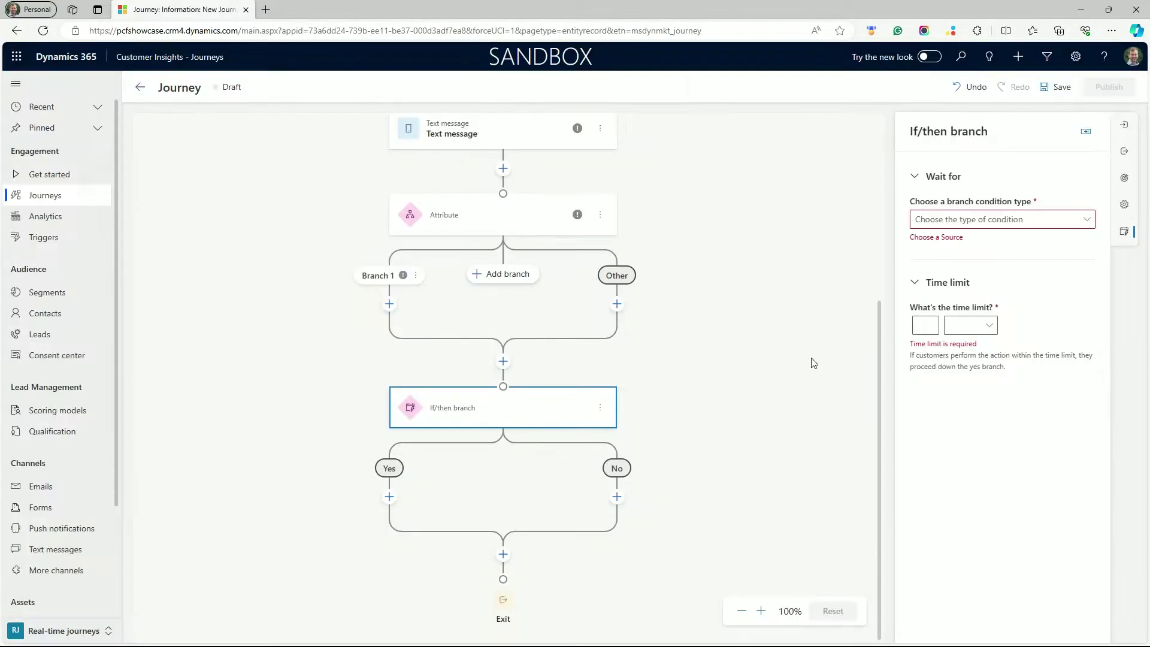
left_click(1085, 223)
left_click(1057, 239)
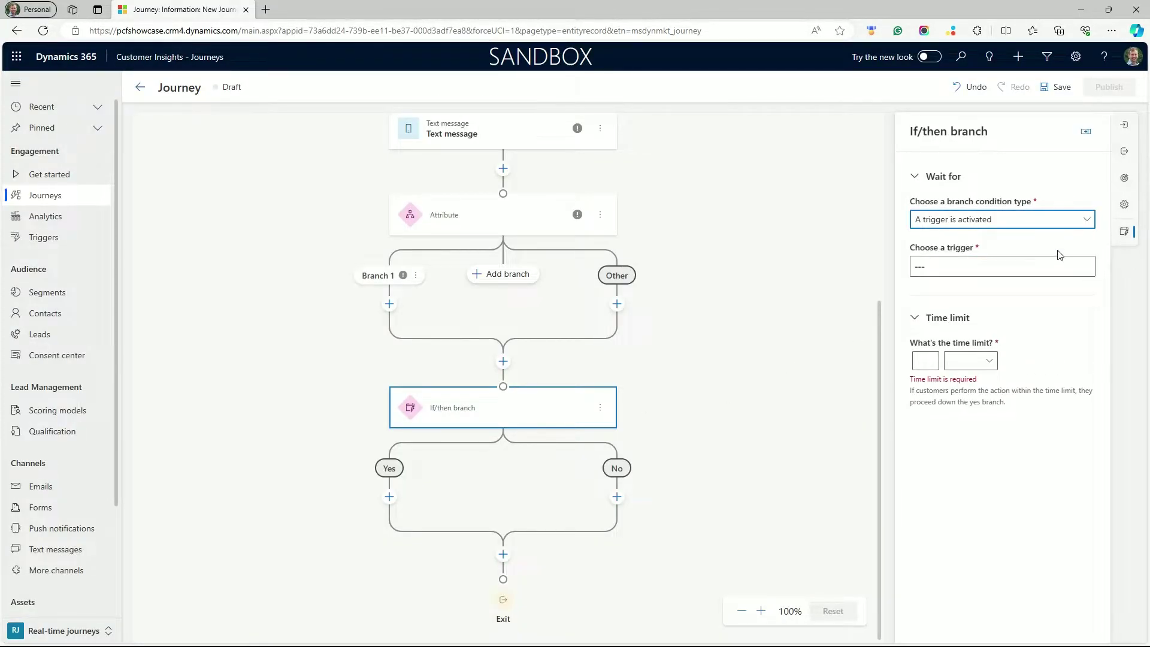
left_click(1072, 267)
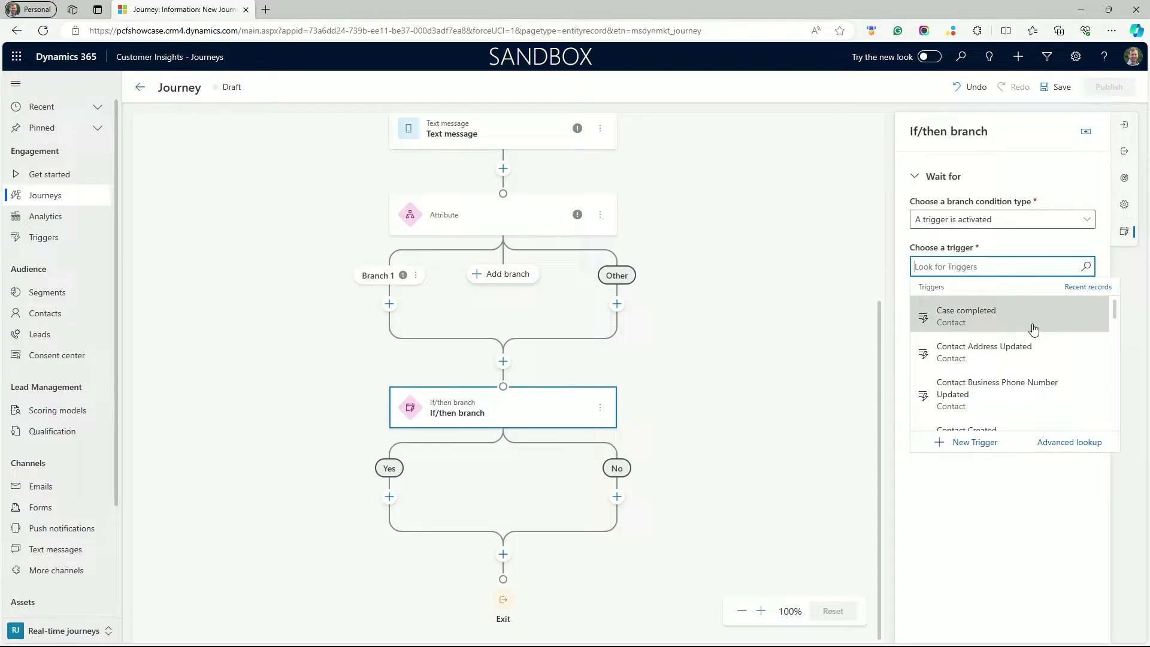
left_click(1032, 329)
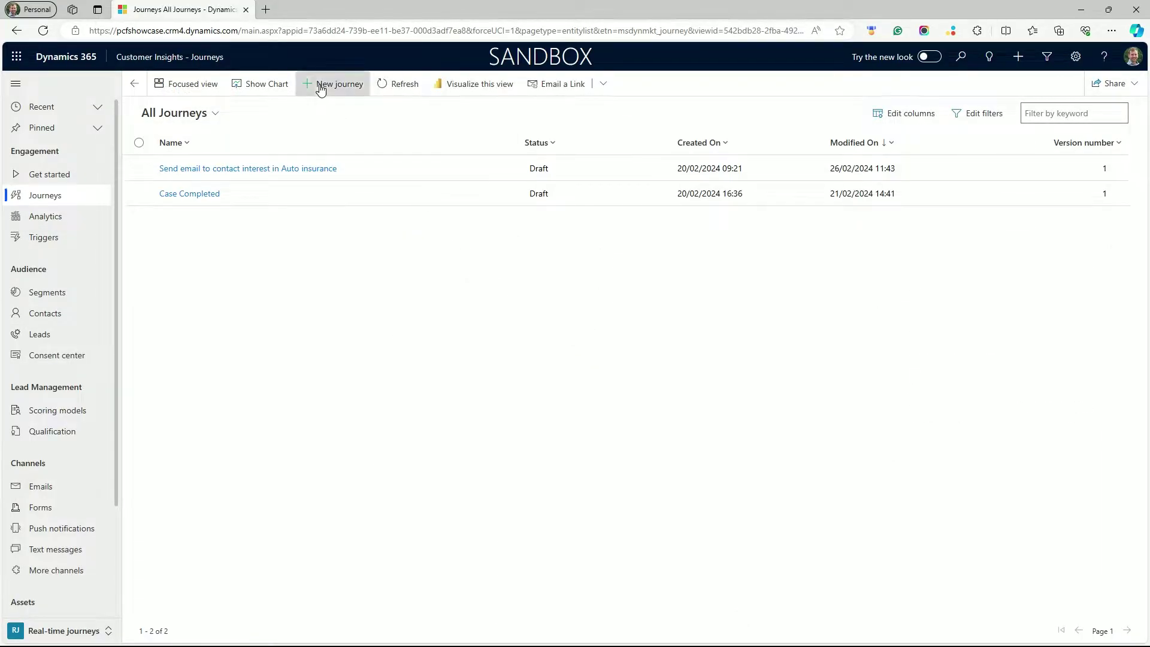
- Create a new journey with Copilot that sends a Guardian Insurance Welcome email to the "Audience interested in Auto Insurance" segment
left_click(321, 84)
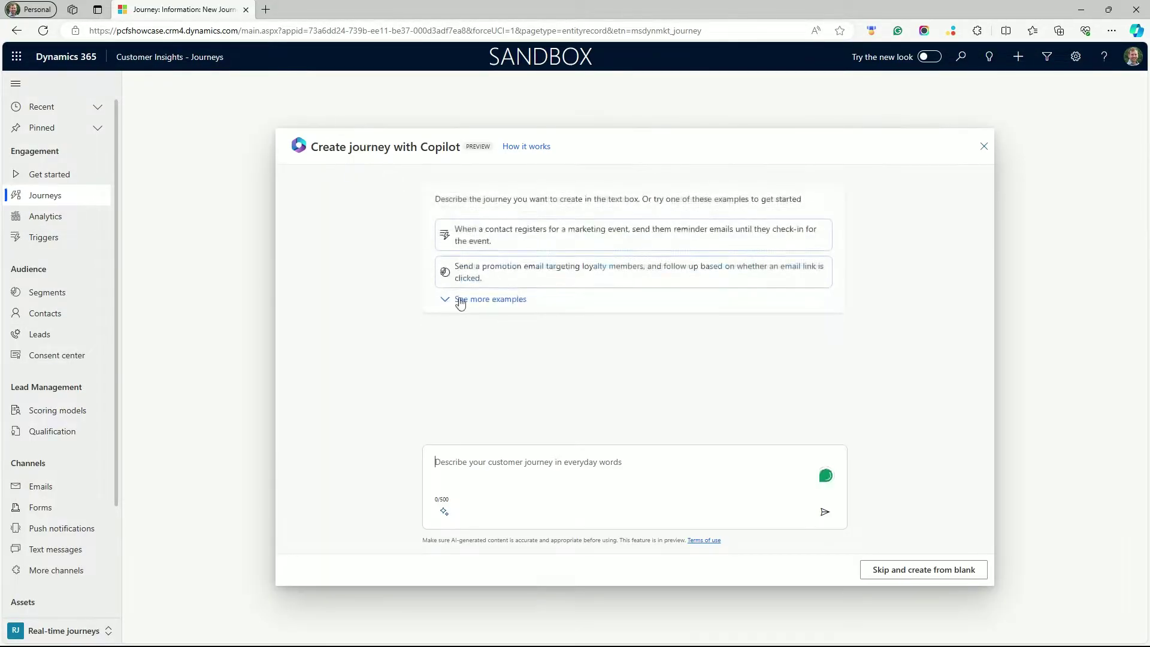
type("send a Guardian Insurance Welcome email to the \"Audience interested in Auto Insurance")
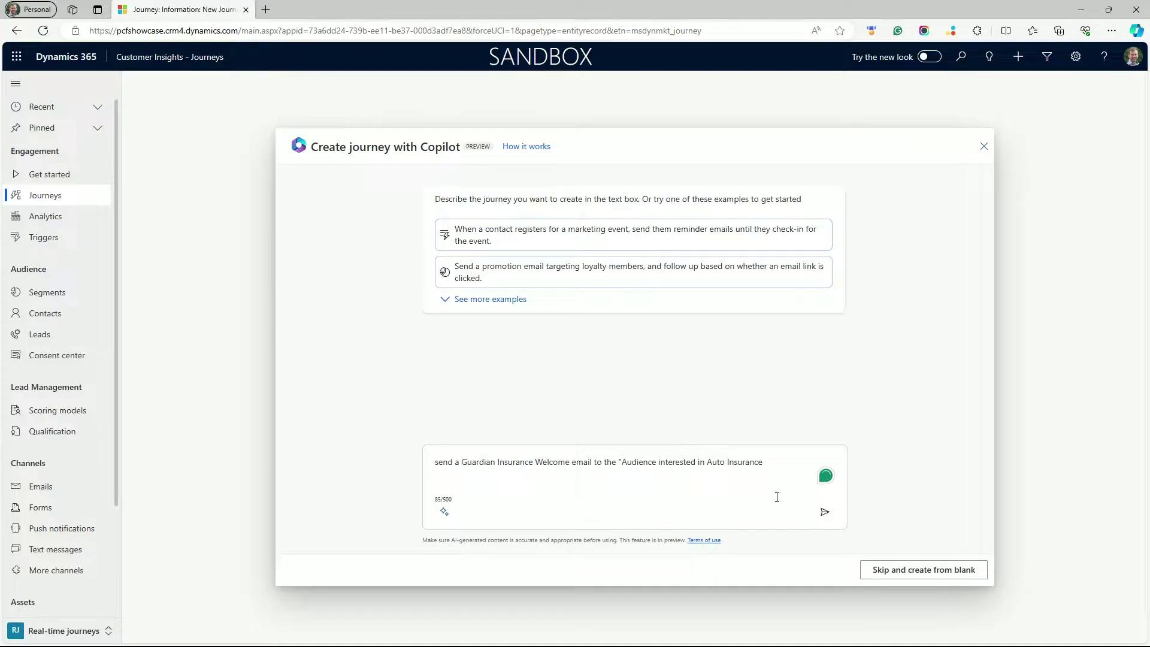
left_click(825, 512)
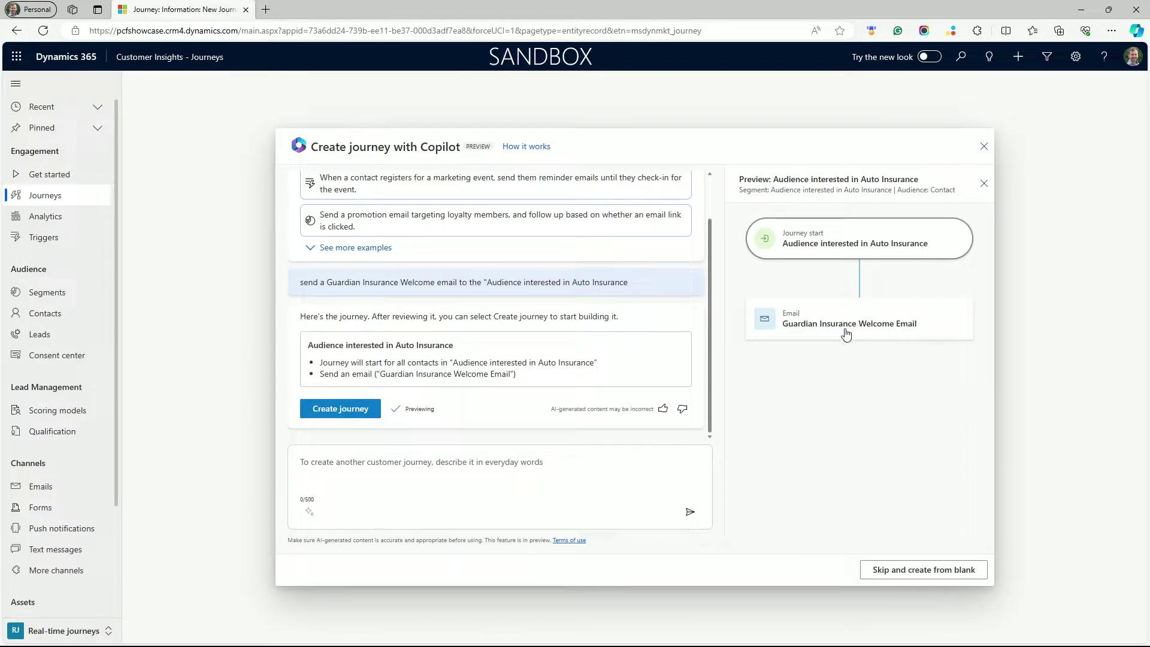
left_click(341, 409)
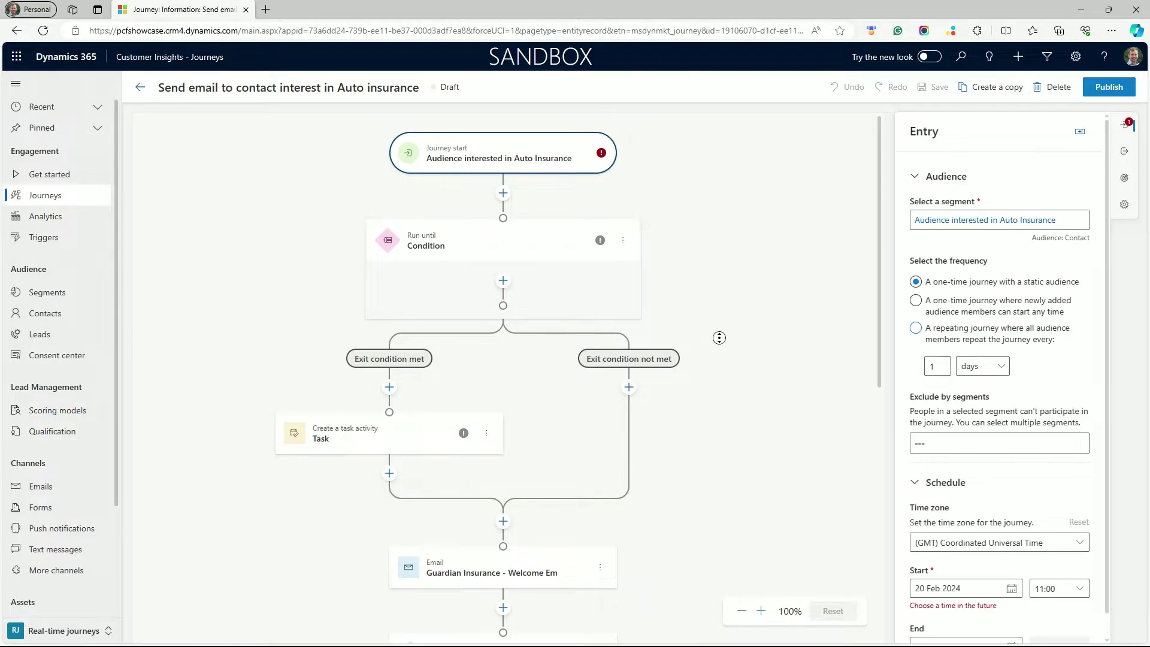
- Exclude the Low Interest Audience segment from the "Send email to contact interest in Auto insurance" journey
scroll(718, 338, "down", 3)
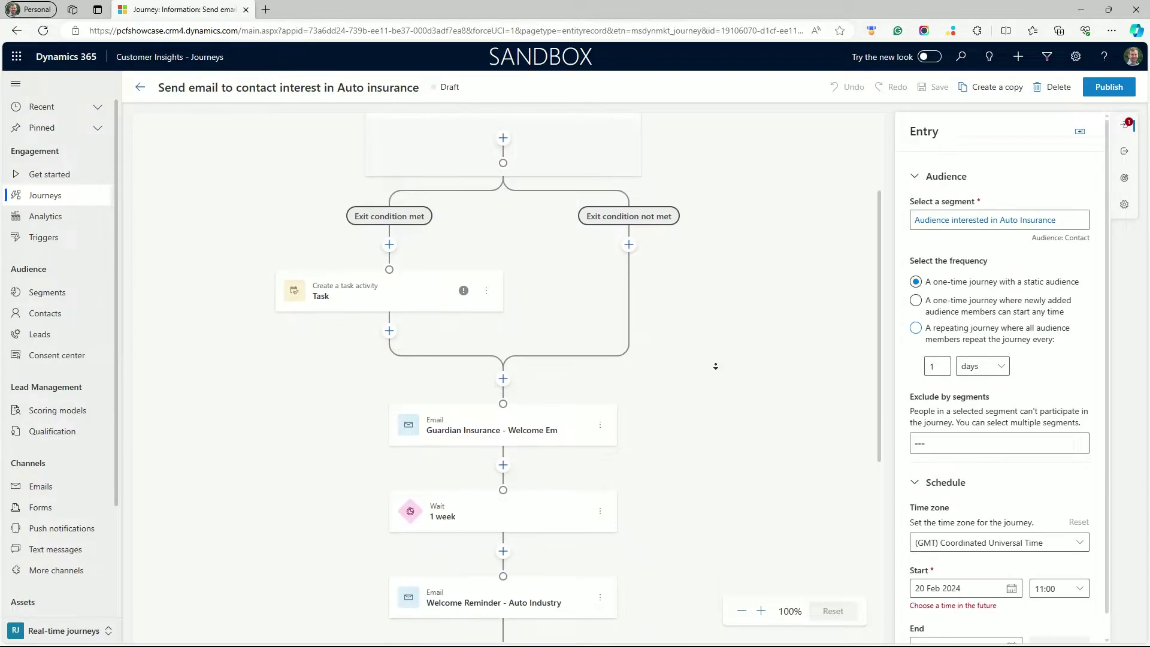
scroll(715, 366, "down", 1)
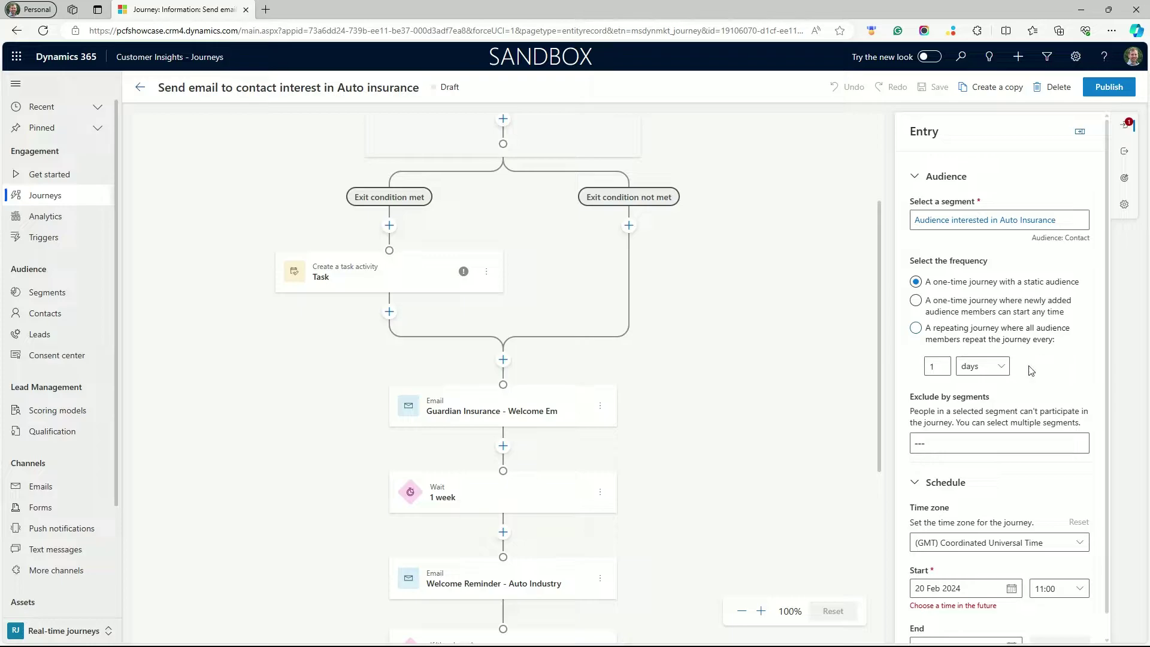
scroll(1016, 406, "down", 1)
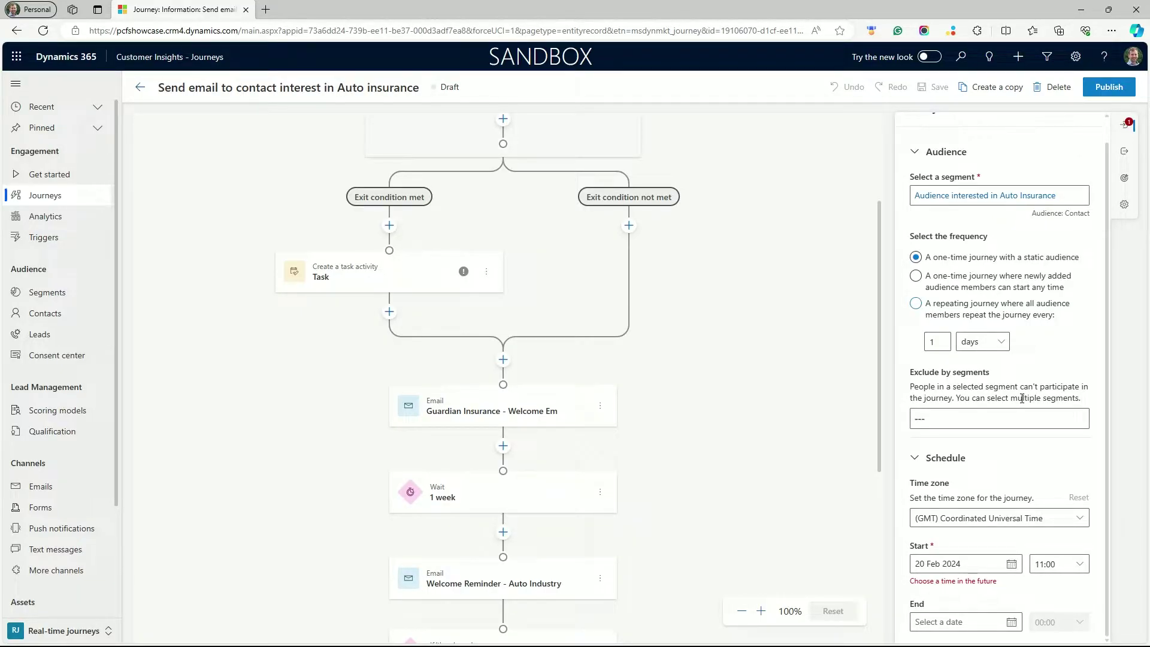
left_click(1078, 419)
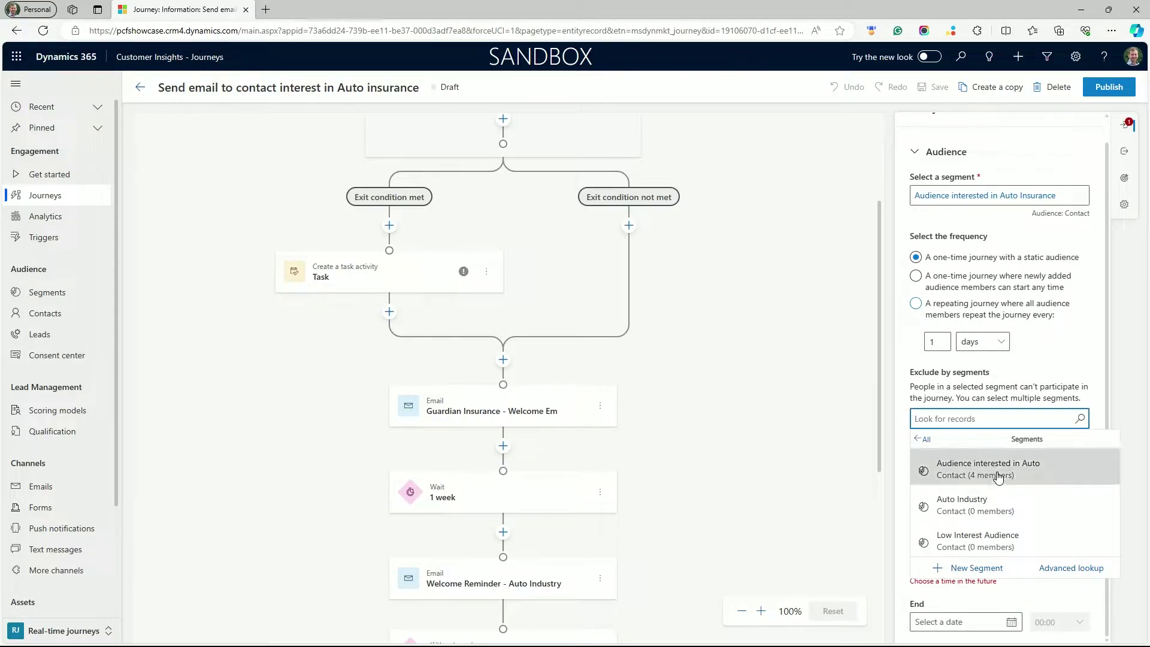
left_click(988, 540)
- Review the settings of the Welcome Reminder - Auto Industry email and of the phone call activity on the Yes branch
scroll(598, 476, "down", 1)
left_click(508, 510)
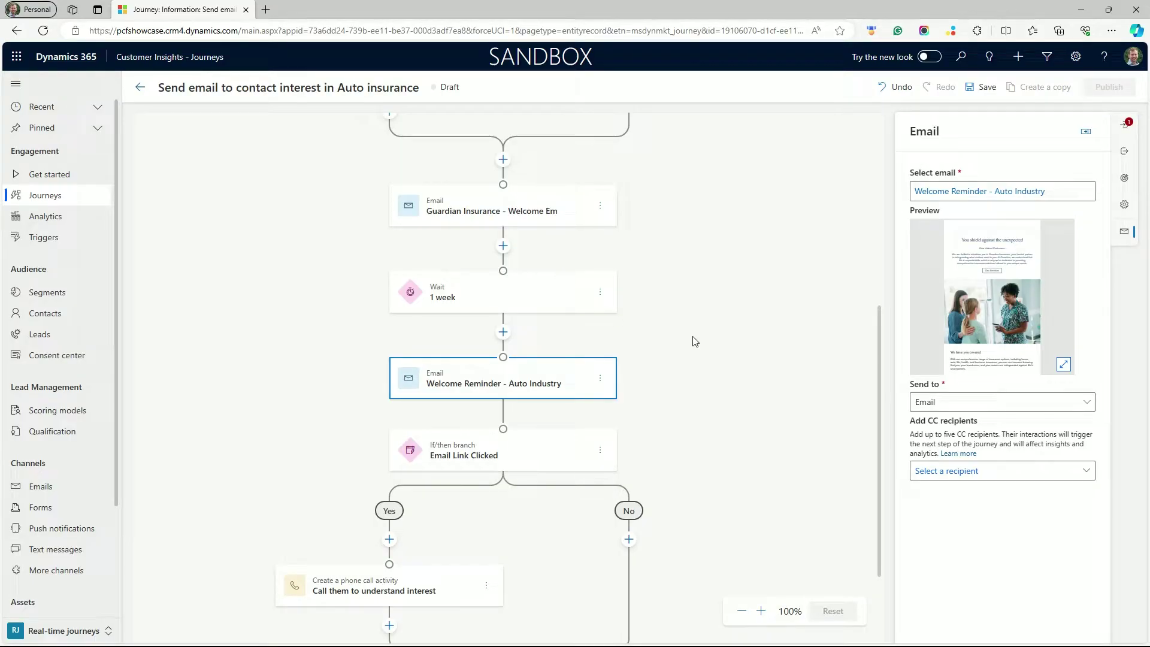
scroll(694, 340, "down", 1)
scroll(696, 340, "down", 1)
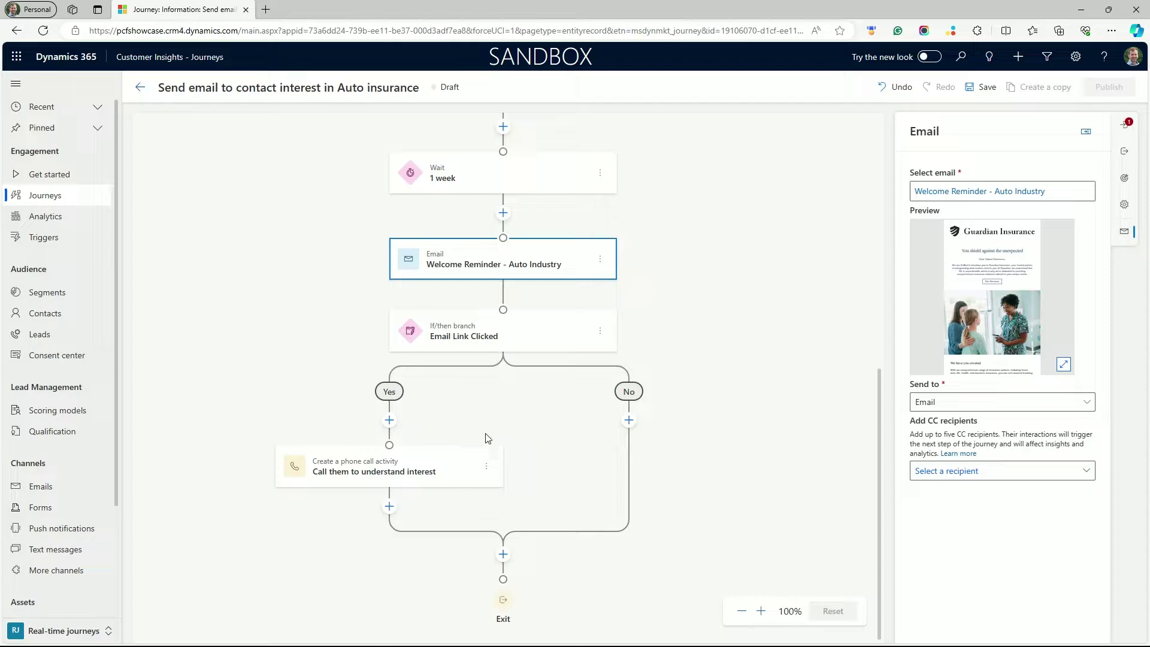
left_click(412, 466)
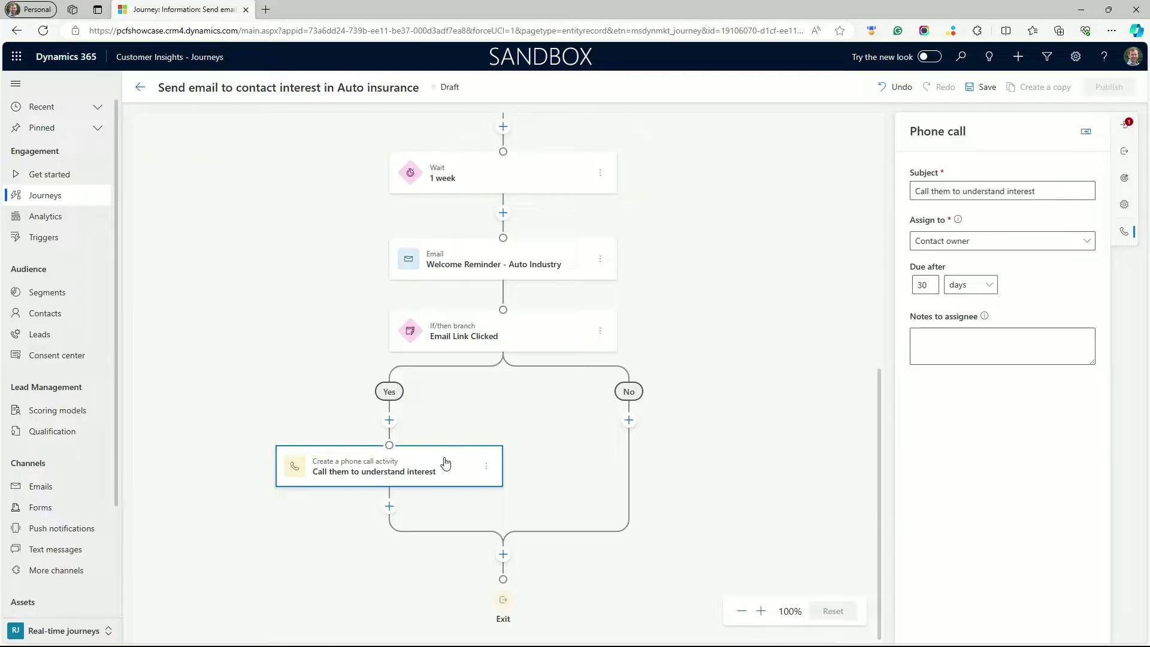
- Add an Email action to the No branch of Email Link Clicked, using the Welcome Reminder - Auto Industry email
left_click(628, 419)
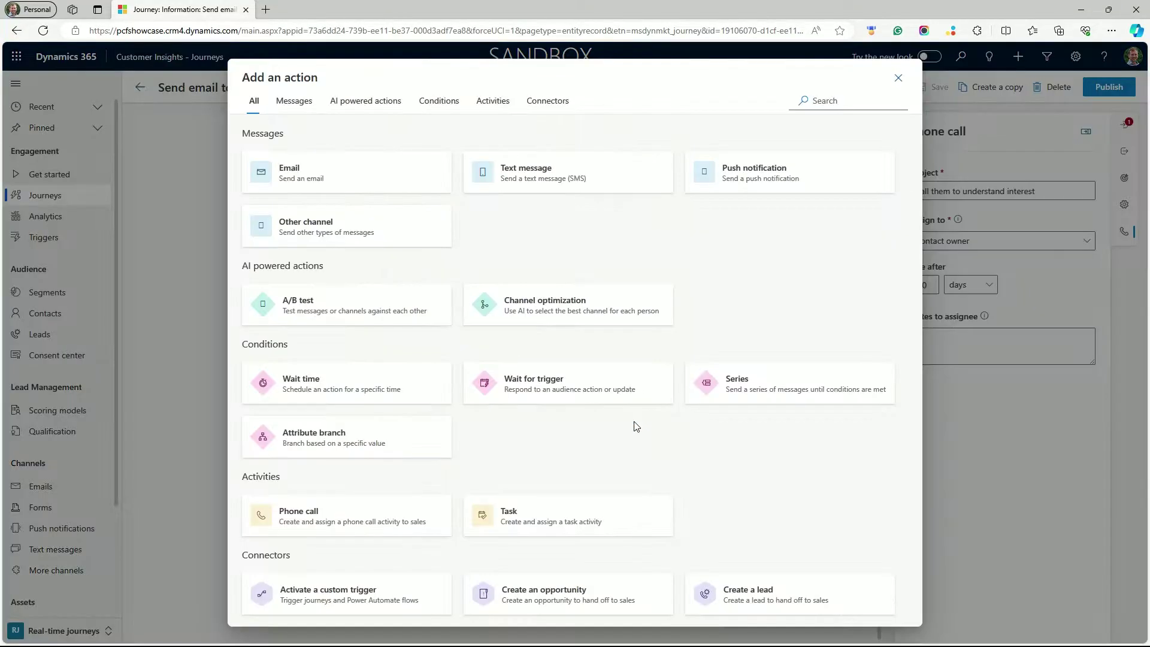
left_click(356, 175)
left_click(965, 192)
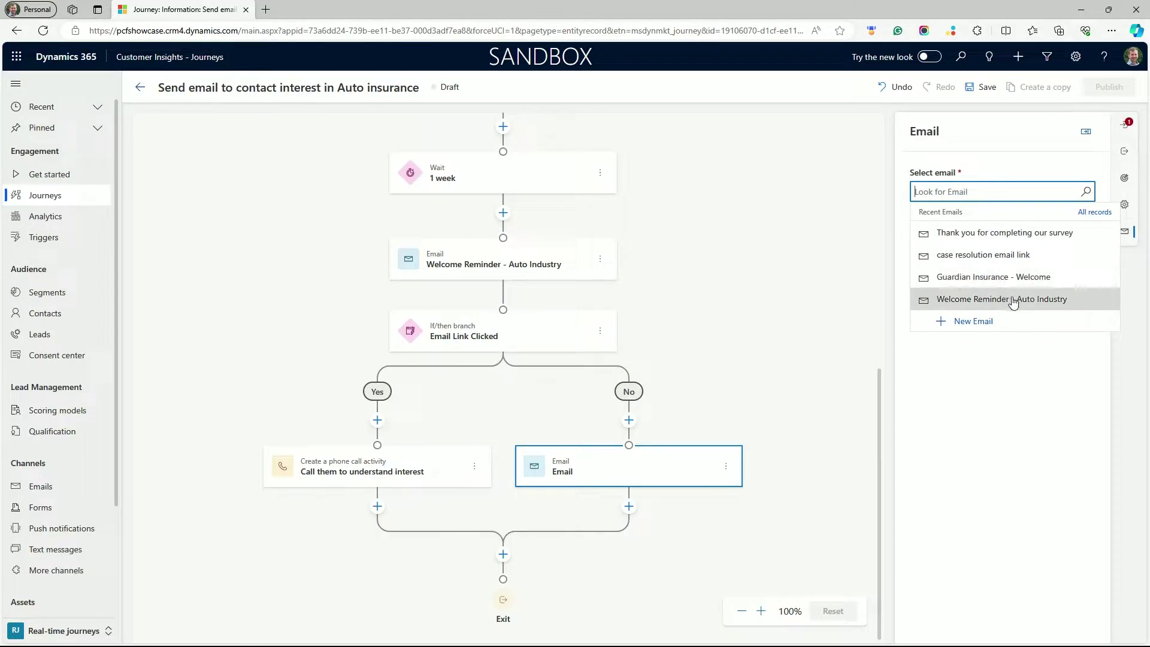
left_click(955, 299)
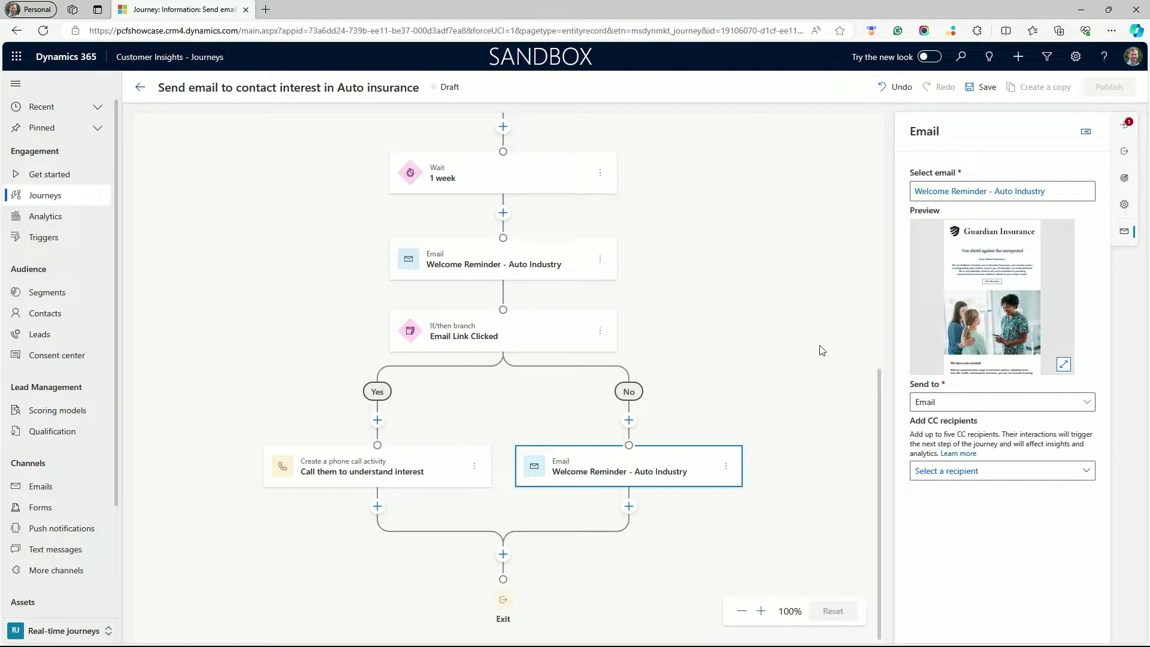
scroll(564, 249, "up", 2)
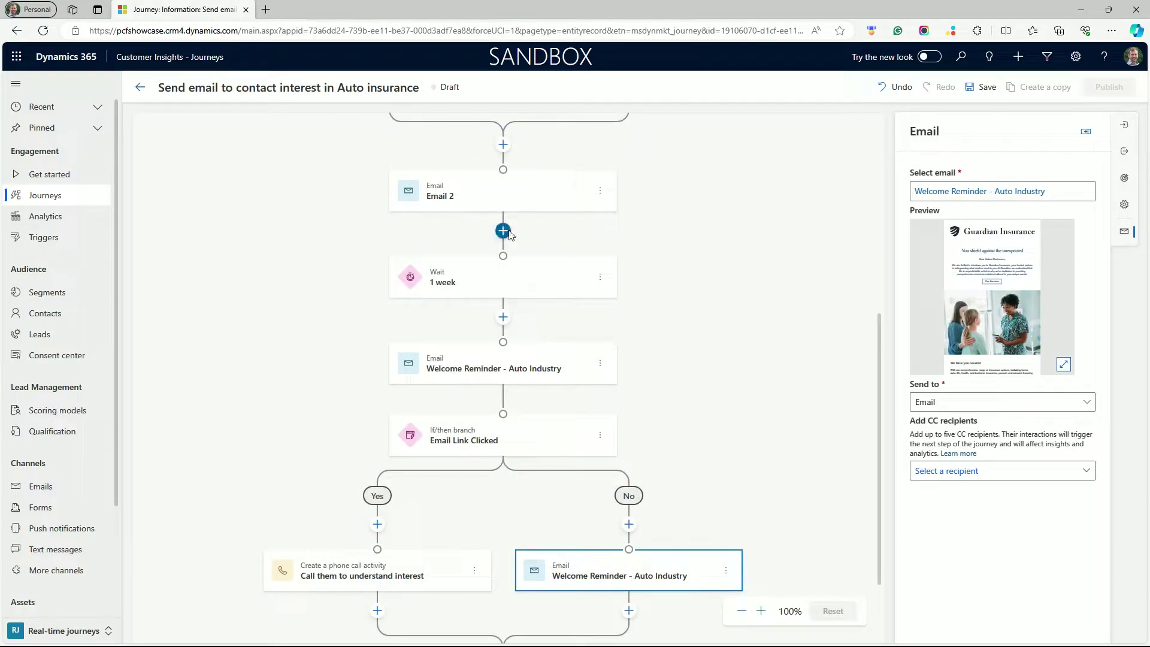
- Add an Activate a custom trigger action to the No branch of Email Link Clicked, using the "Update email on website" trigger
left_click(503, 232)
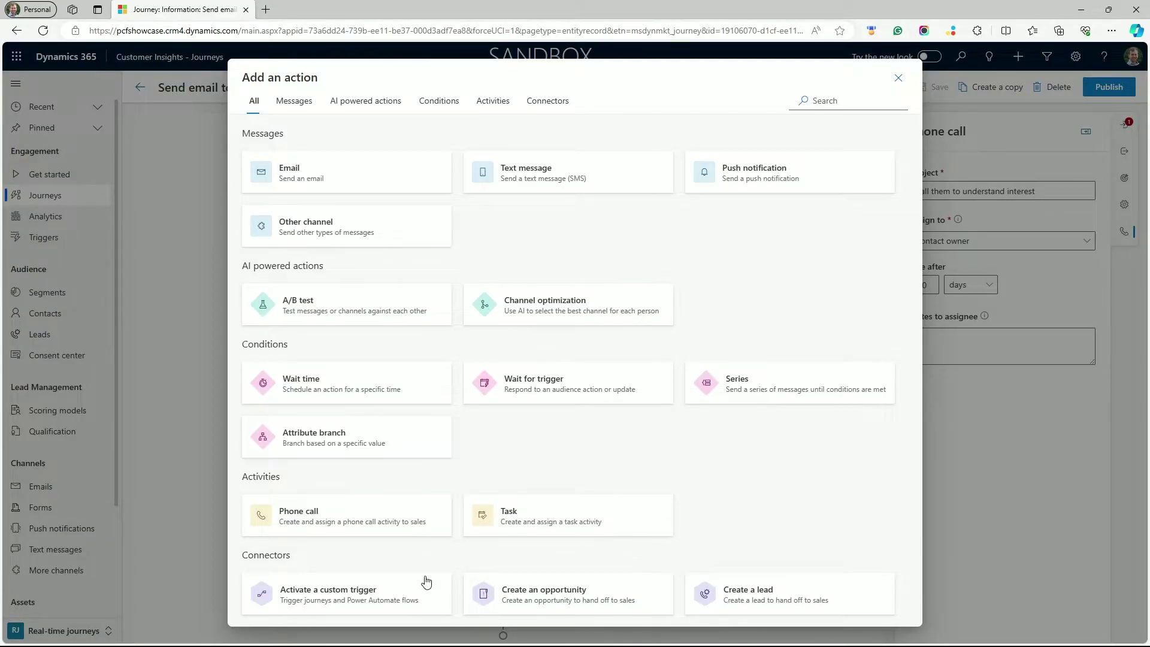
left_click(407, 596)
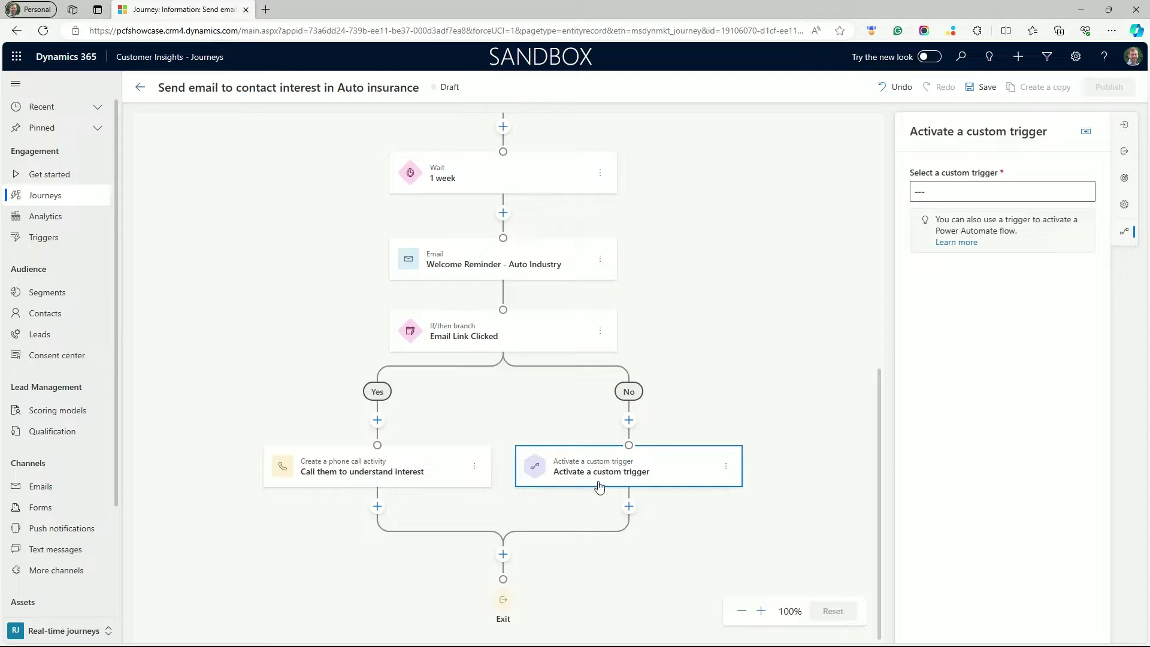
left_click(1059, 197)
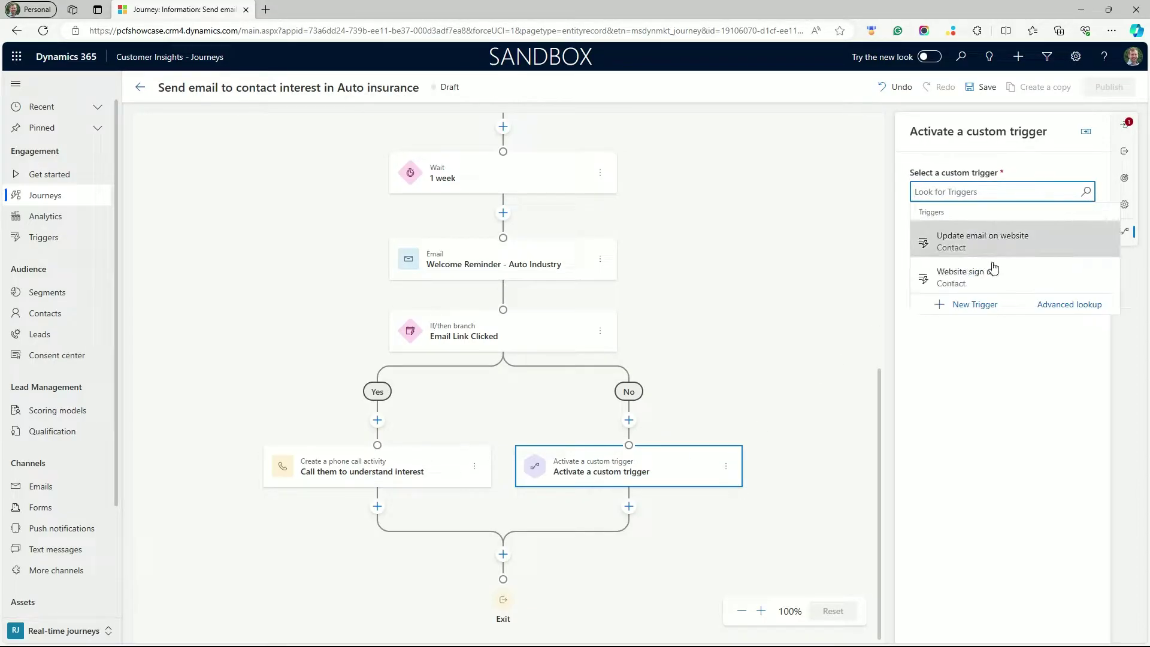
left_click(993, 238)
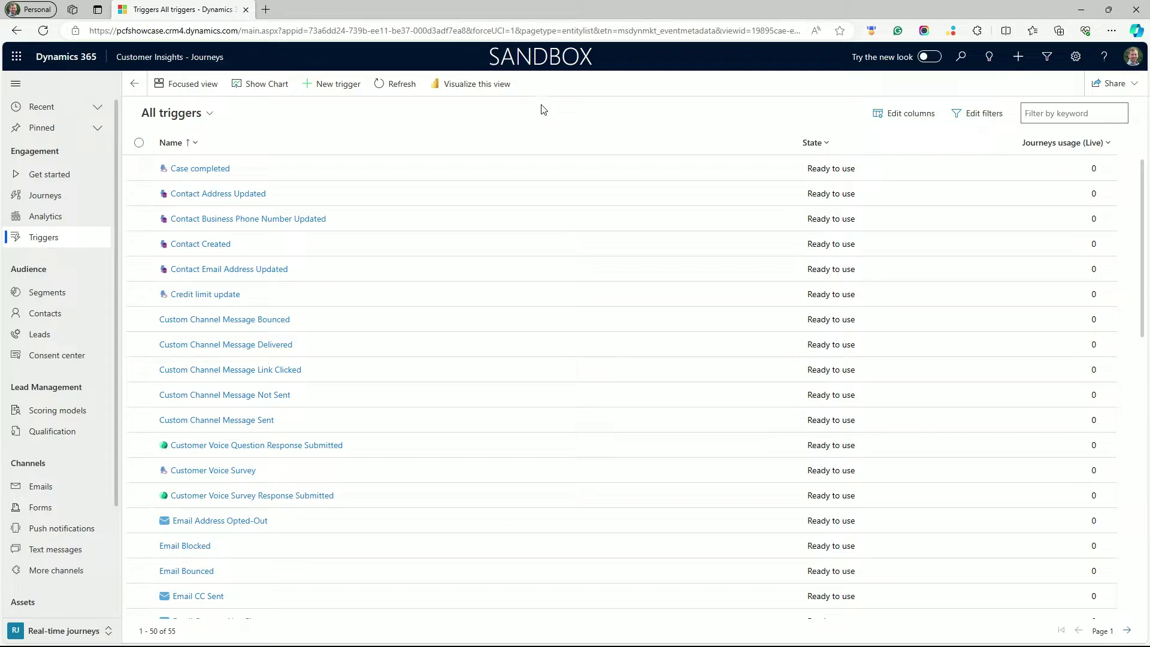
- Browse the list of all triggers and examine the details of the Contact Address Updated trigger
scroll(1141, 256, "down", 2)
left_click_drag(1140, 256, 1137, 464)
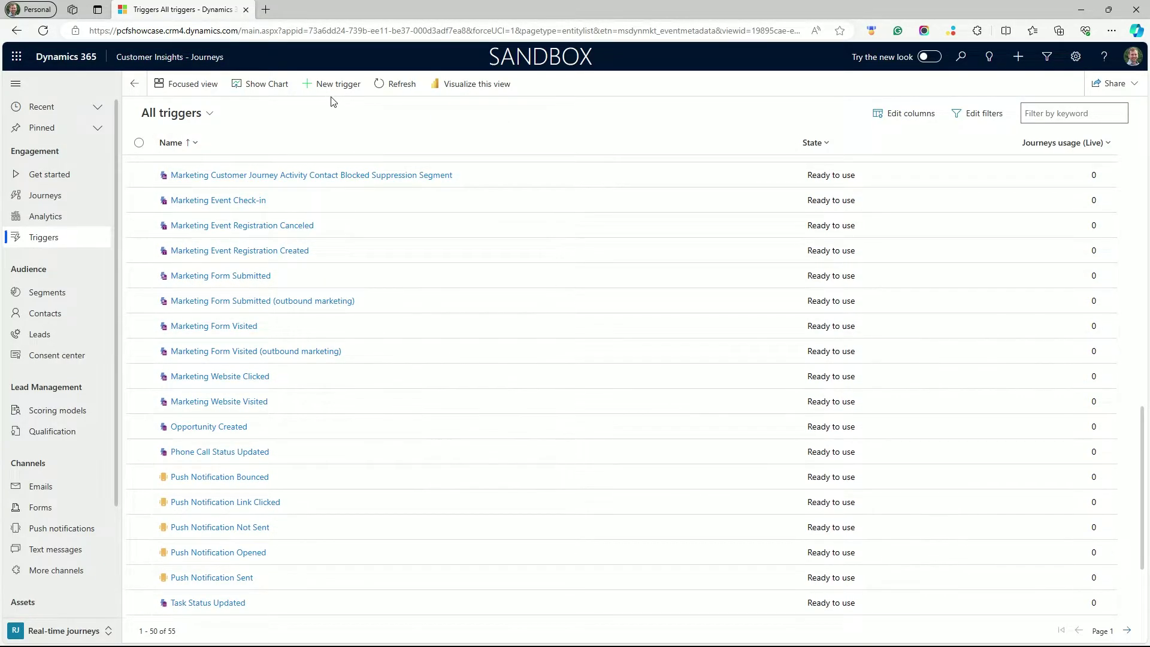
scroll(282, 155, "up", 10)
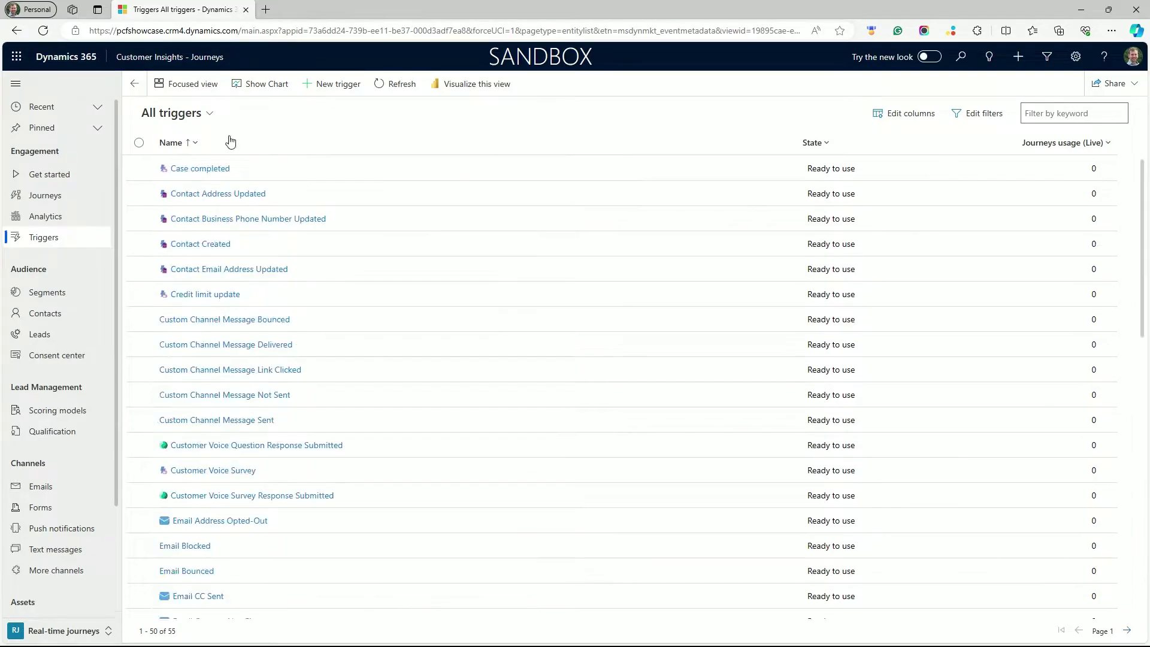
left_click(244, 192)
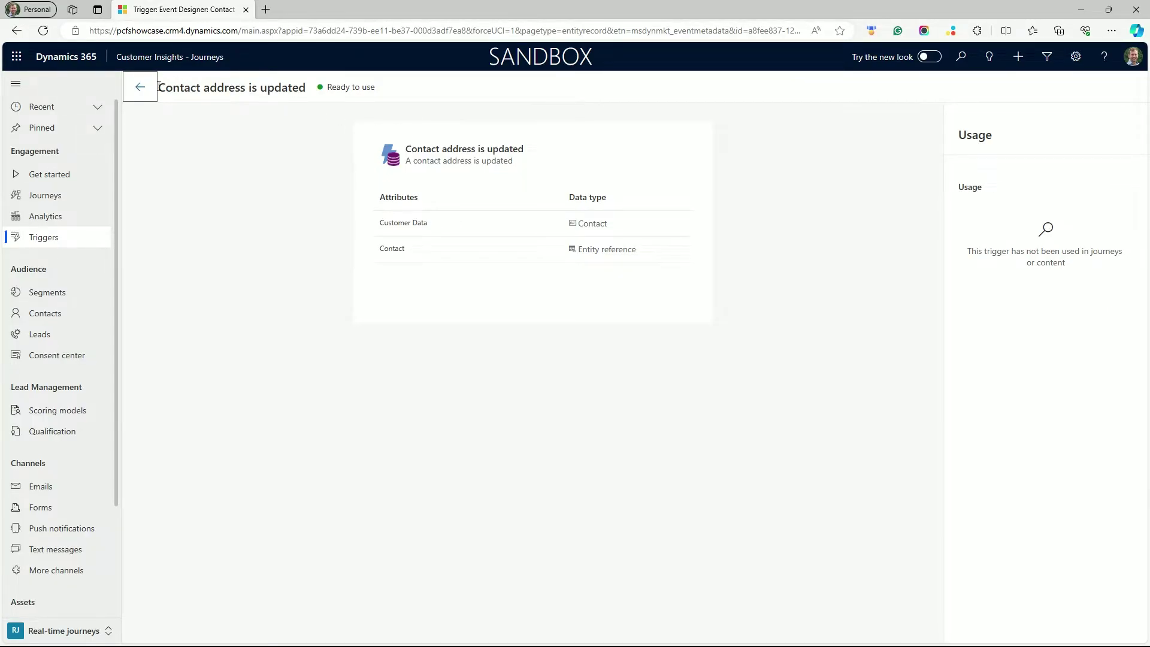
left_click(140, 88)
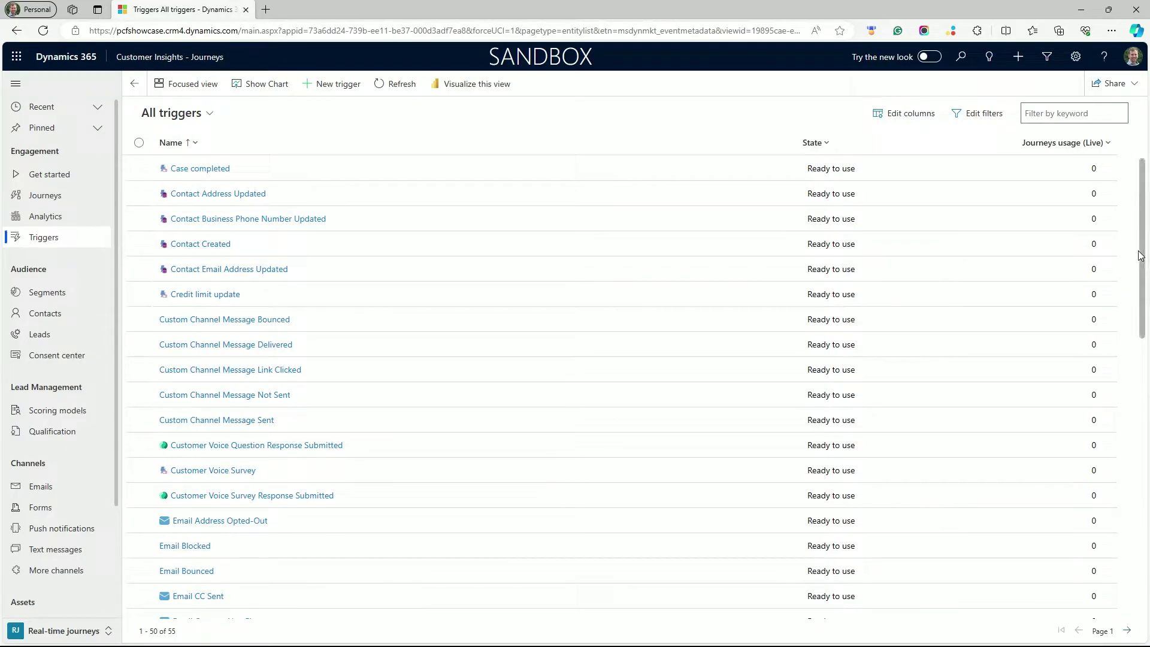
double_click(991, 252)
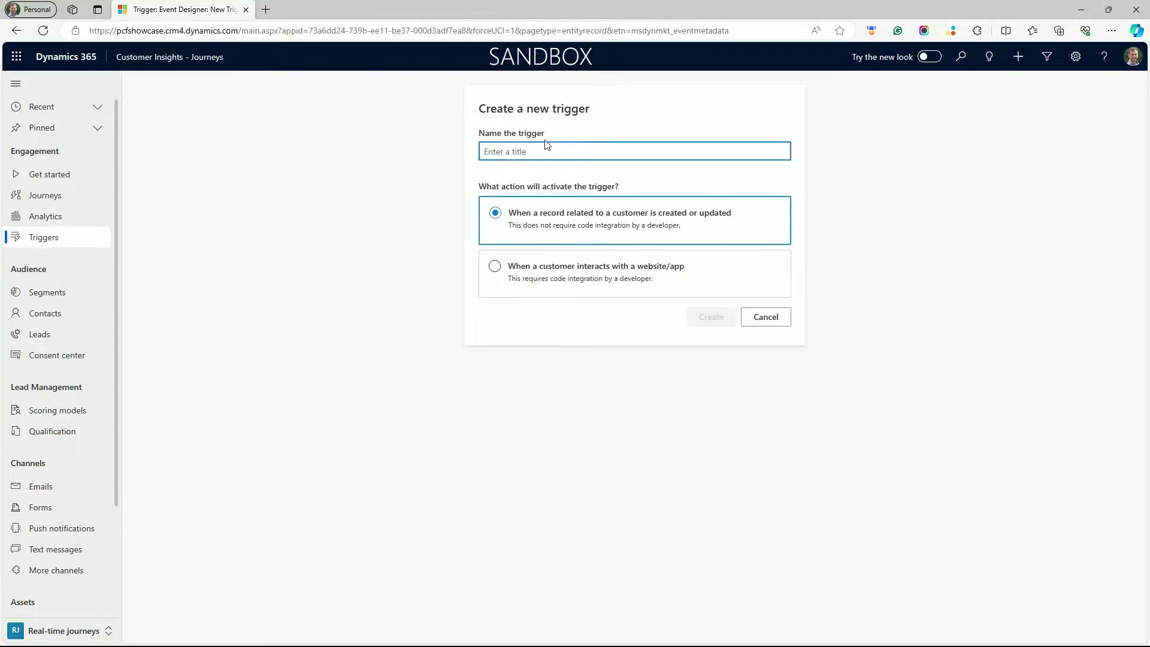
- Create a trigger named "Case Status Updated" that is based on customer-related record changes in the Case table
type("Cas")
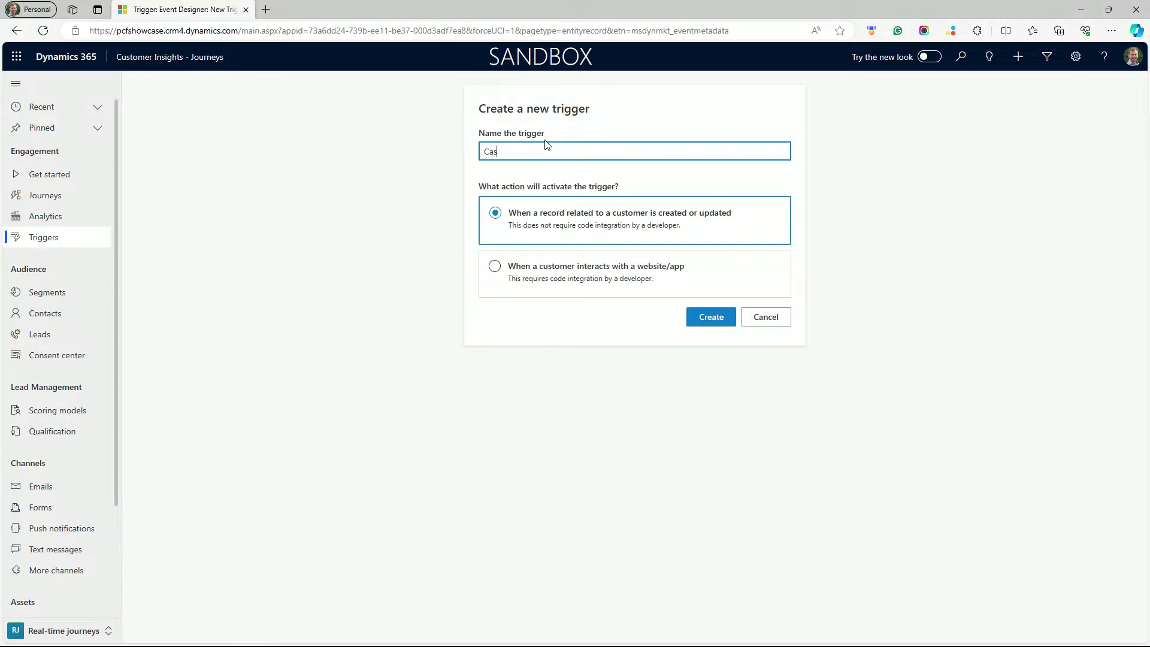
type("e Status Updated")
left_click(713, 319)
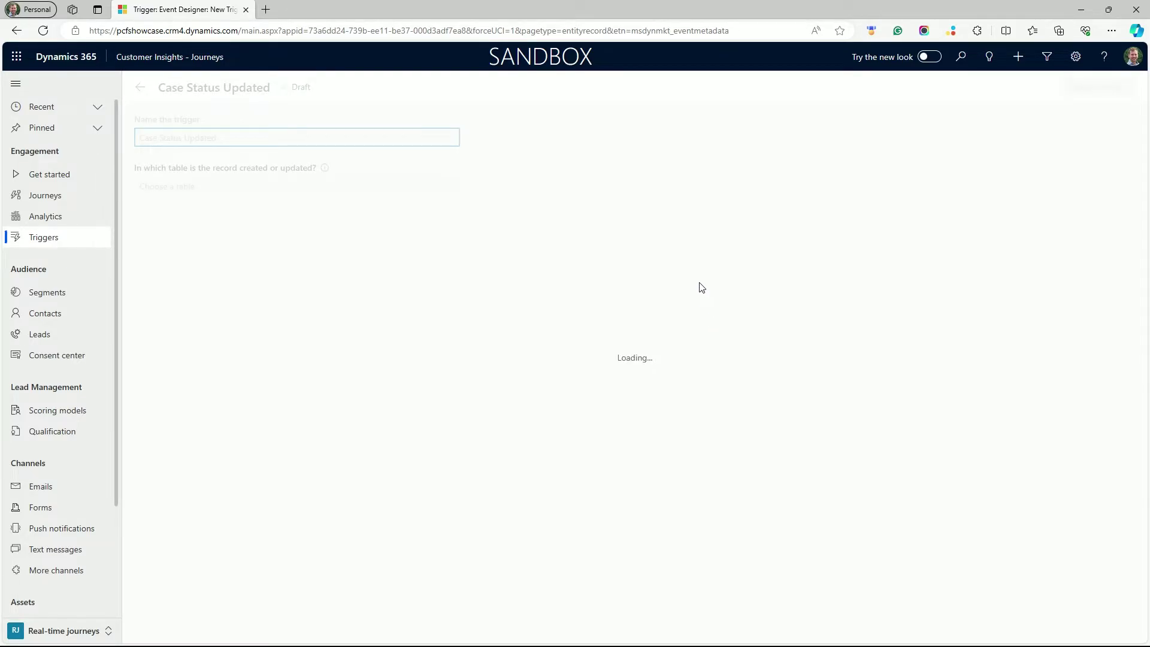
left_click(450, 187)
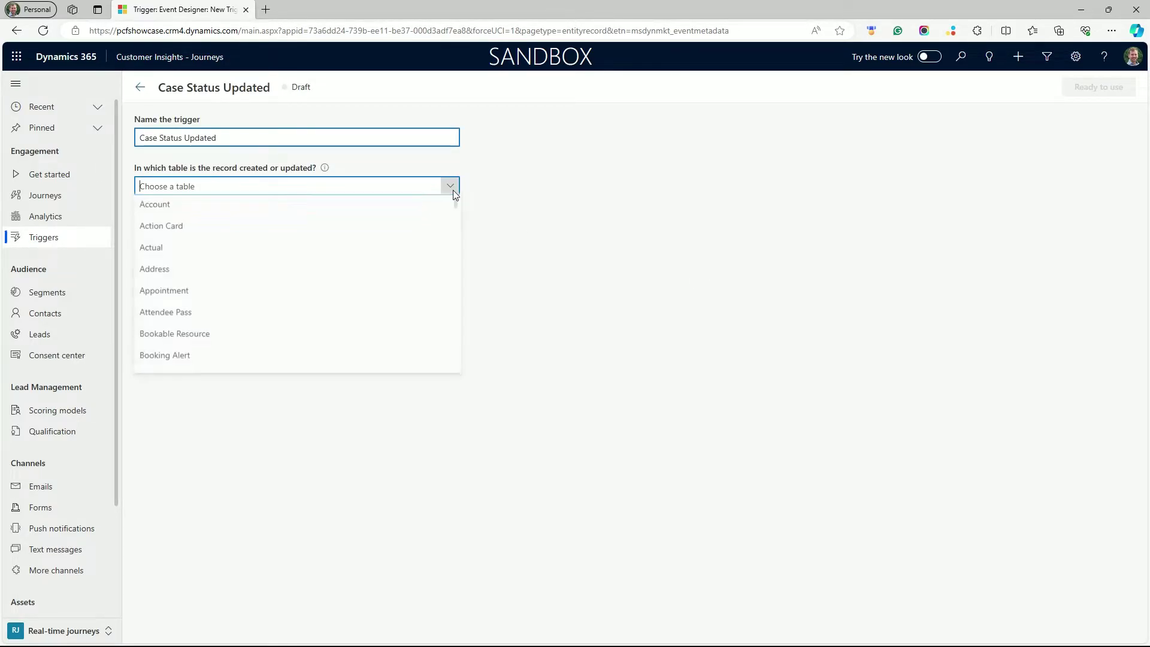
scroll(308, 257, "down", 1)
scroll(296, 254, "down", 2)
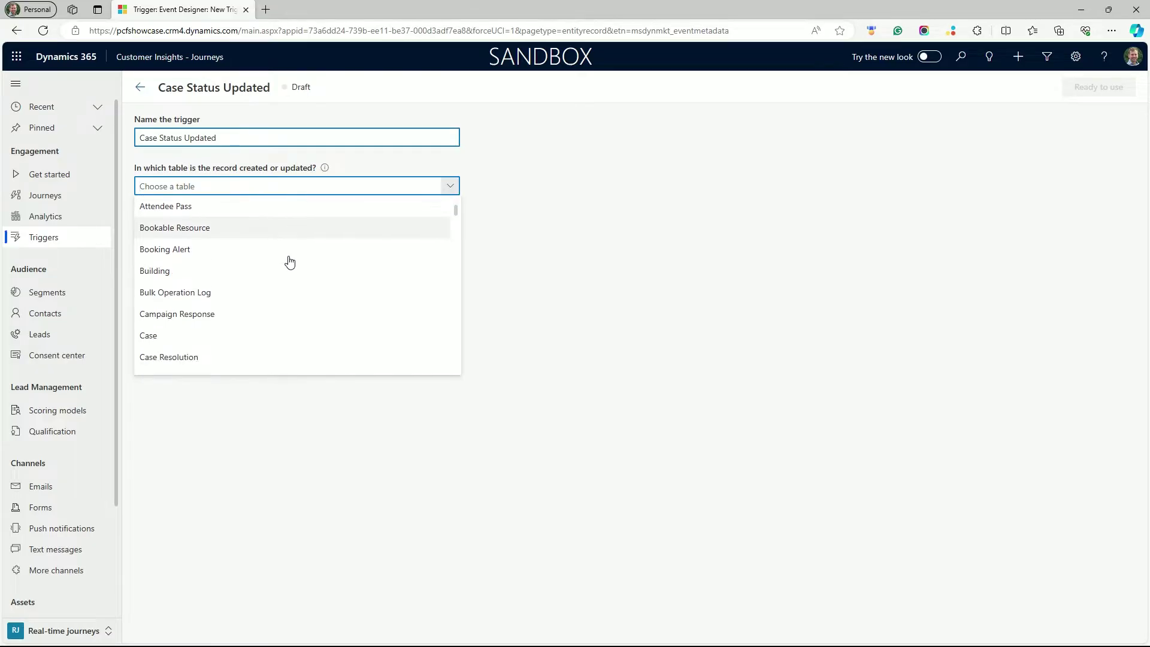
left_click(189, 338)
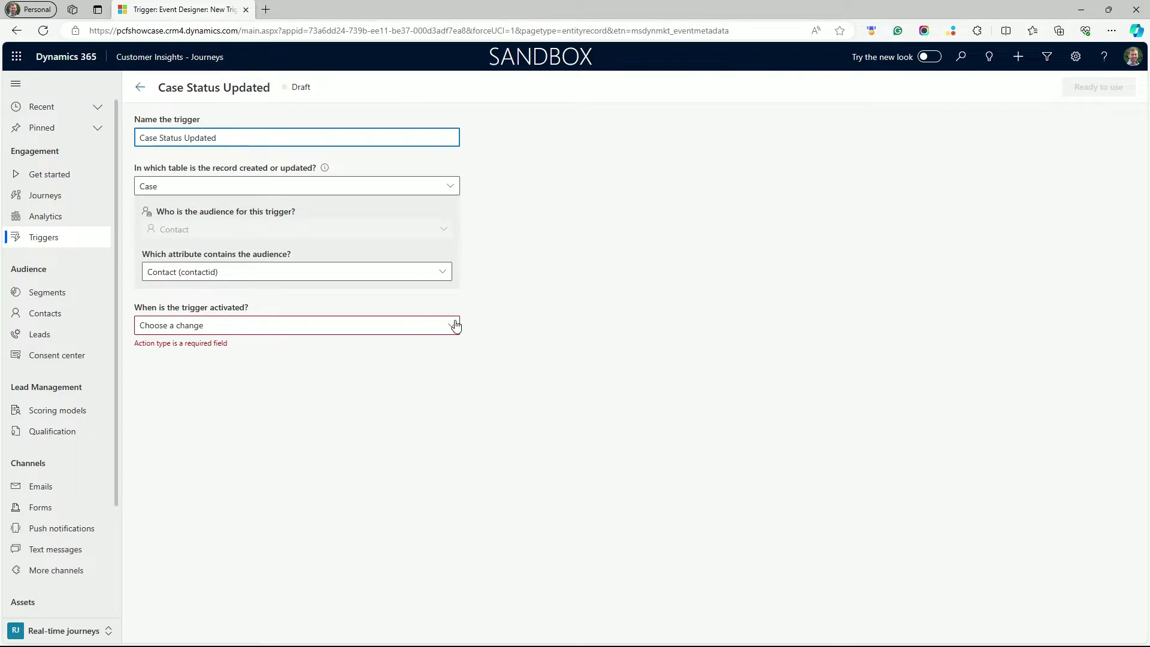
- Check the audience attribute choices and set the Case Status Updated trigger to activate on "Any of the above" changes
left_click(448, 278)
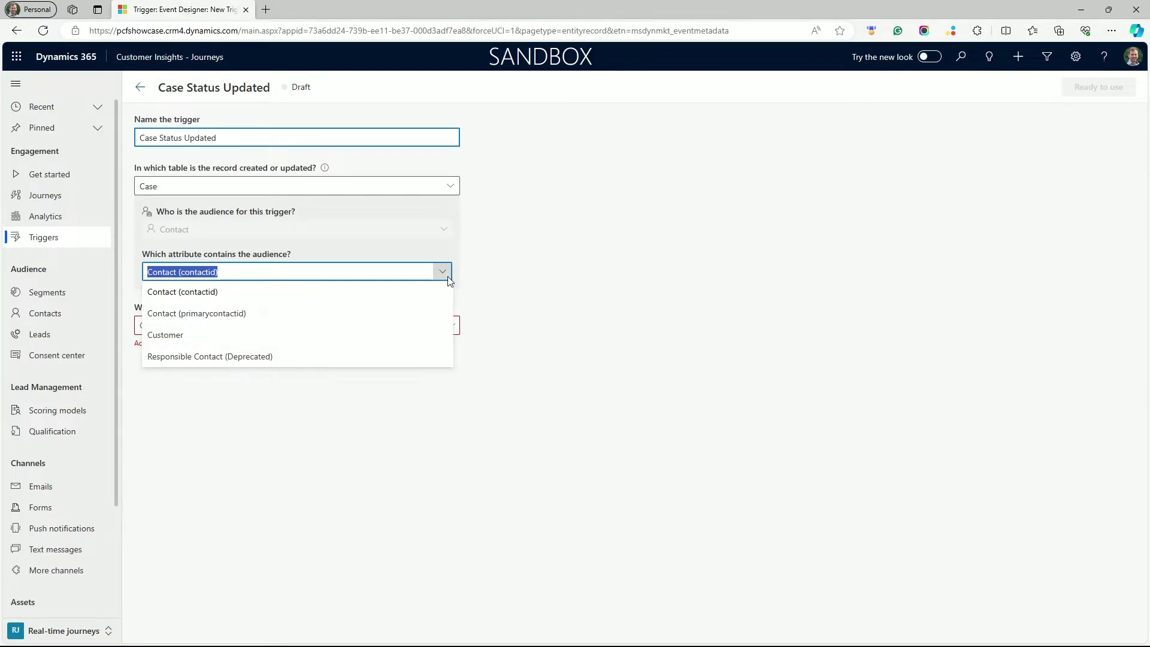
left_click(448, 276)
left_click(453, 326)
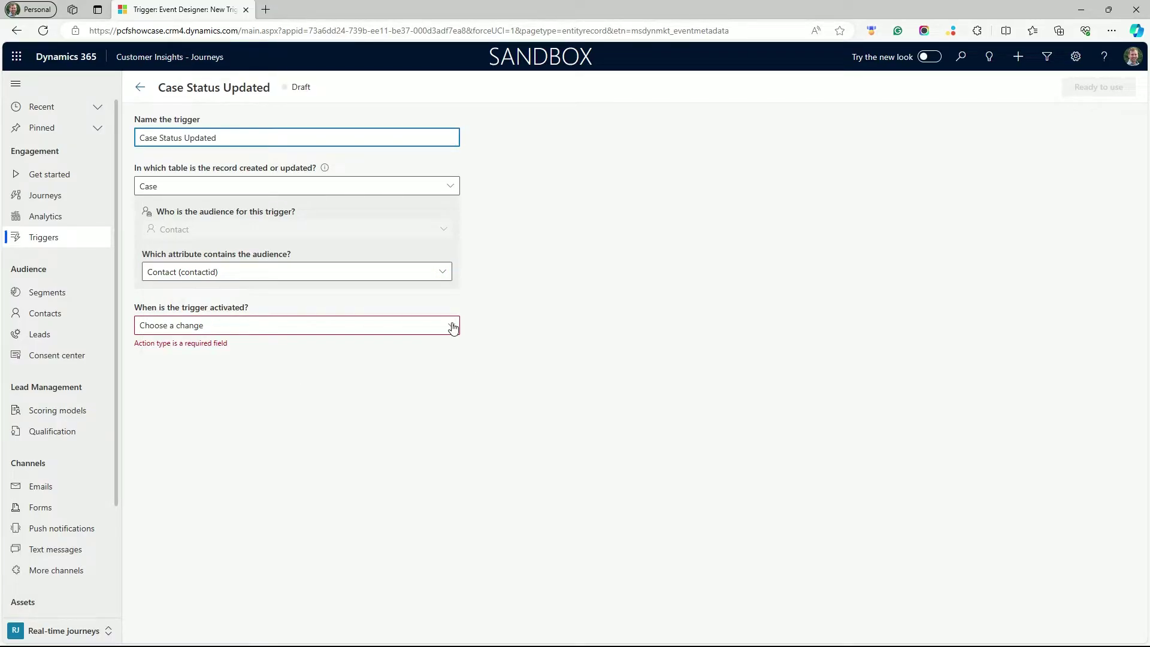
left_click(398, 388)
- Choose Status as the attribute whose updates activate the trigger, and mark the trigger as ready to use
left_click(324, 370)
scroll(305, 439, "down", 2)
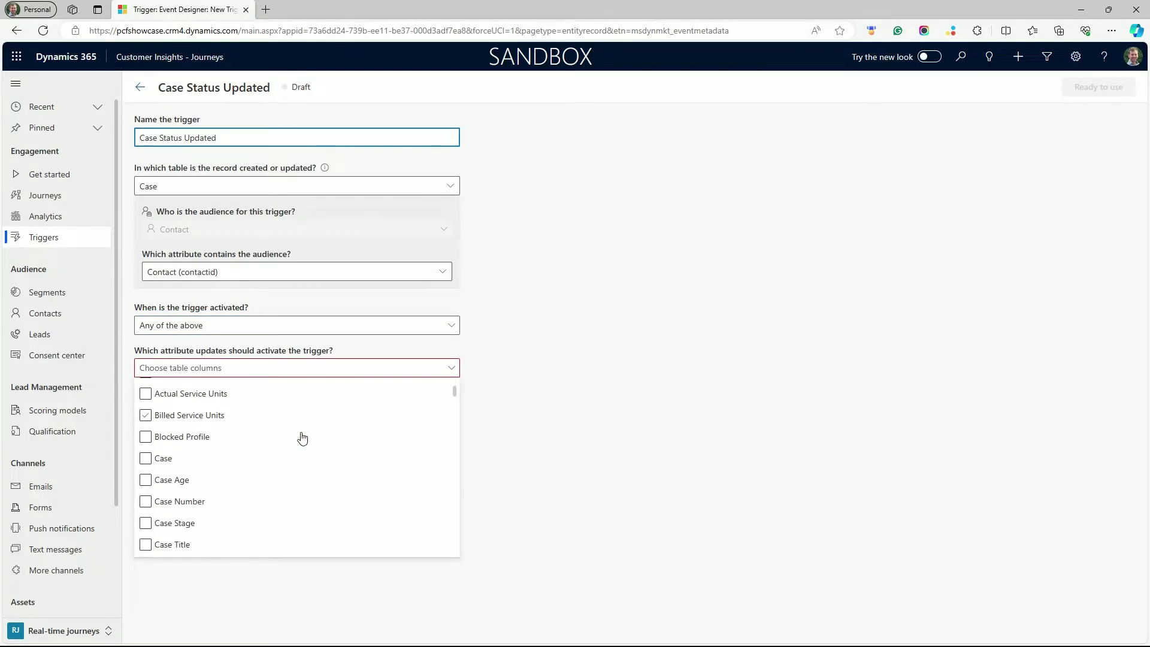
scroll(270, 441, "down", 8)
scroll(266, 437, "down", 10)
scroll(255, 441, "down", 10)
scroll(250, 439, "down", 3)
left_click(153, 523)
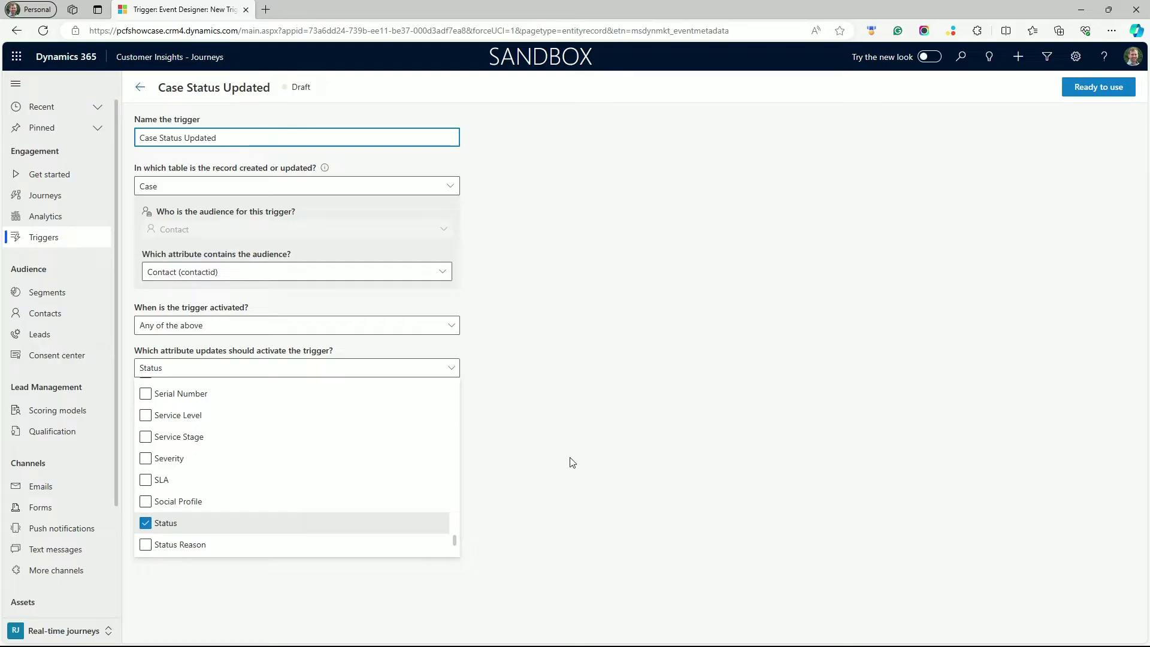
left_click(784, 298)
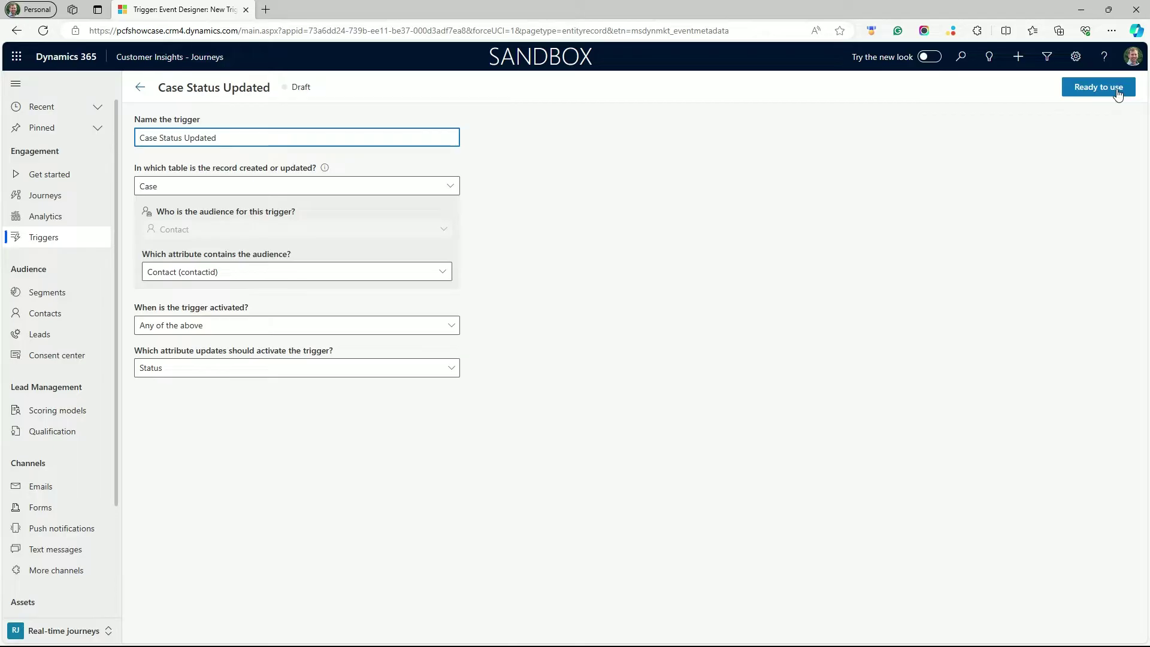
left_click(1116, 88)
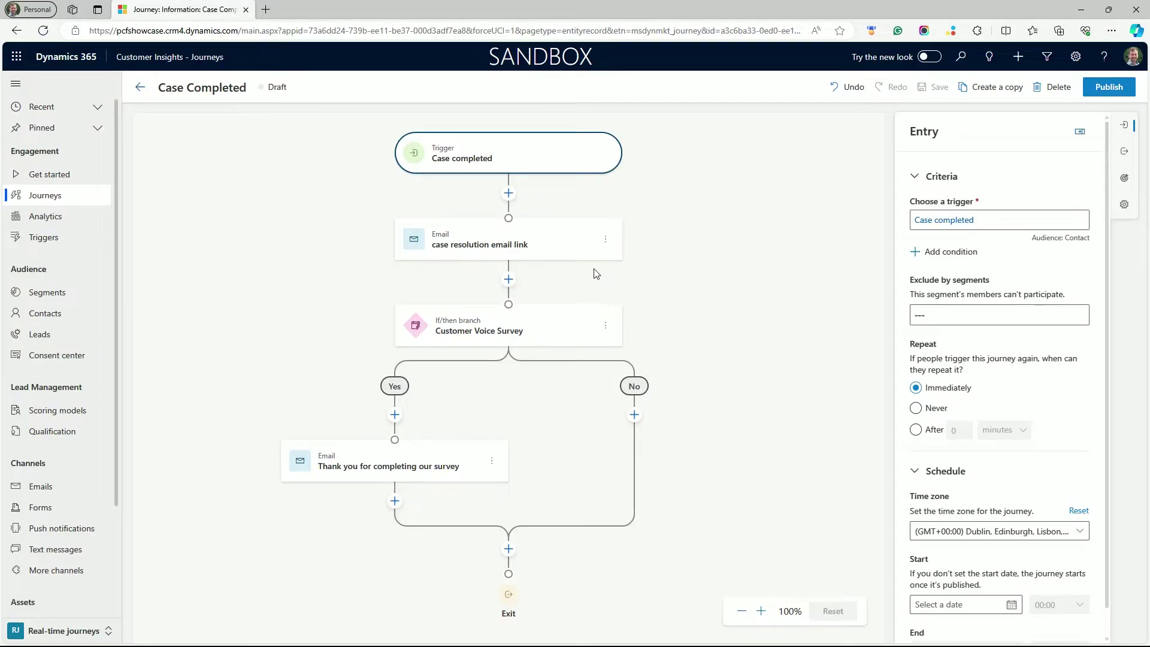
- Examine the goal settings of the Case Completed journey, including the goal types and the ways the goal can be met
left_click(1124, 179)
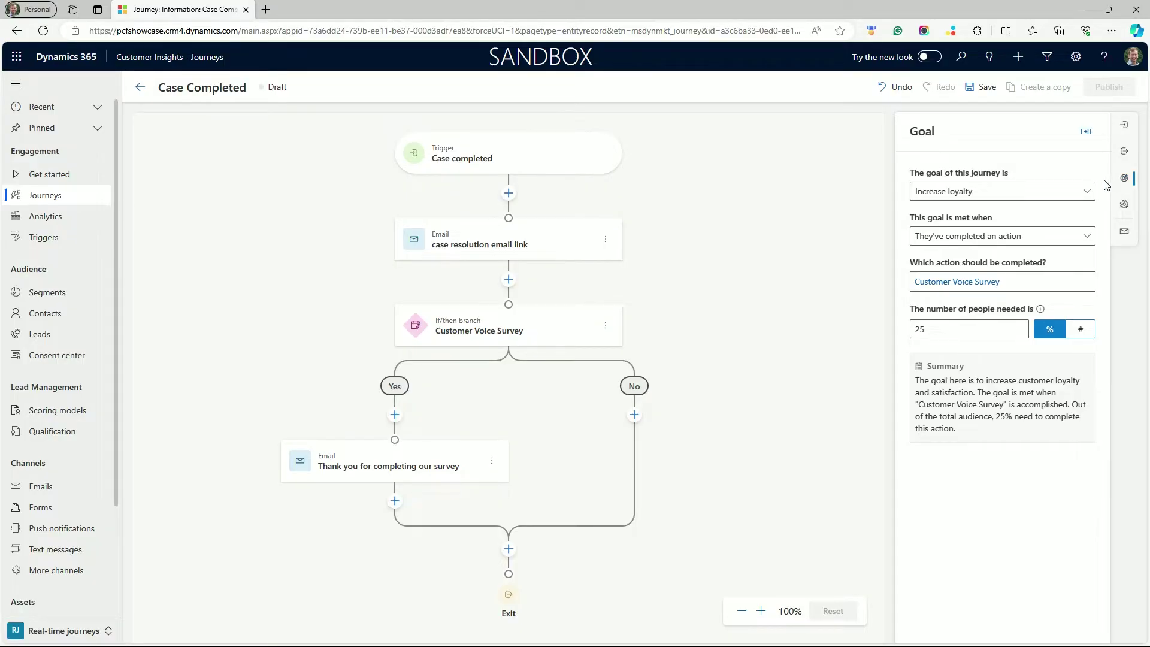
left_click(1083, 192)
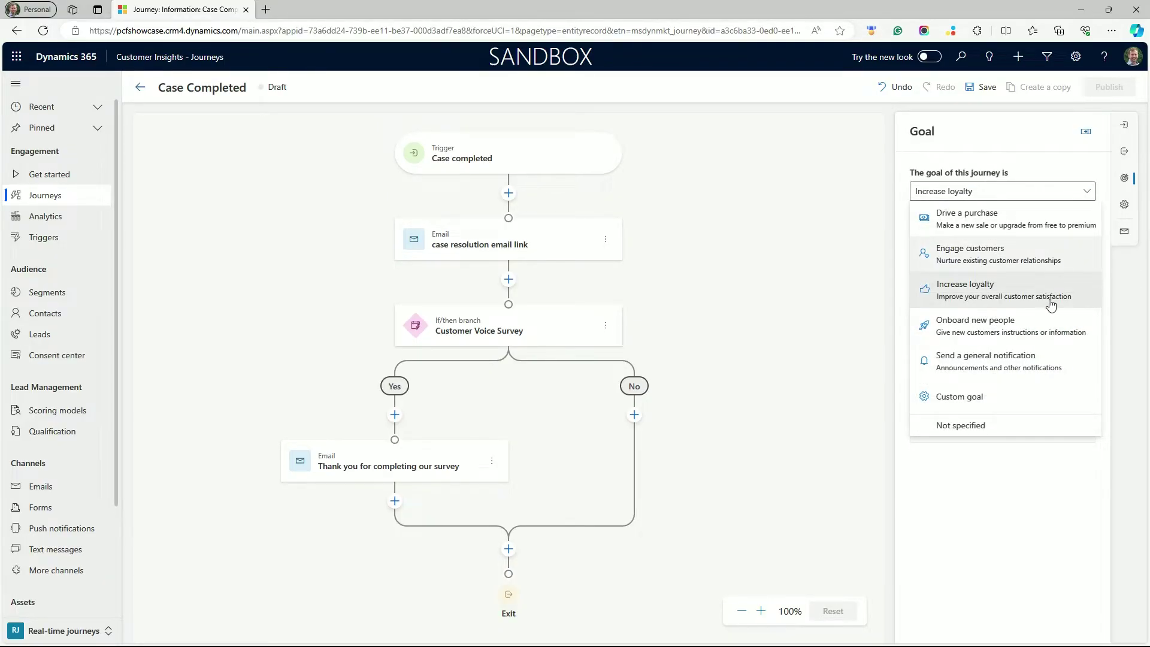
left_click(1091, 195)
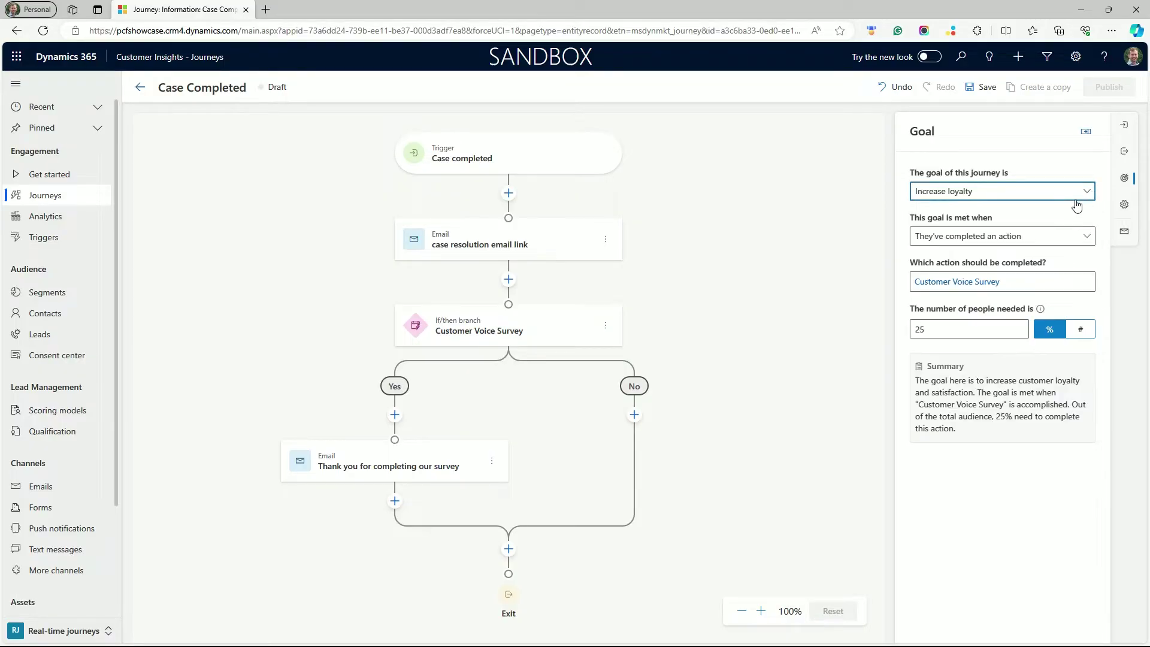
left_click(1081, 237)
left_click(1072, 254)
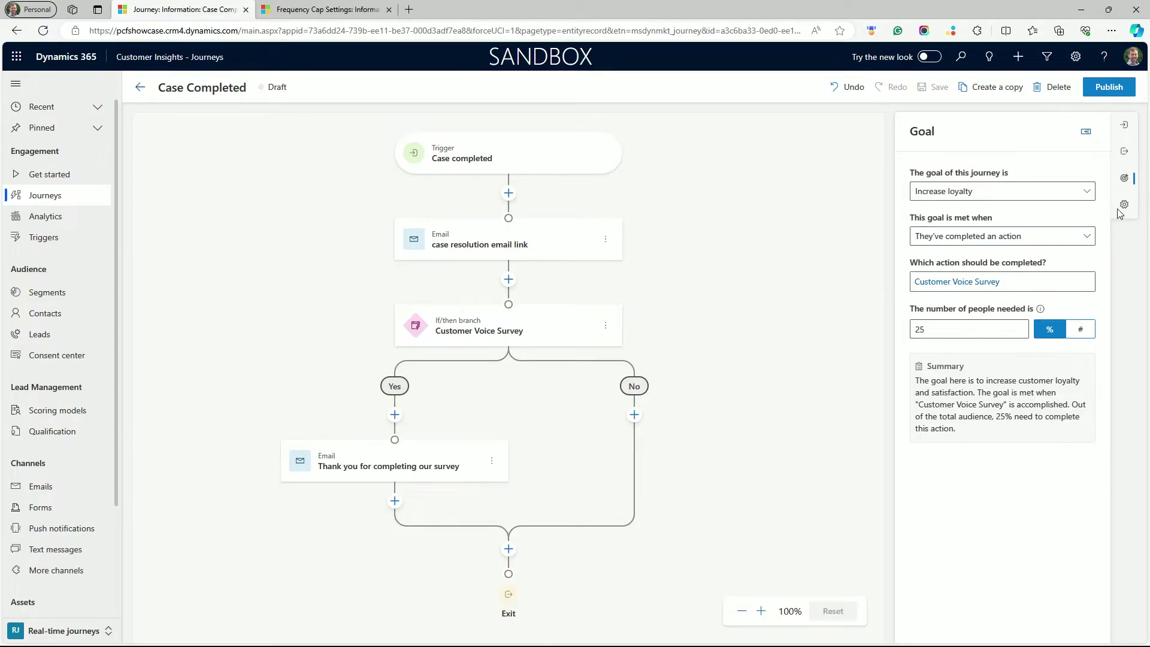
- Examine the journey's frequency cap options and the Frequency Cap Limit settings per channel, and return to the journey
left_click(1133, 202)
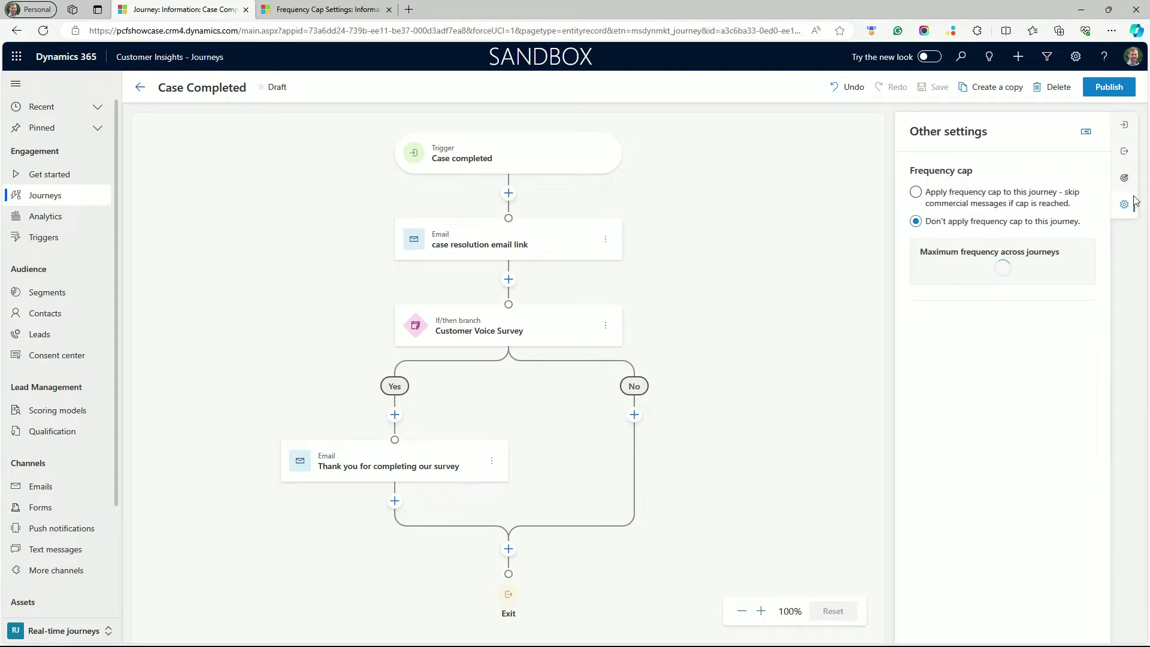
left_click(998, 202)
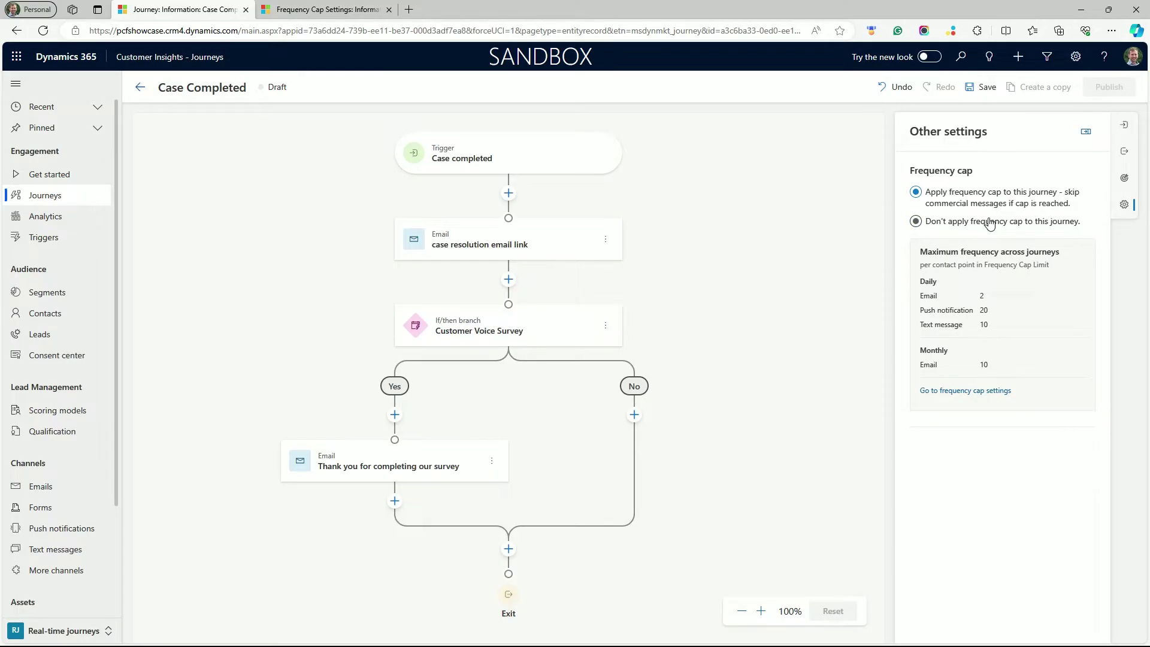
left_click(989, 224)
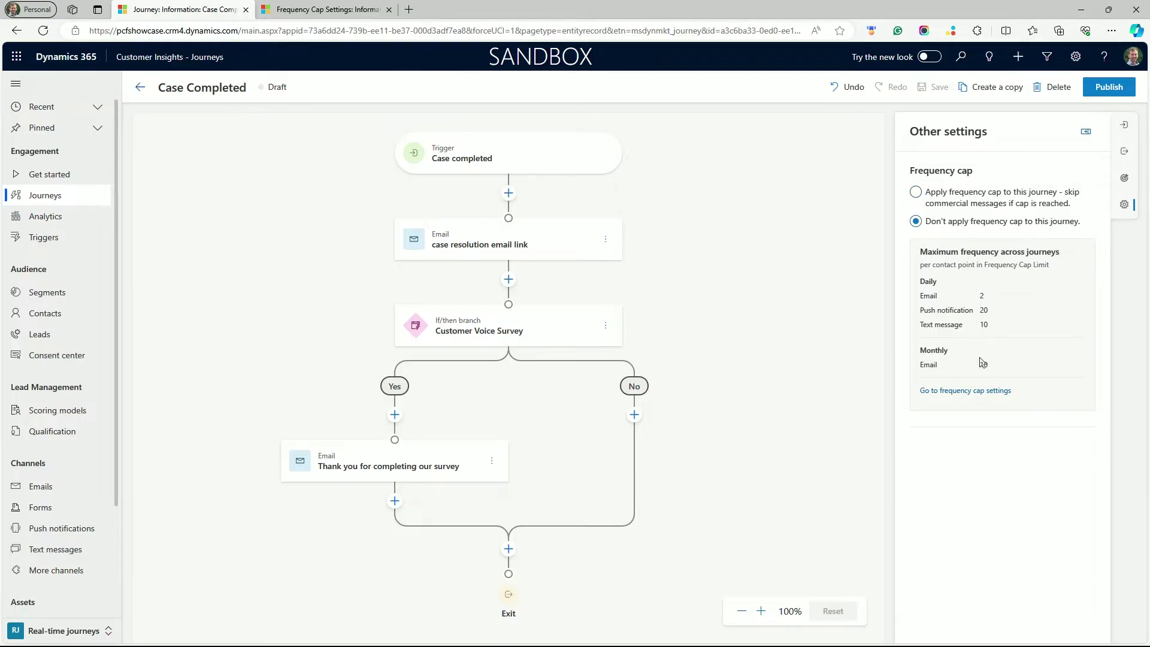
left_click(982, 392)
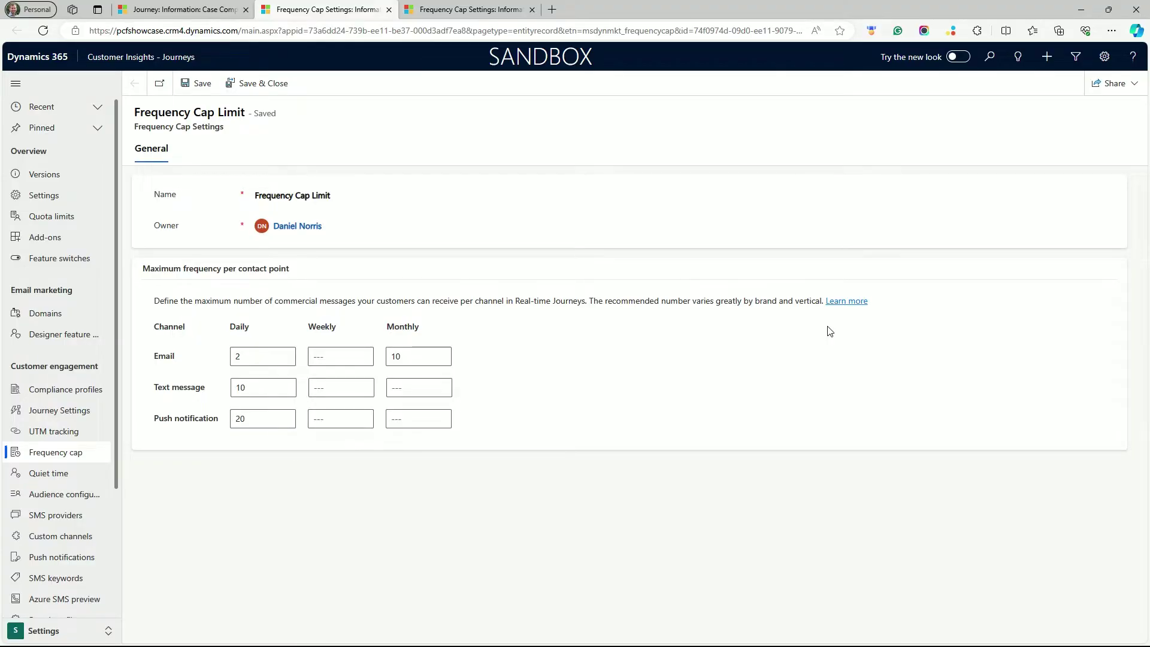
key("ctrl+shift+Tab")
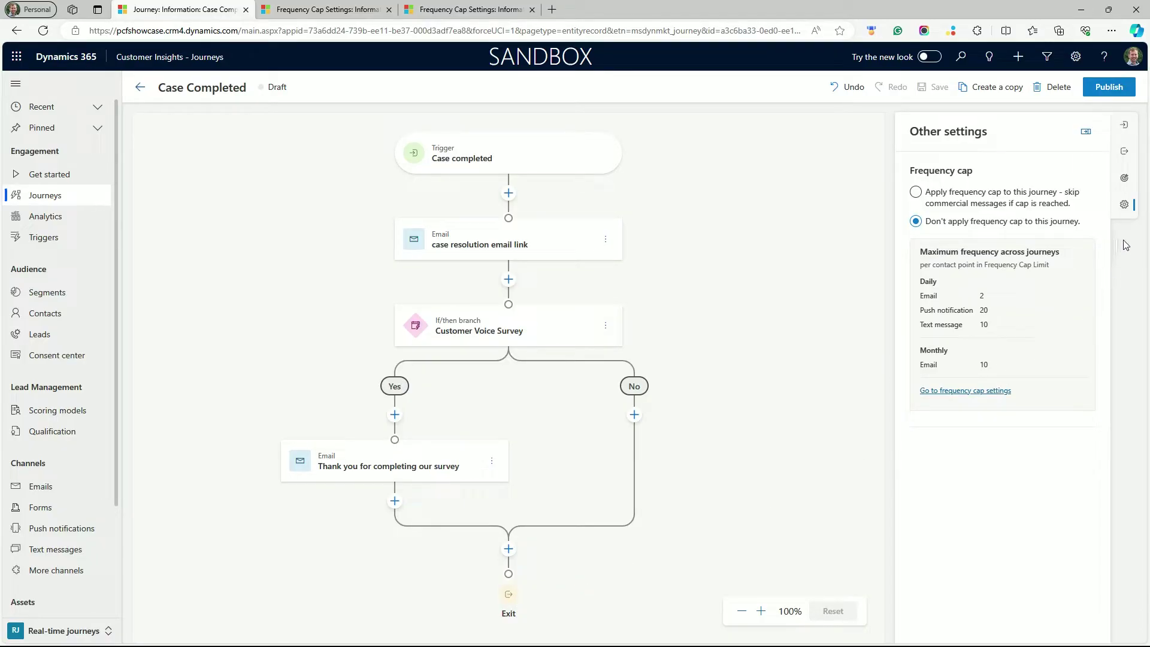
- Set the Customer Voice Survey trigger as an alternate exit for the Case Completed journey
left_click(1124, 154)
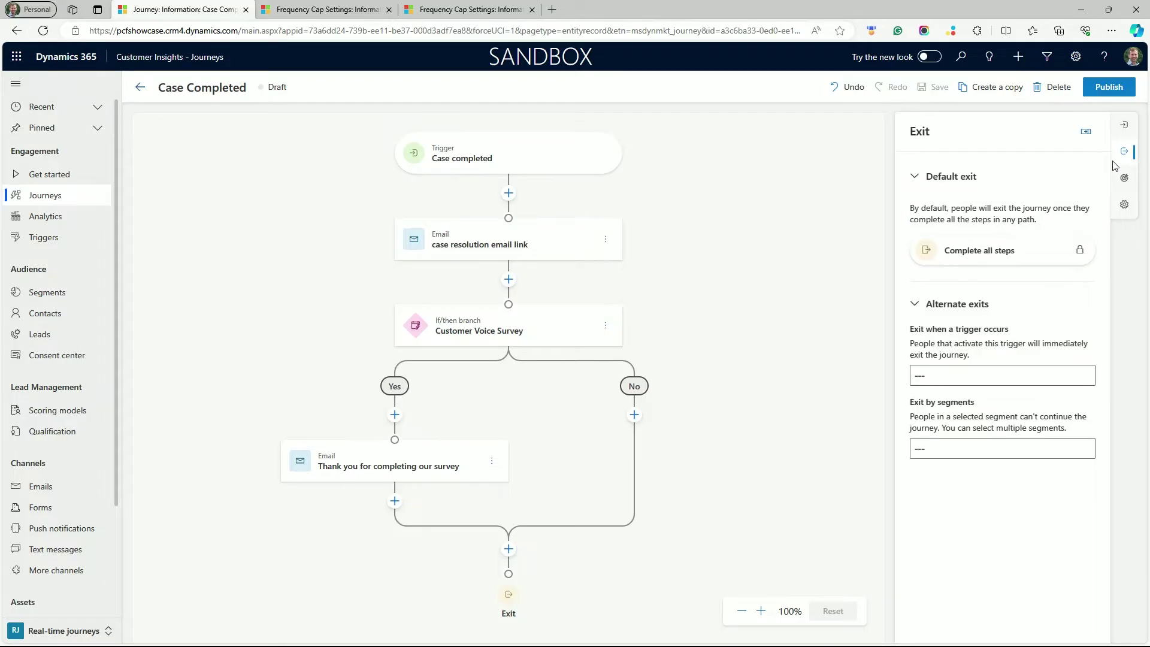
left_click(940, 375)
type("custimer")
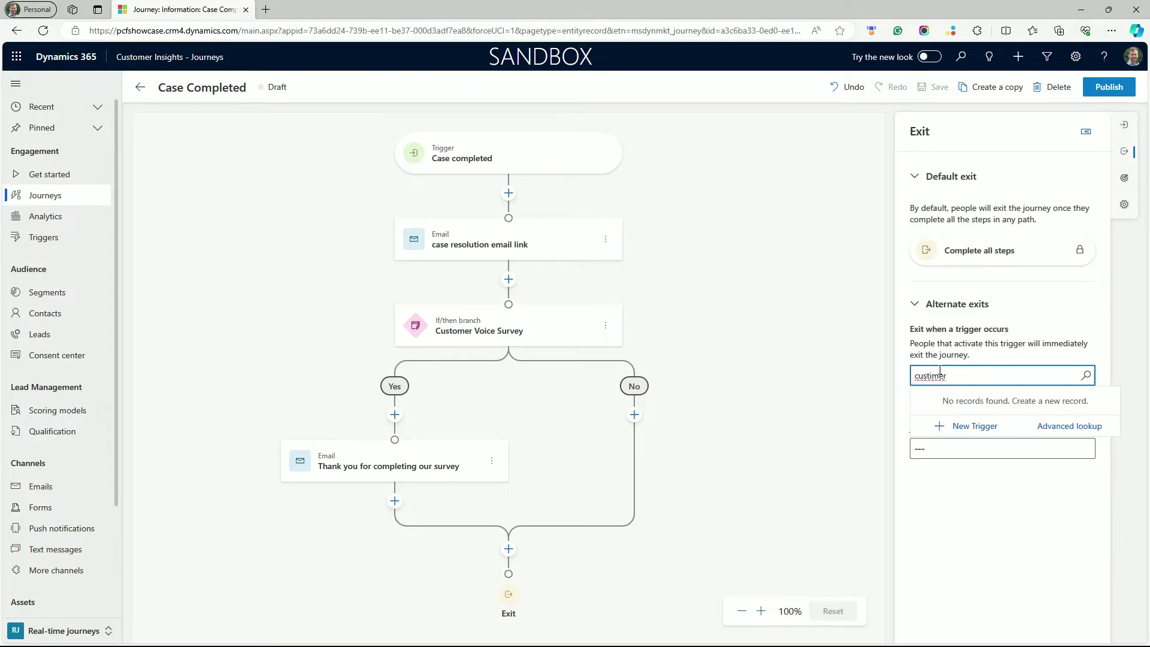
key("ctrl+BackSpace")
type("customer voice")
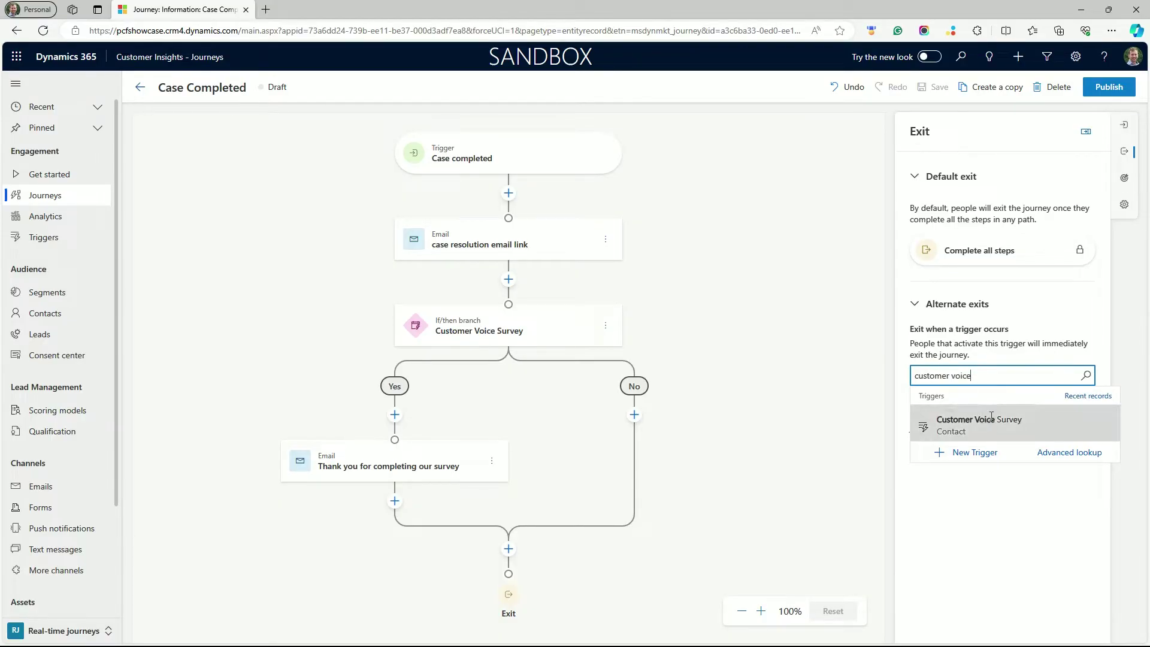
left_click(991, 419)
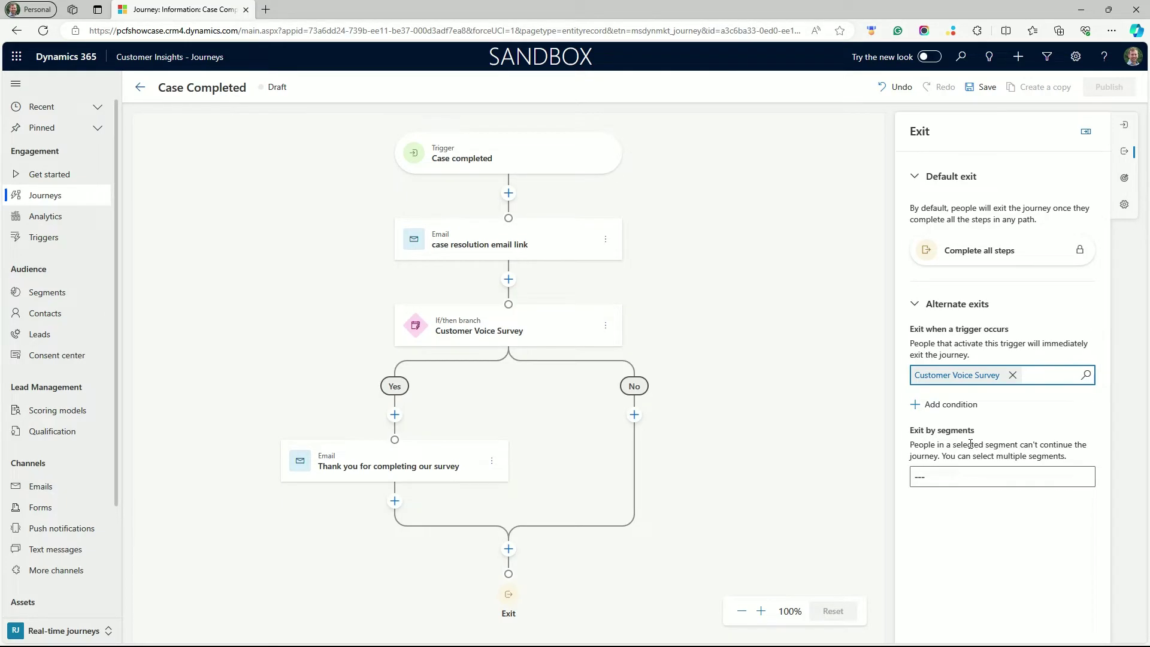
- Add the Low Interest Audience segment to the journey's exit by segments setting
left_click(957, 473)
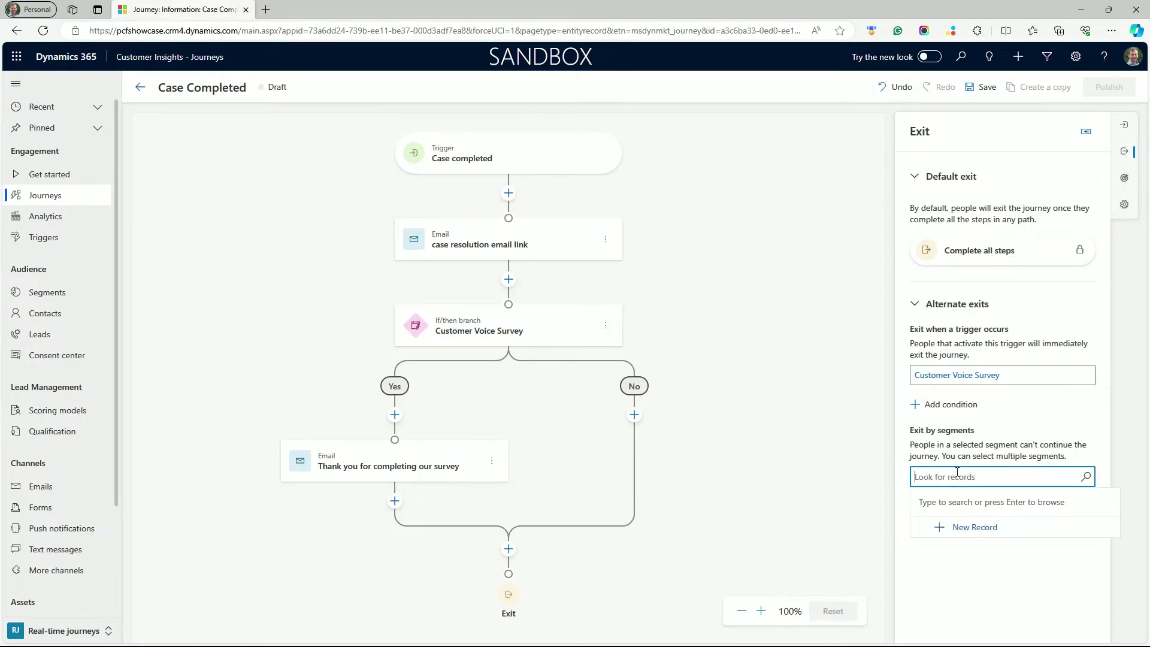
scroll(975, 418, "down", 1)
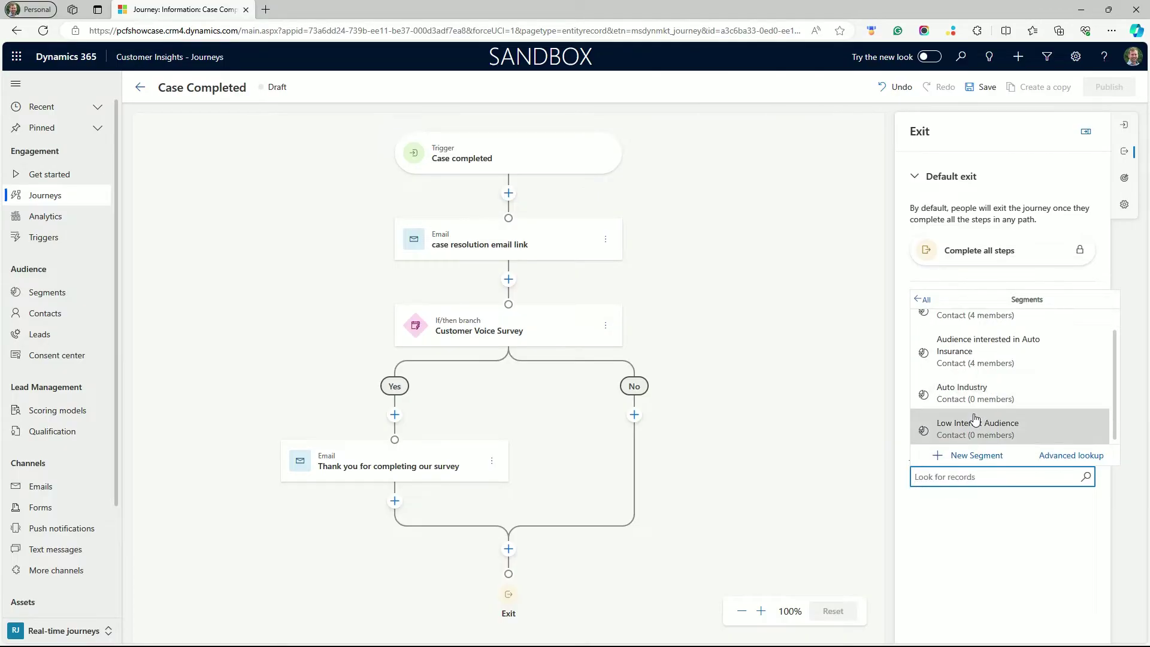
left_click(975, 420)
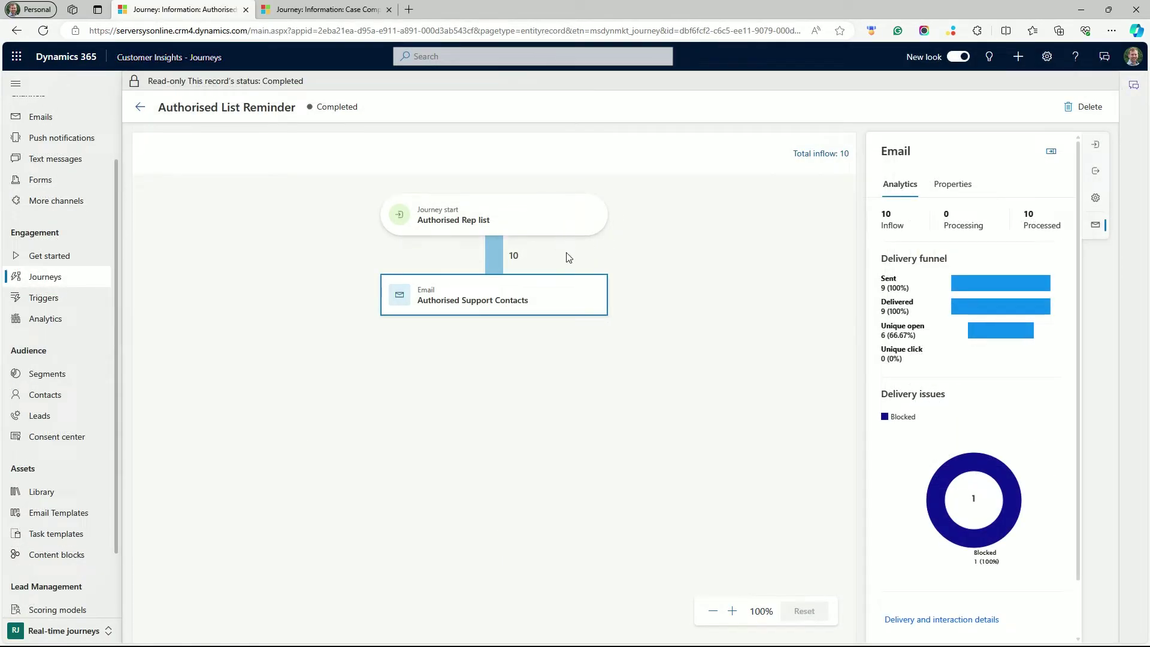
- Examine the journey name, journey status and journey goal filters of the journey analytics report
mouse_move(961, 461)
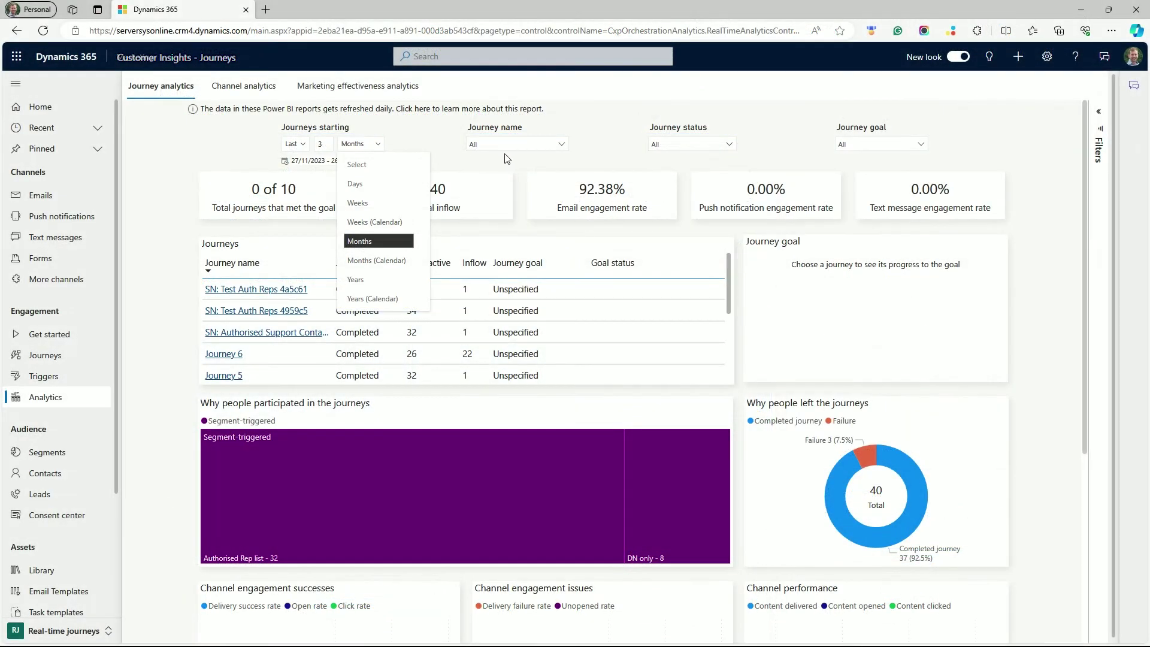
left_click(579, 150)
left_click(562, 144)
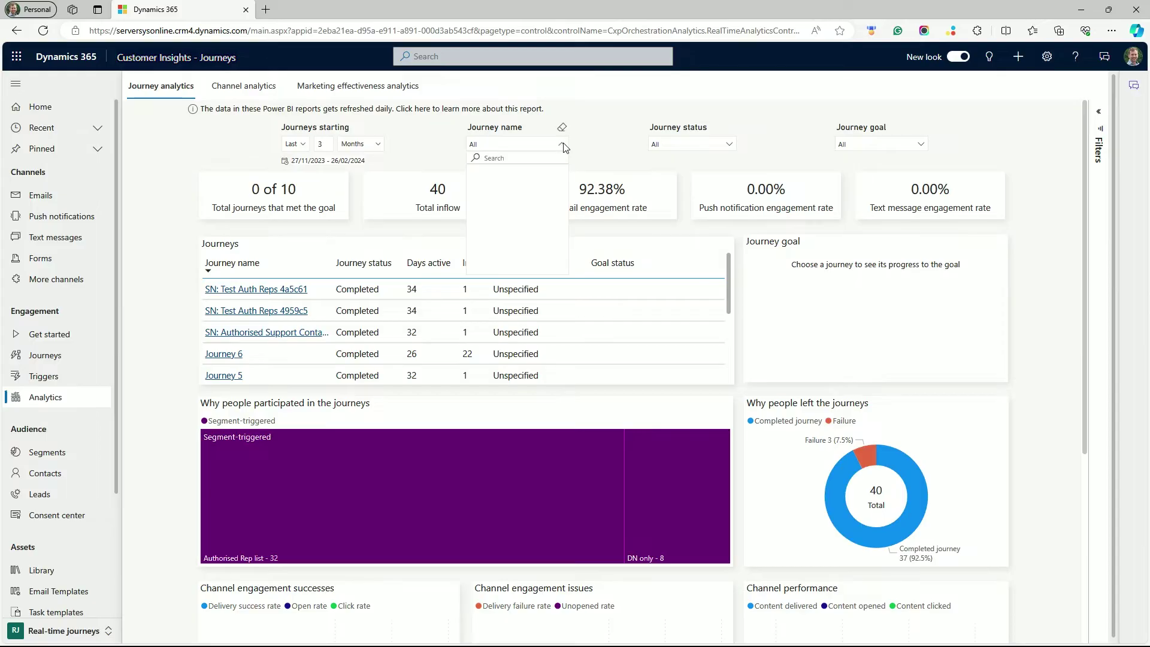
left_click(586, 145)
left_click(730, 145)
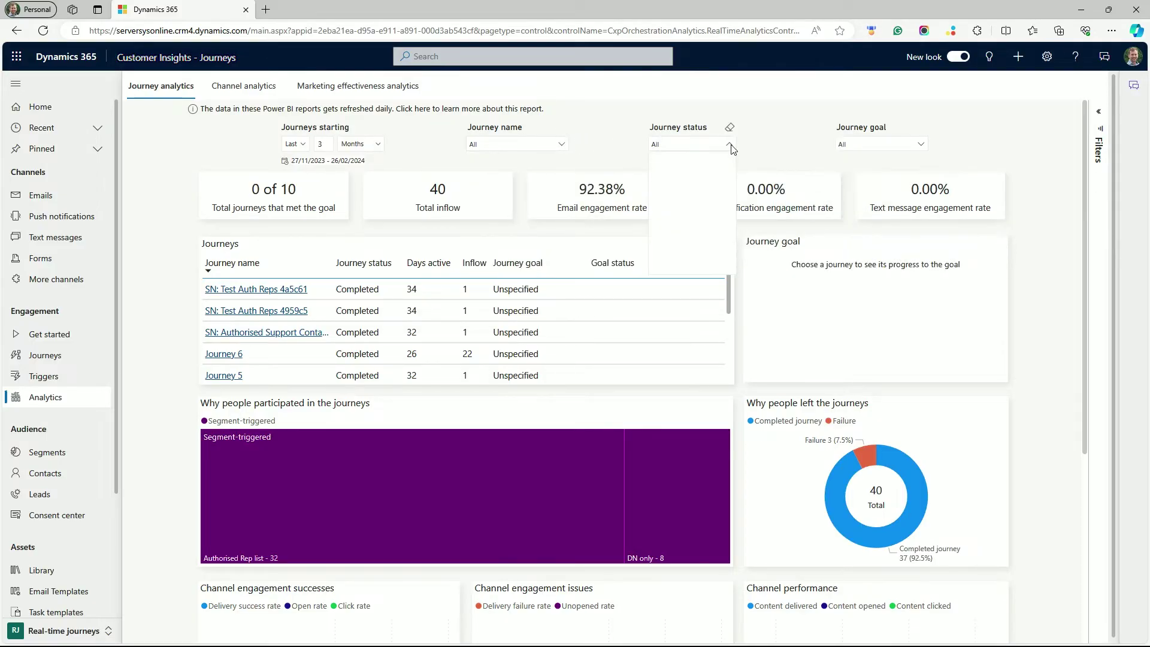
left_click(730, 146)
left_click(920, 145)
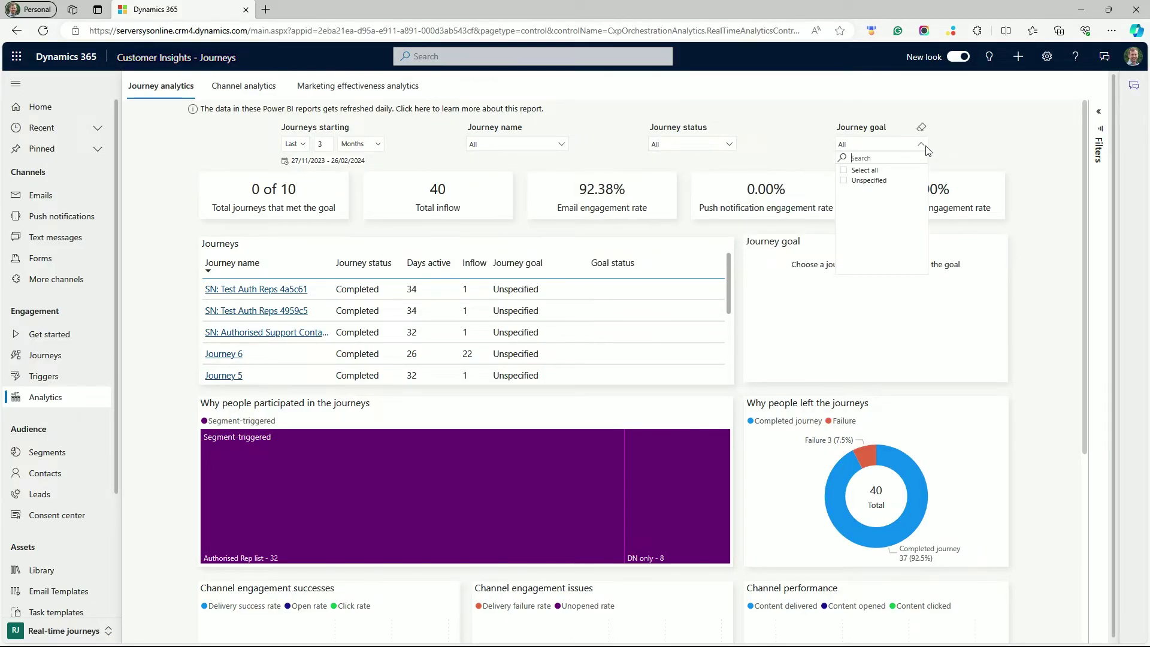
left_click(921, 146)
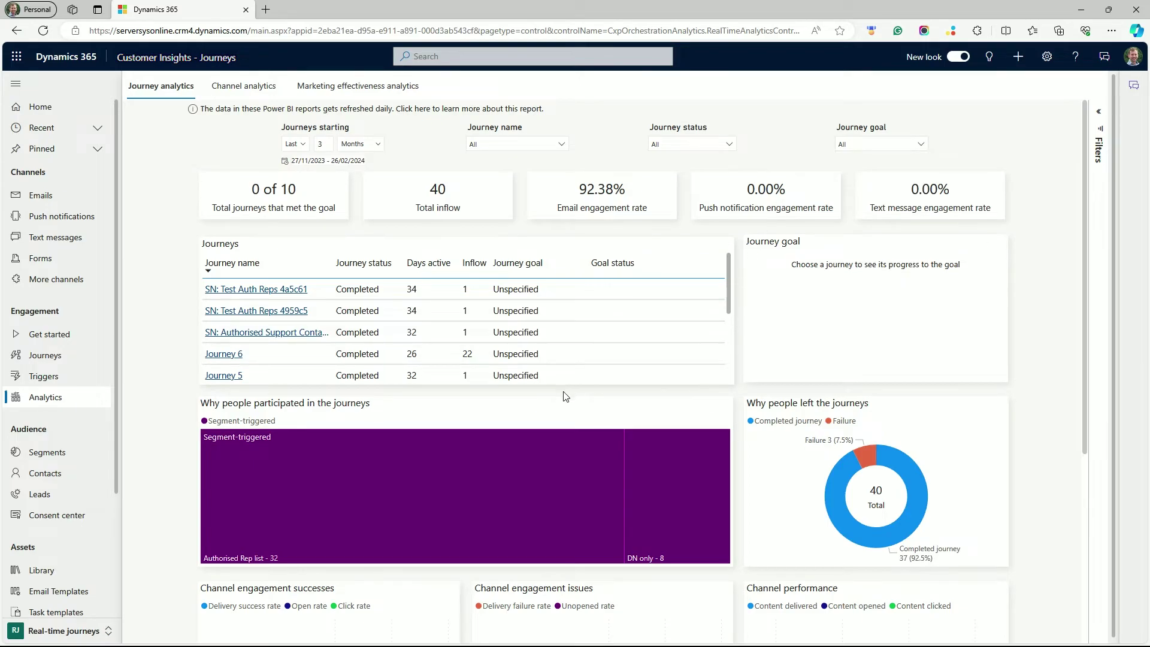
- Examine the enlarged "Channel engagement successes" and "Why people left the journeys" charts, plus the latter's additional options
scroll(563, 395, "down", 2)
scroll(563, 396, "down", 5)
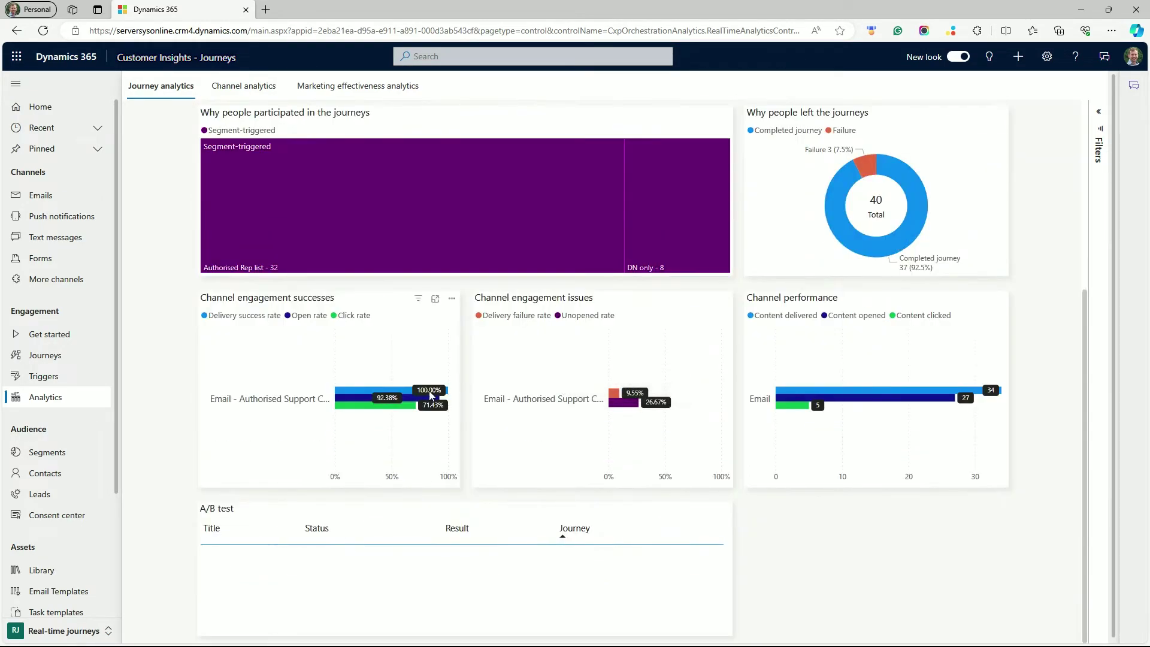
left_click(435, 299)
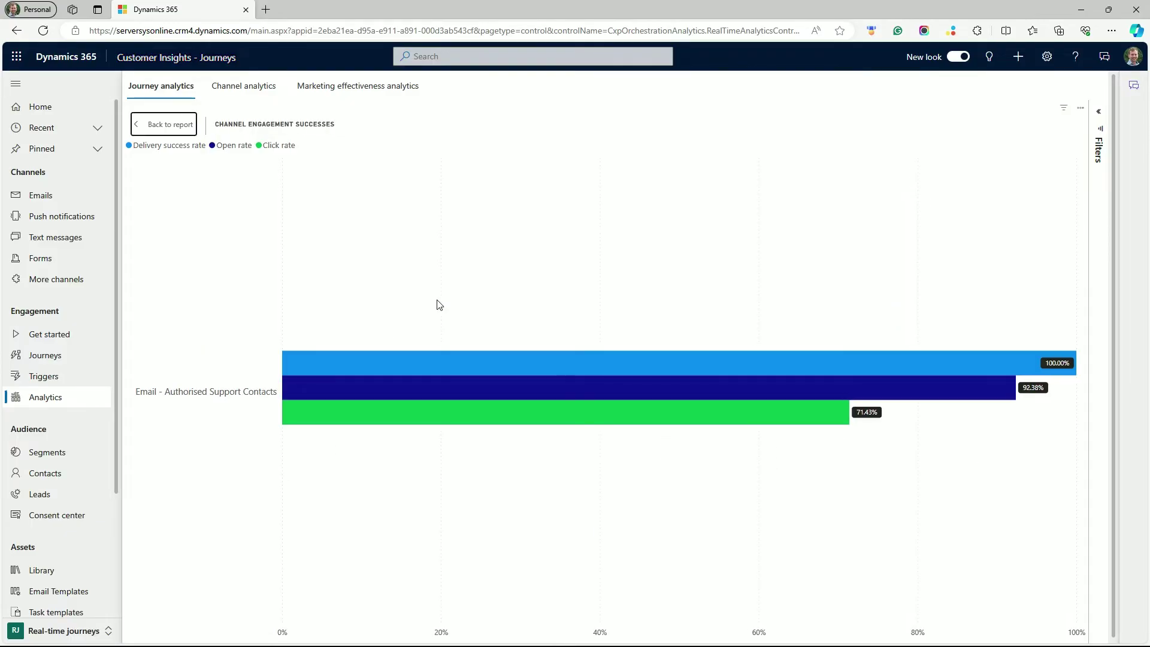
left_click(155, 126)
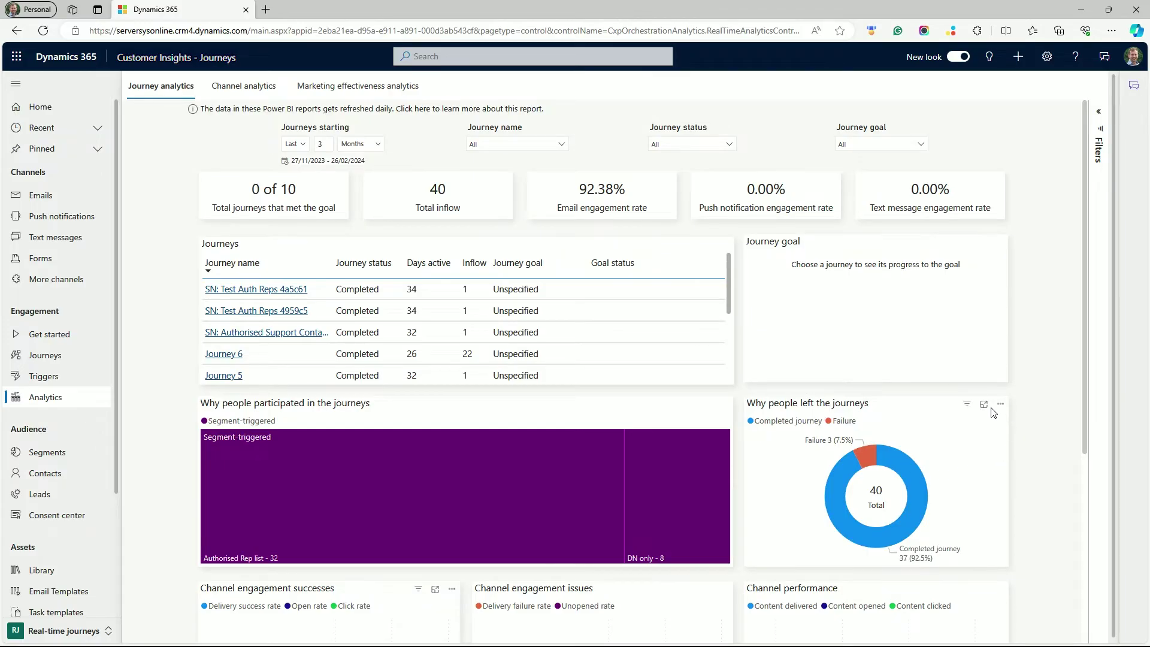
left_click(984, 404)
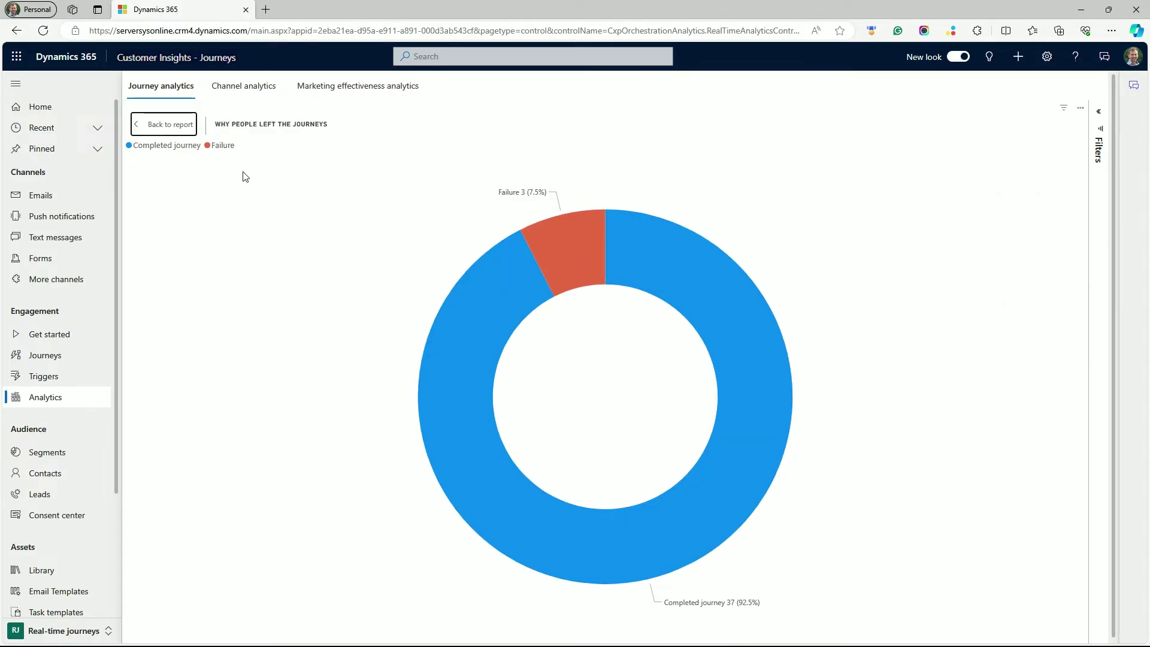
left_click(169, 128)
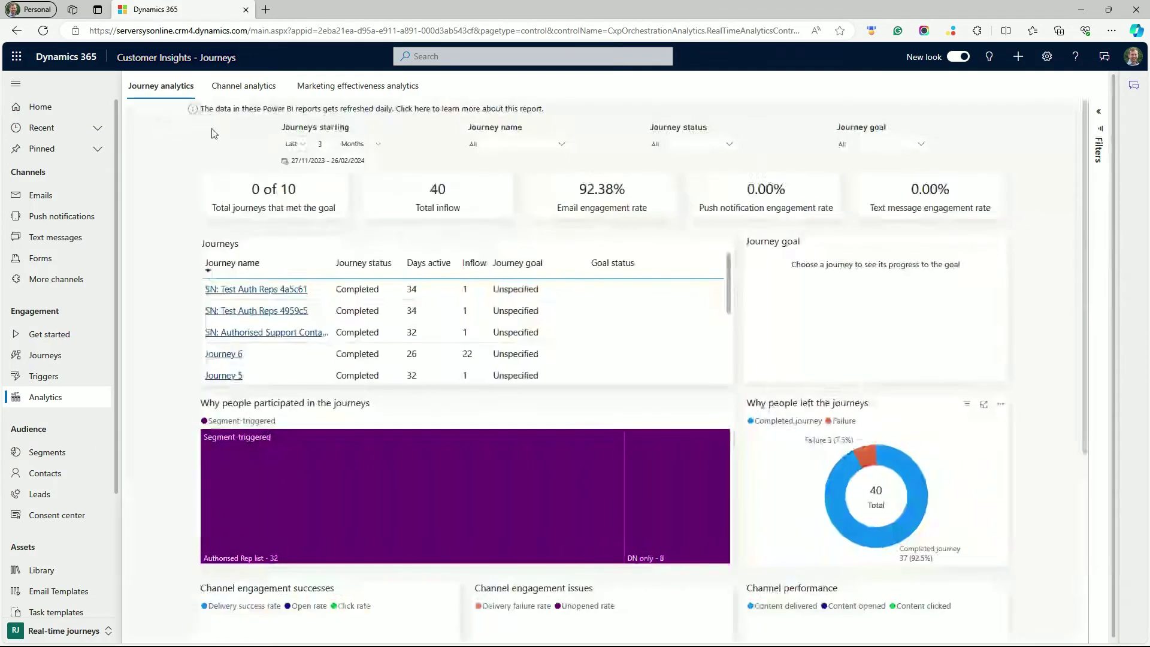
left_click(1000, 405)
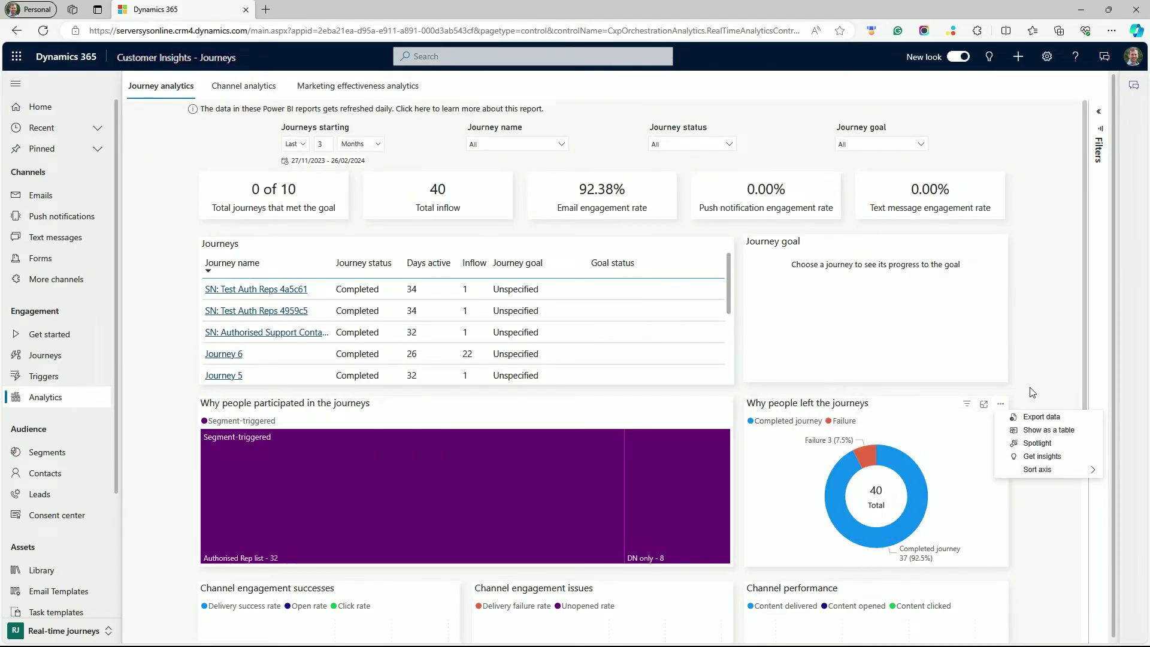
key("Escape")
- Examine the channel analytics report, including customer engagement, delivery successes and delivery issues
scroll(707, 497, "down", 5)
scroll(704, 486, "up", 4)
scroll(703, 484, "up", 2)
left_click(243, 85)
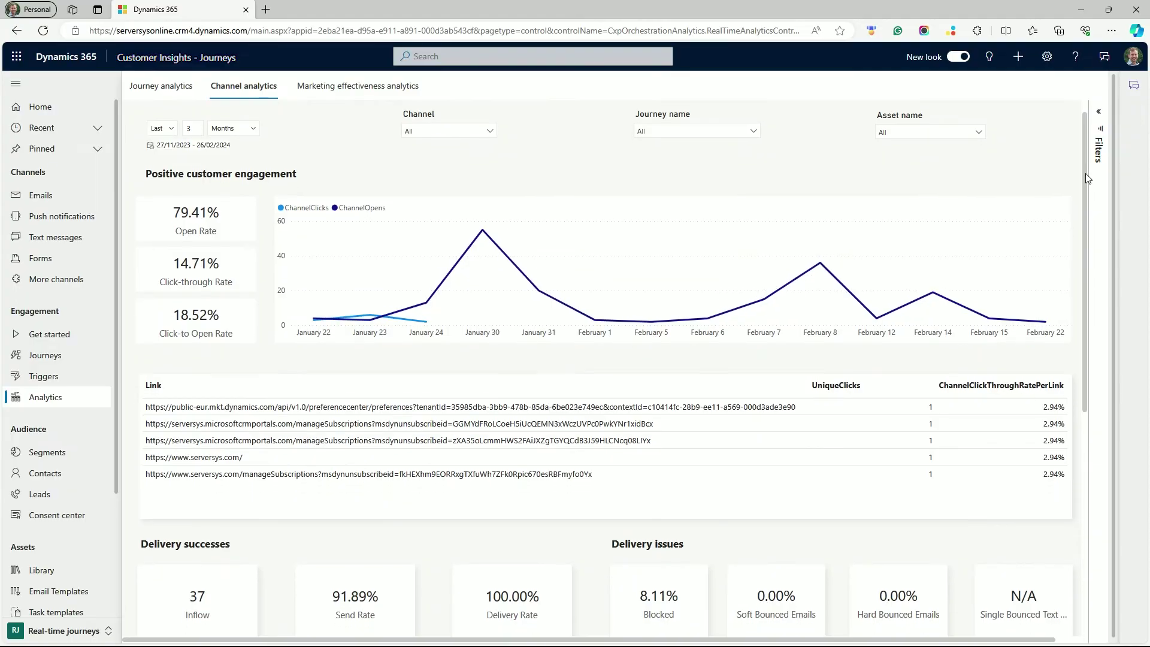
left_click_drag(1085, 198, 1094, 385)
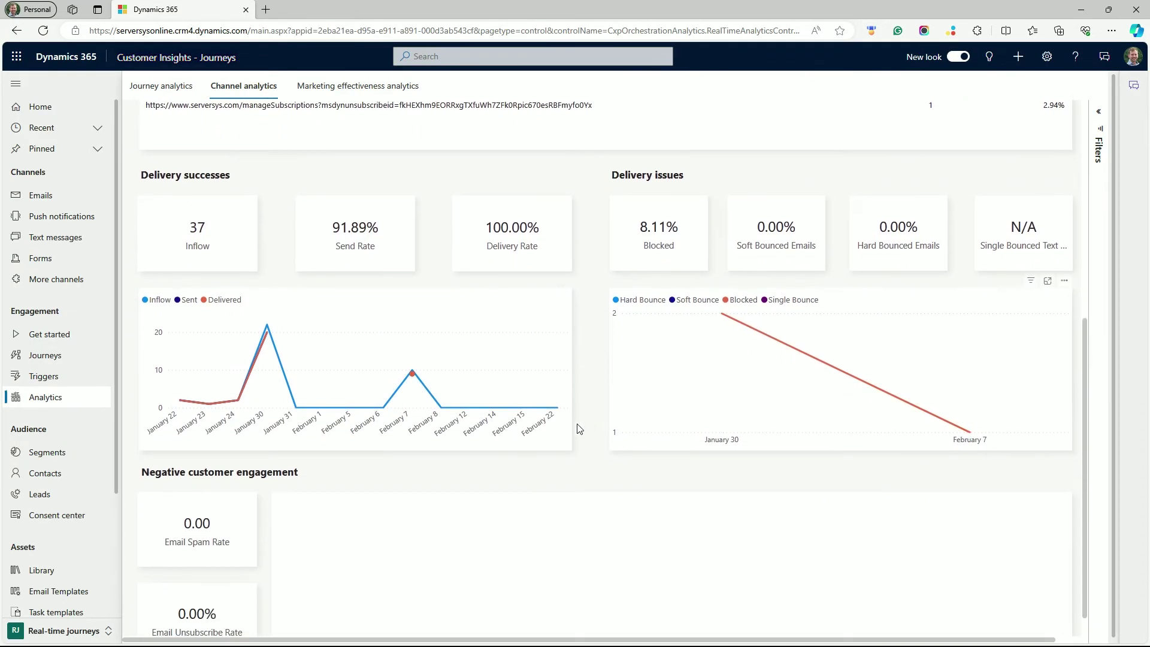
- Examine the channel delivery results for January 30 and February 7 by filtering the report from the delivery issues chart
scroll(519, 417, "down", 1)
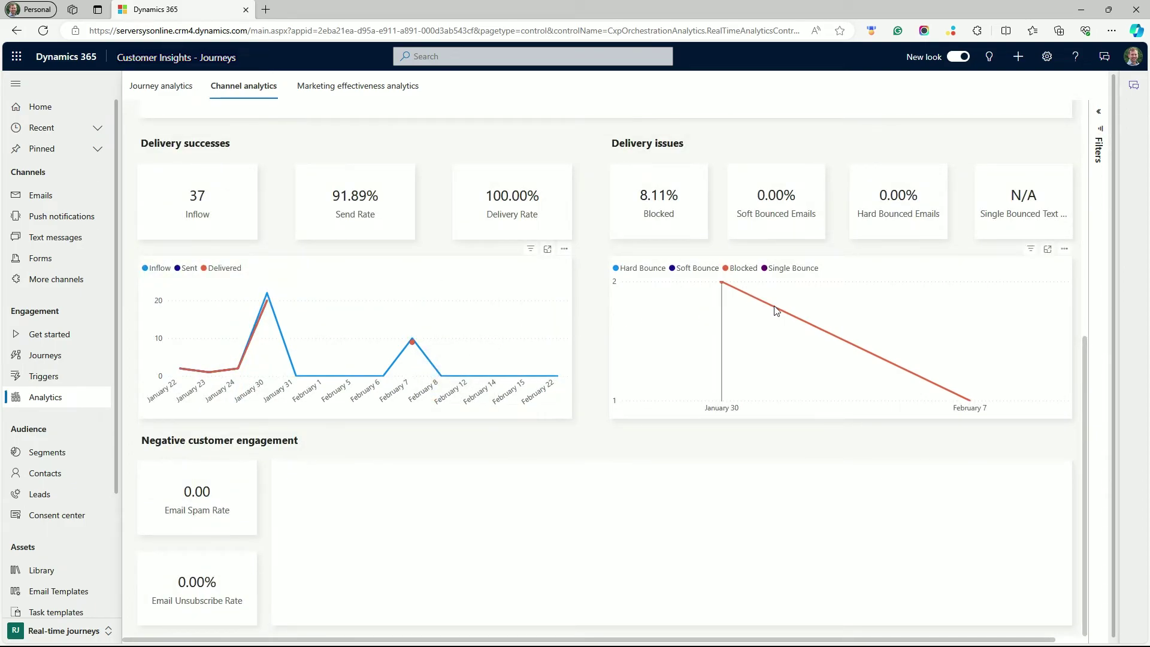
left_click(796, 319)
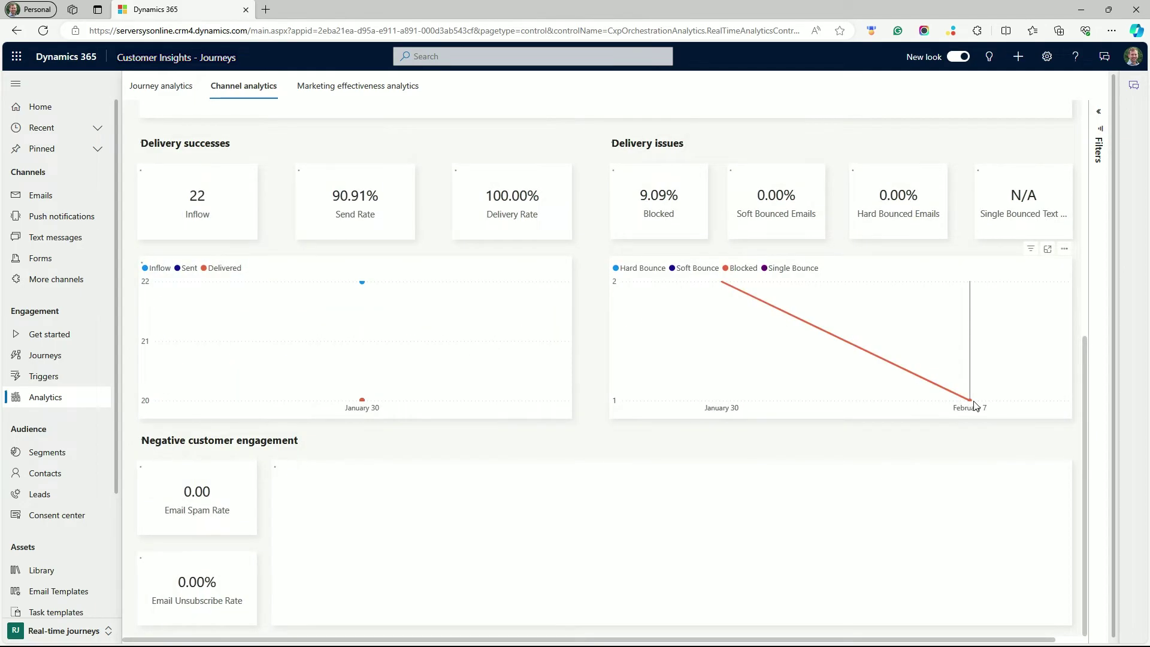
left_click(973, 404)
scroll(964, 392, "up", 5)
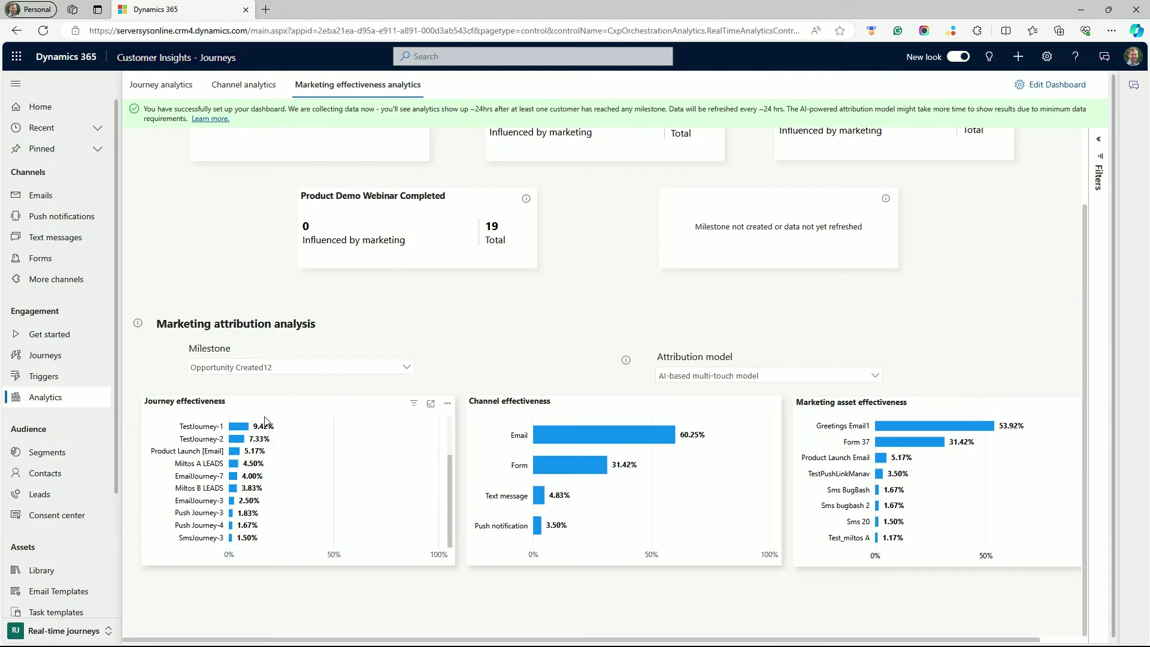
- Examine the milestone and attribution model options of the marketing attribution analysis in the marketing effectiveness report
left_click(407, 366)
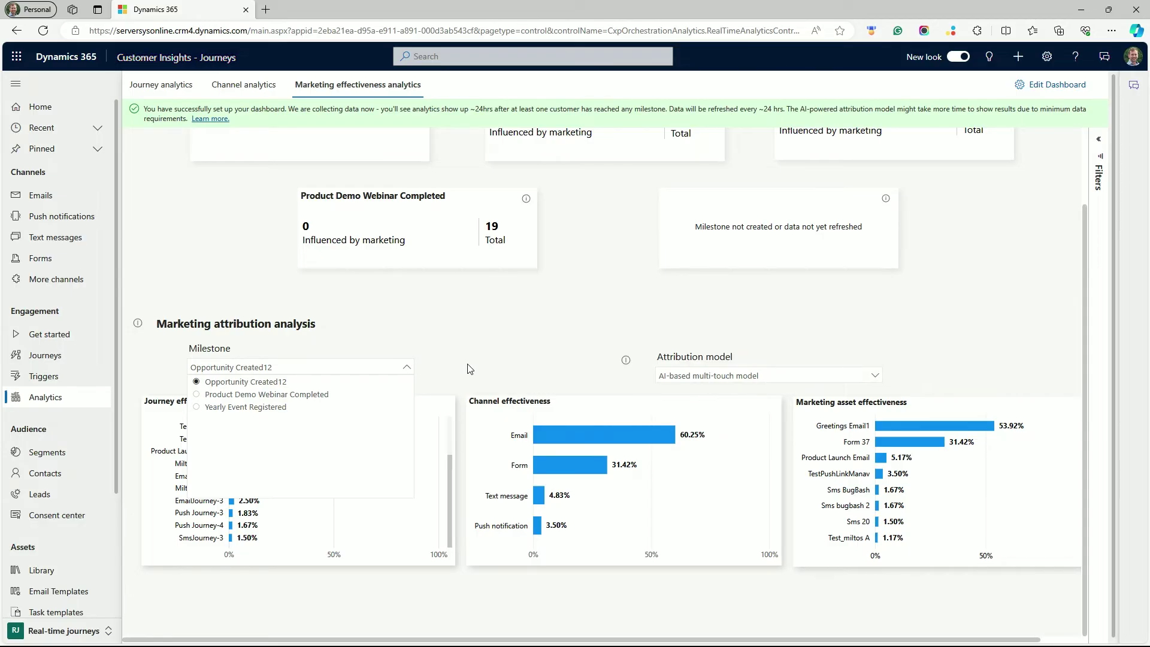
left_click(881, 379)
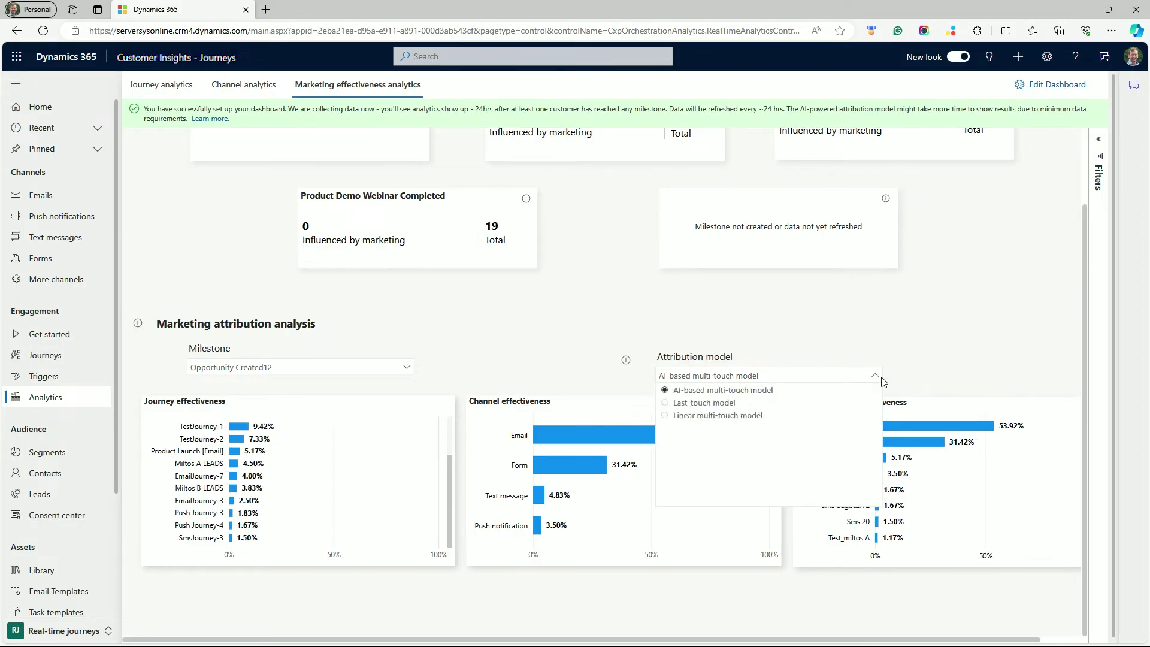
left_click(881, 379)
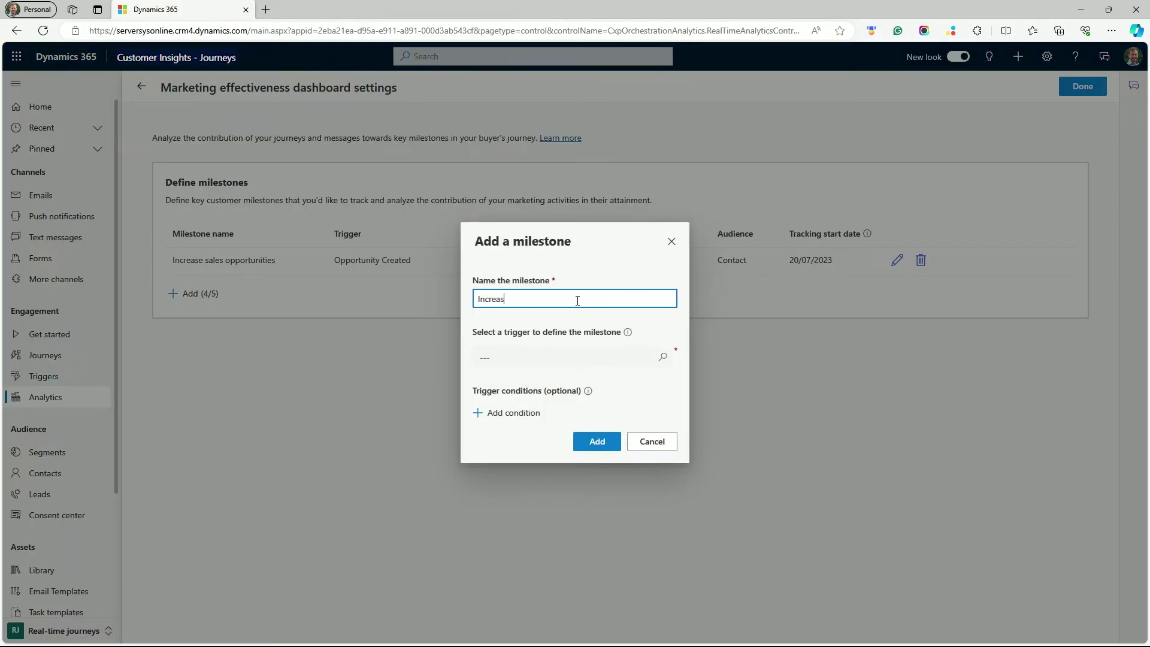
- Add a milestone named Increase Loyalty, defined by the Marketing Form Submitted trigger with Contact as its audience
type("e Loyalty")
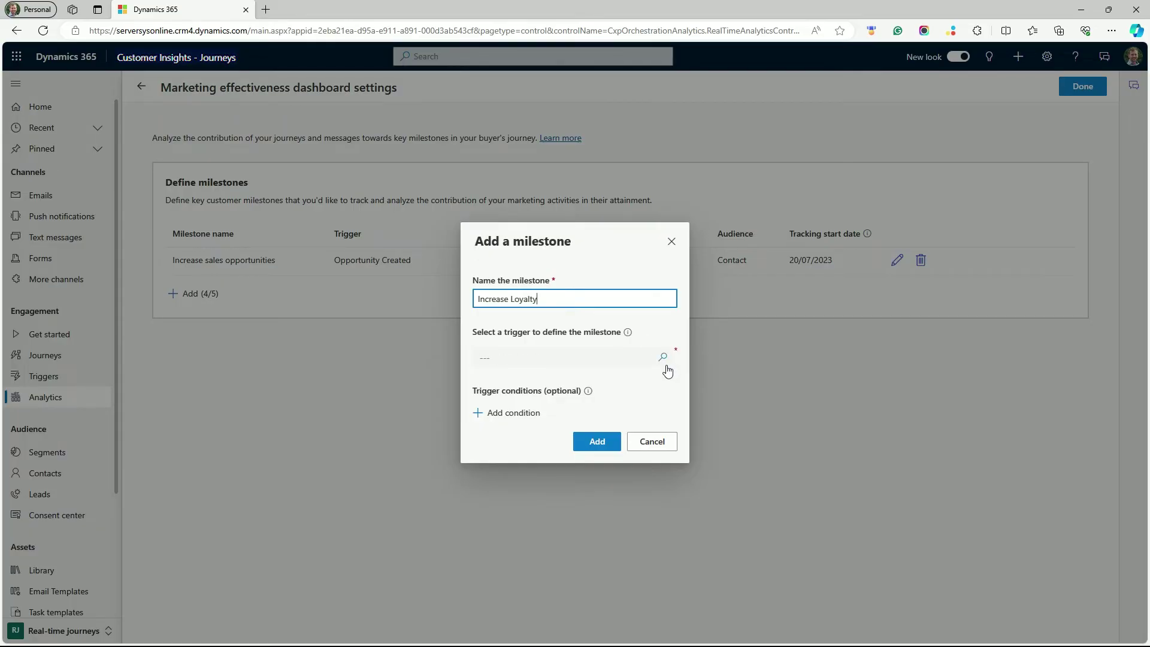
key("Tab")
left_click(504, 360)
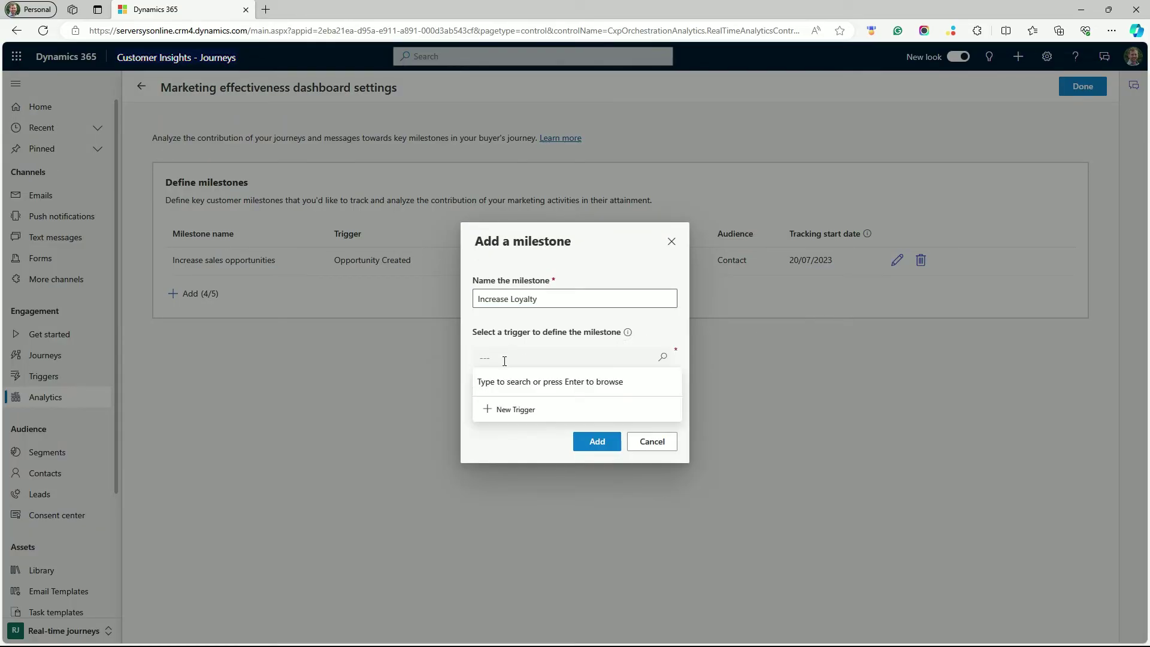
left_click(661, 358)
left_click_drag(675, 400, 673, 469)
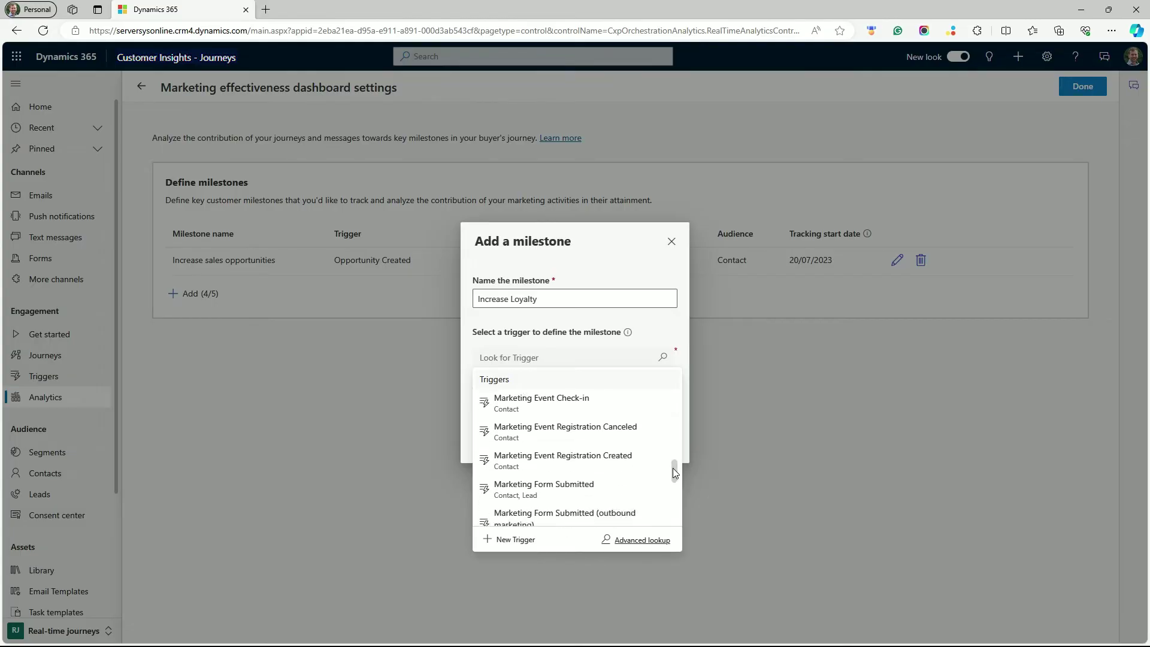
left_click(621, 481)
left_click(599, 376)
left_click(595, 393)
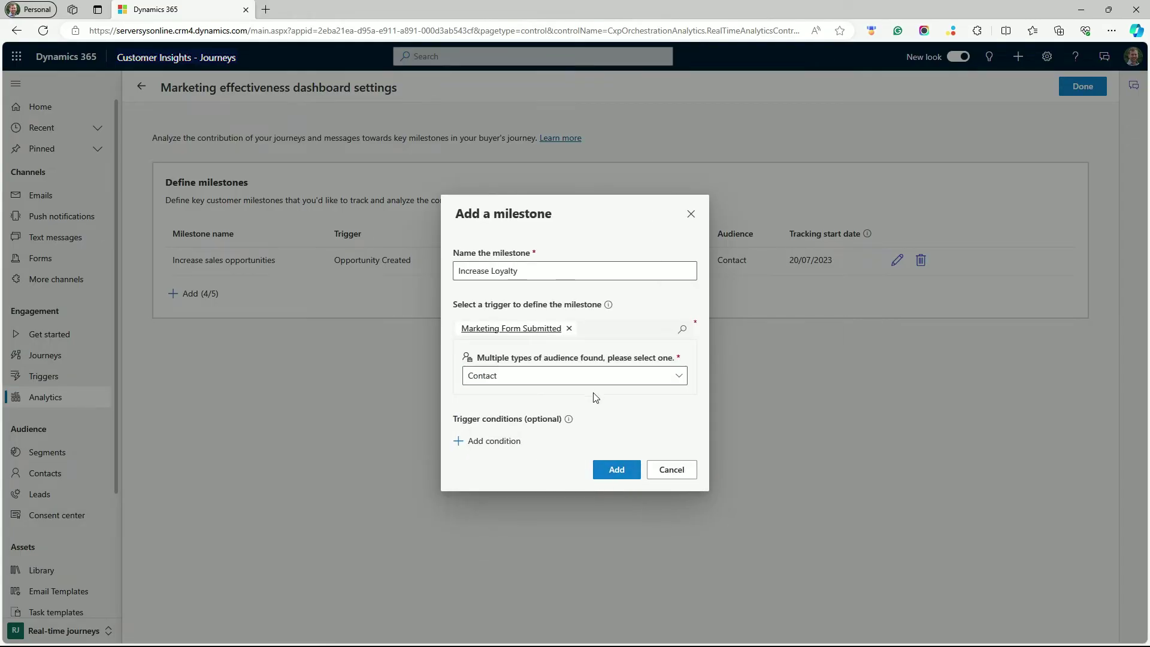
left_click(615, 470)
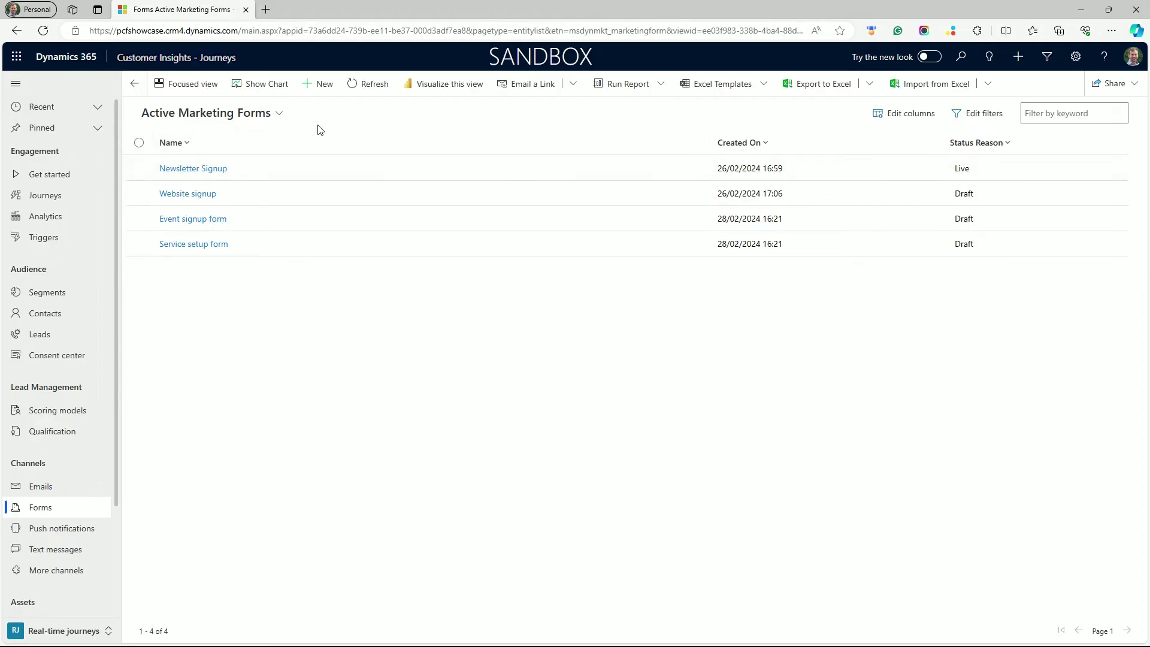
- Create a new marketing form named Form 1 for the Contact audience, using the second Newsletter Signup template
left_click(321, 92)
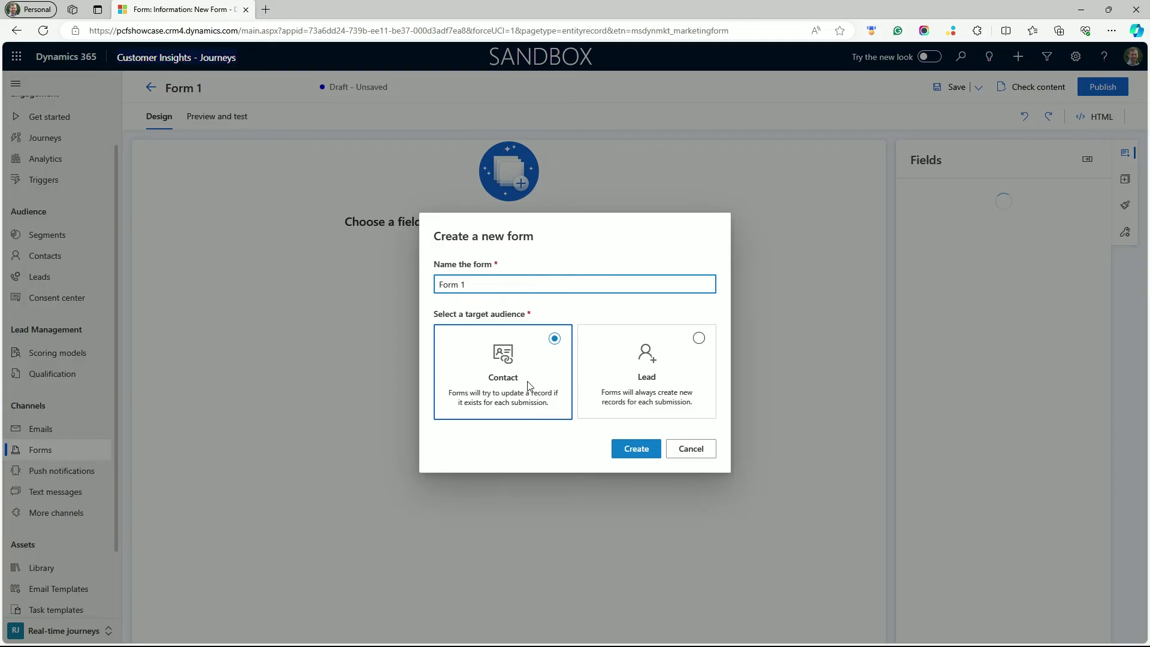
left_click(636, 449)
scroll(638, 312, "down", 3)
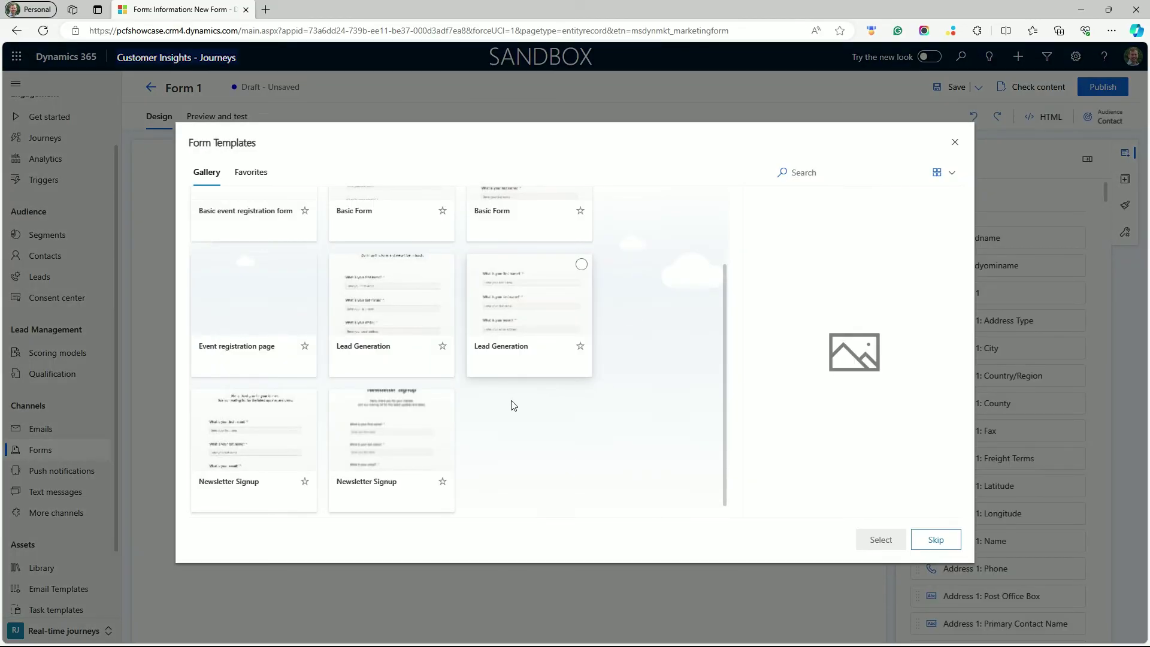
left_click(391, 424)
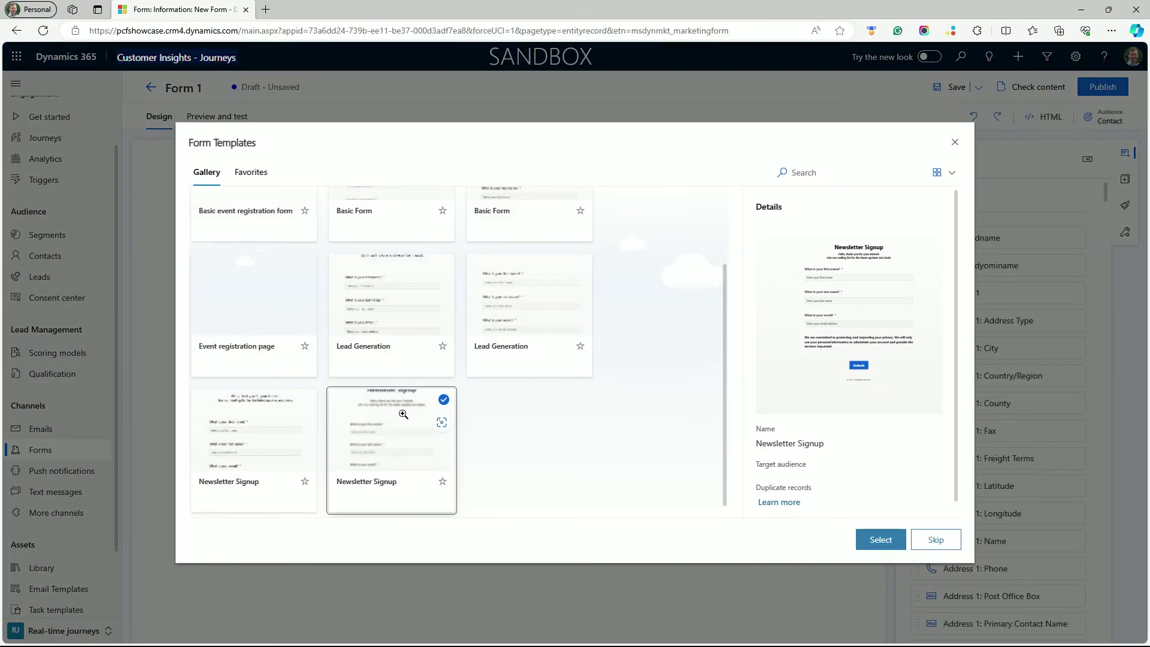
left_click(885, 540)
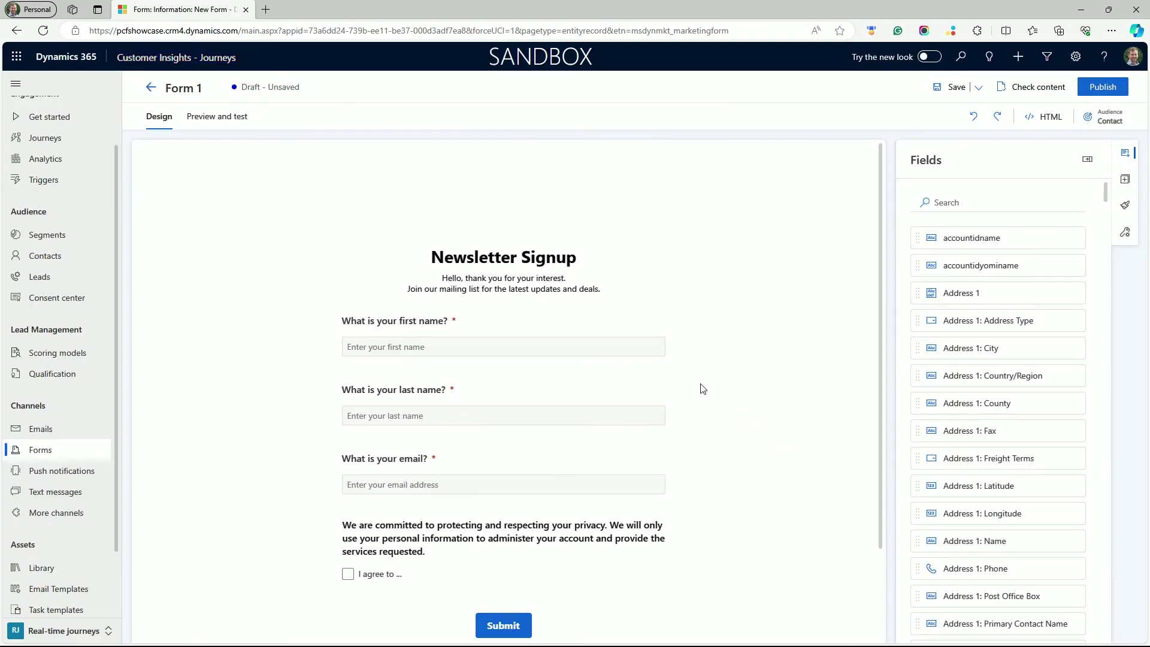
- Examine the email field's settings in the form, including its contact mapping, placeholder text and required option
left_click_drag(879, 336, 881, 374)
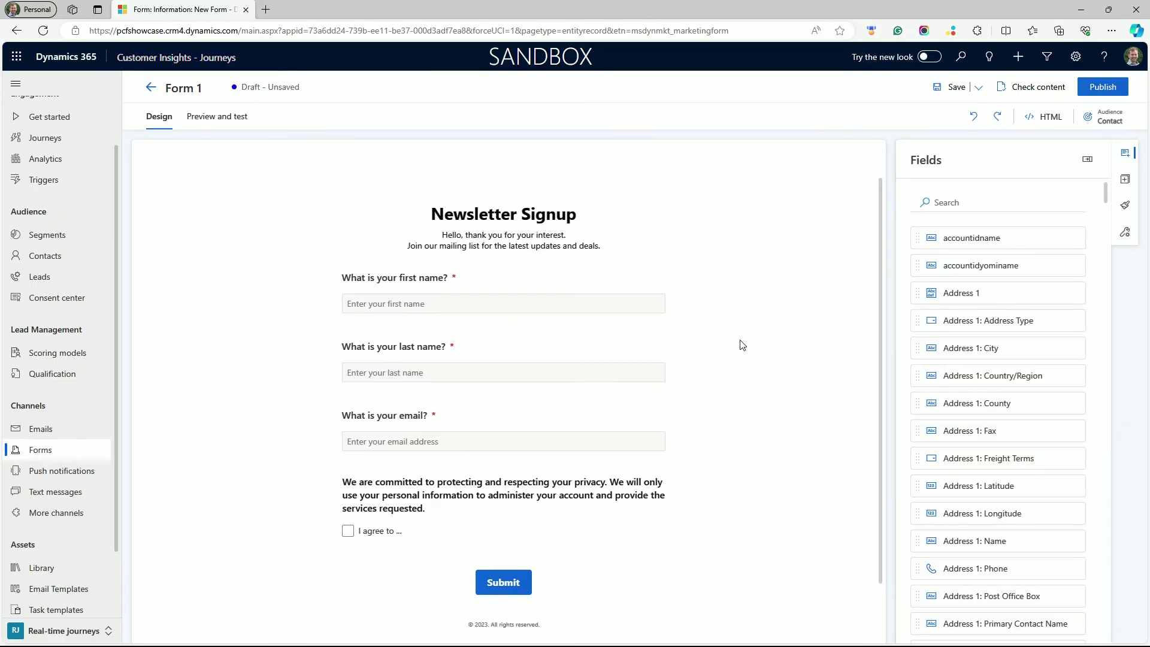
left_click(642, 441)
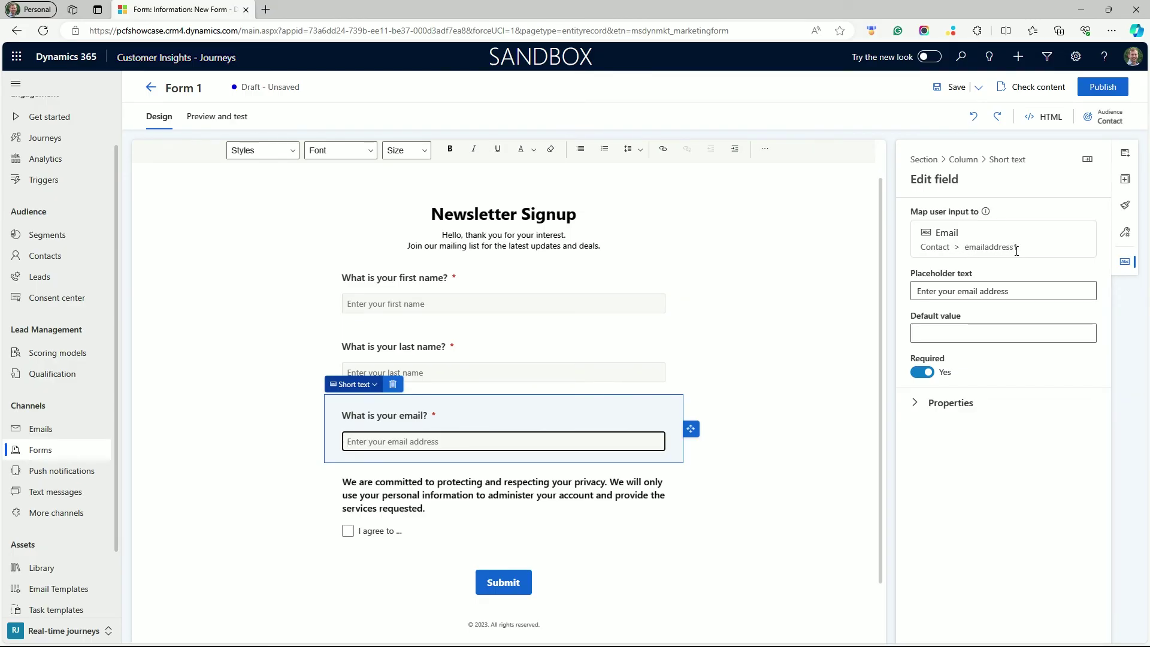
left_click(836, 303)
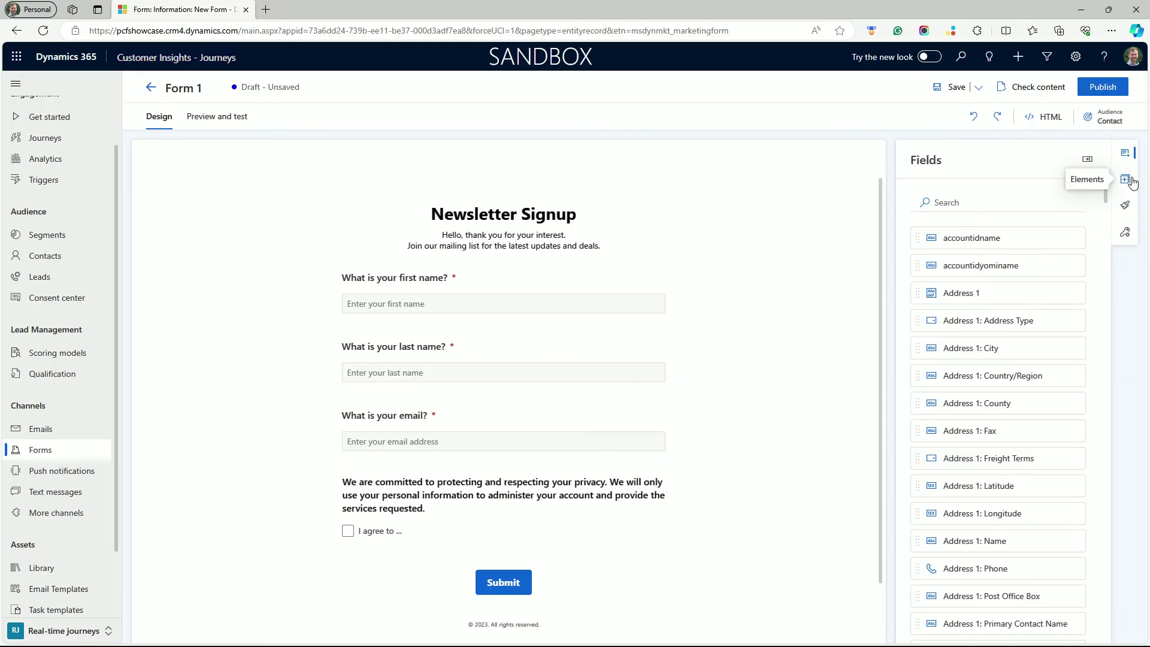
- Insert an image placeholder between the form's intro text and the first name field, with a divider directly below it
left_click(1124, 179)
left_click_drag(998, 237, 552, 290)
left_click(821, 309)
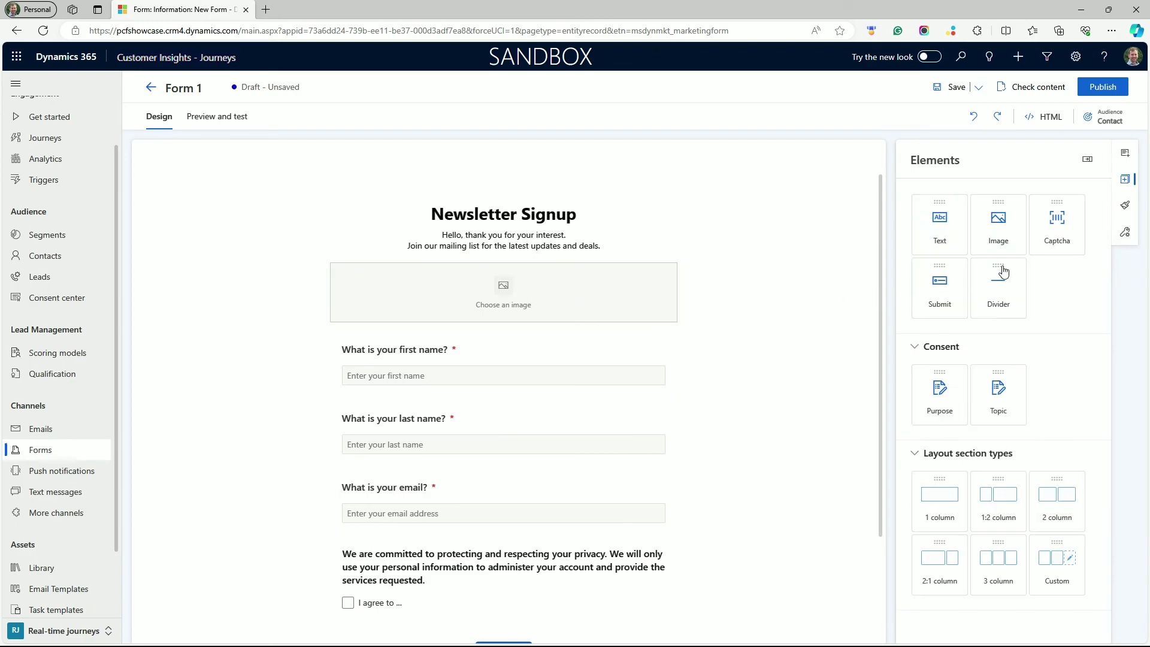
left_click_drag(998, 286, 623, 334)
left_click(777, 337)
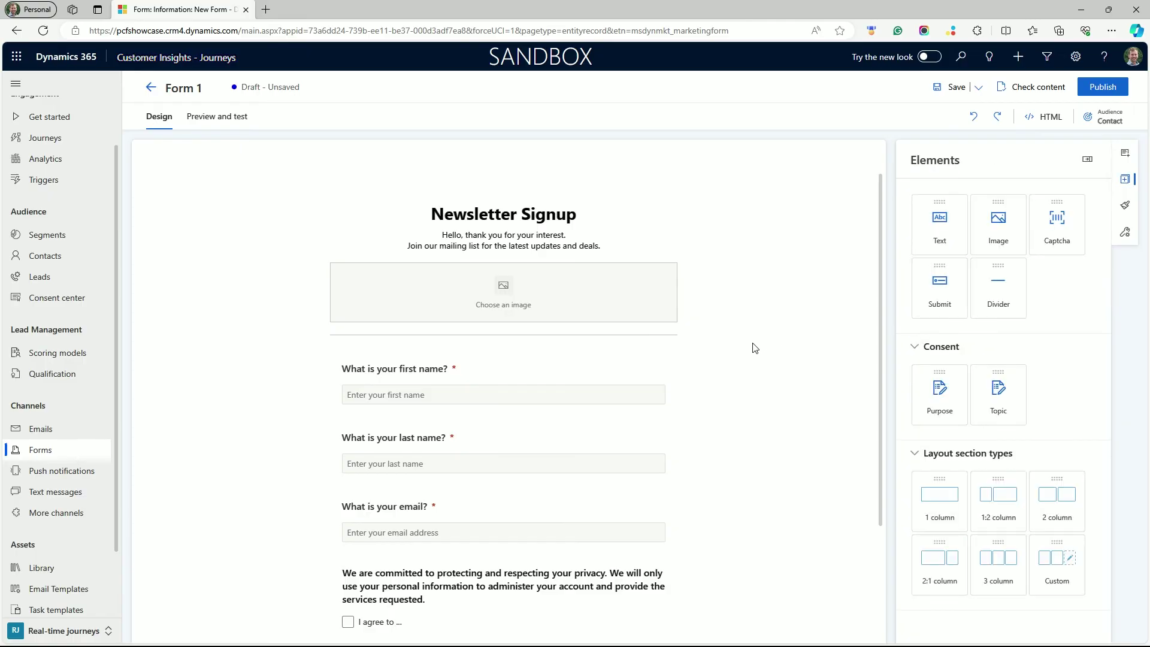
scroll(593, 425, "down", 2)
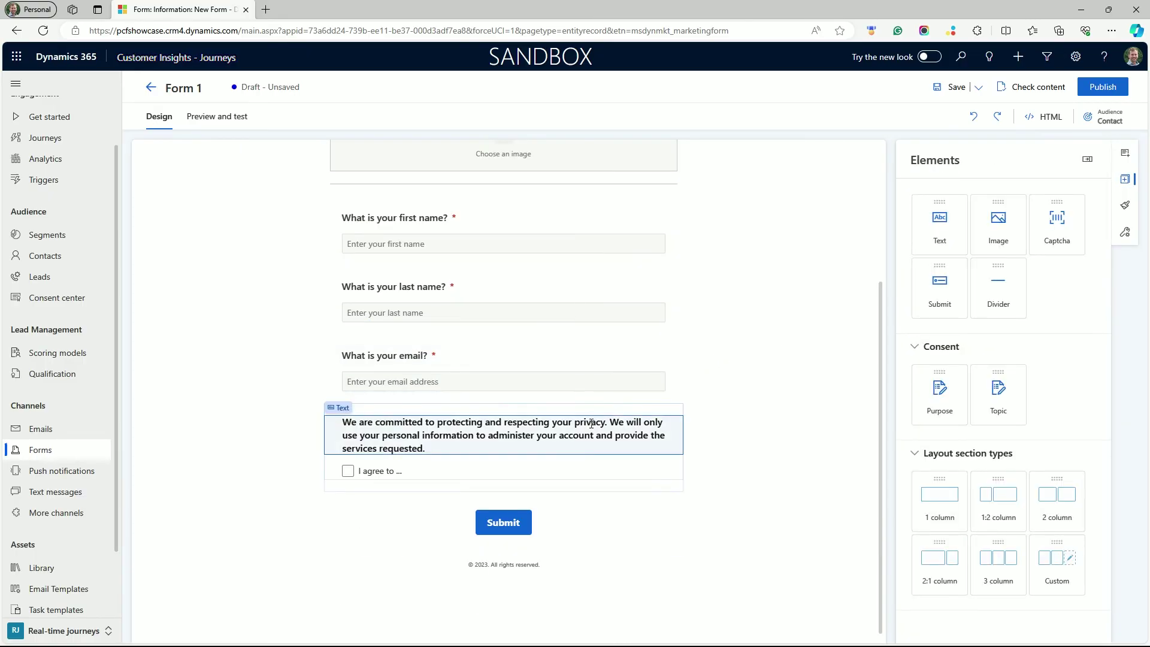
scroll(591, 426, "up", 3)
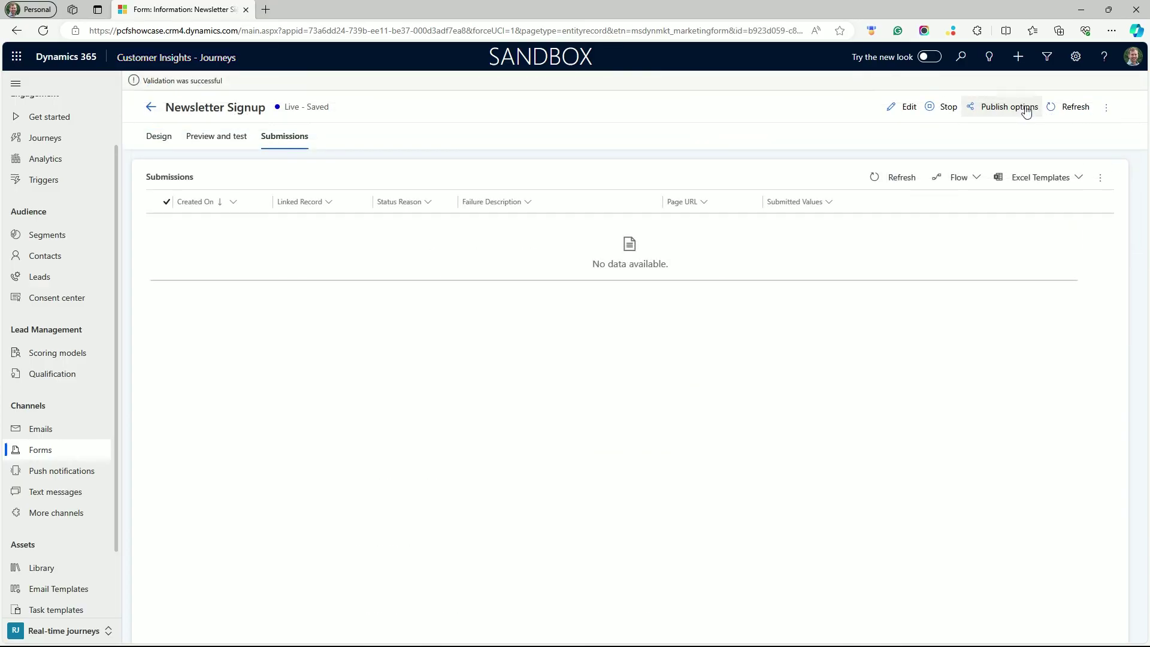
- Copy the JavaScript embed code from the live Newsletter Signup form's publish options
left_click(1009, 107)
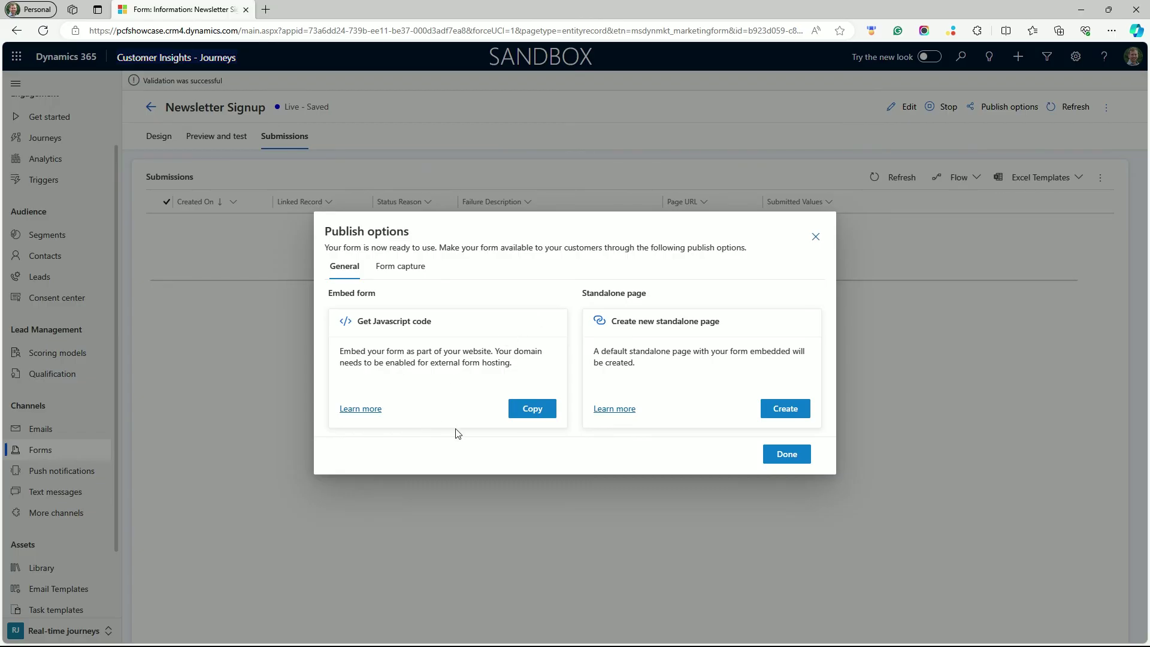
left_click(534, 409)
left_click(535, 410)
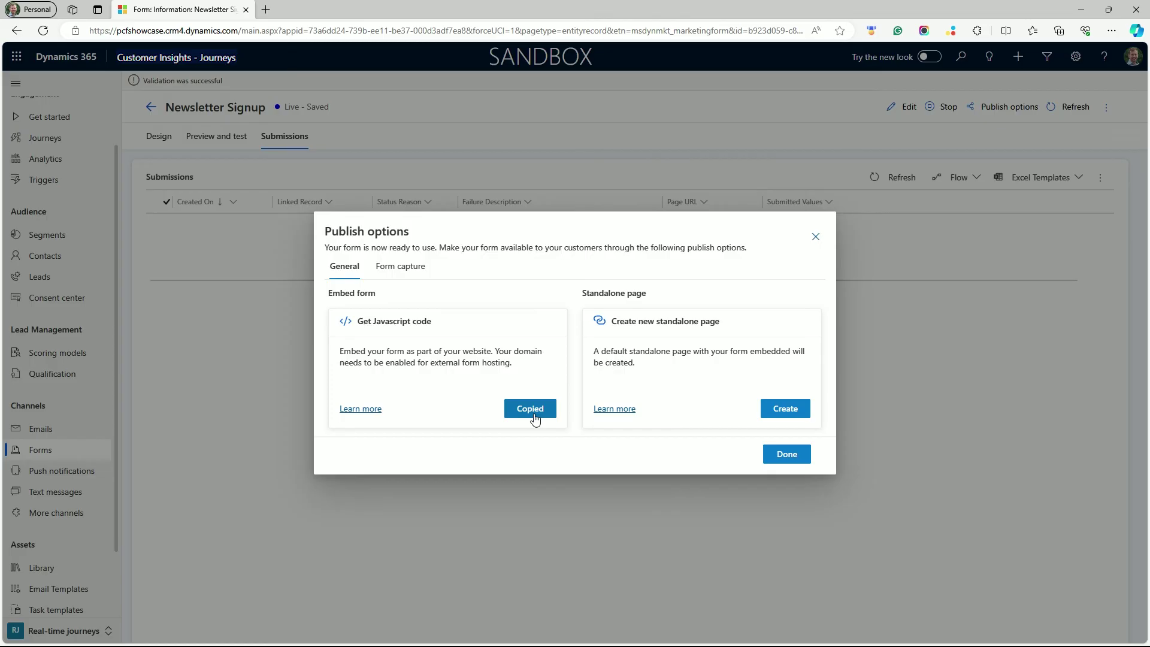